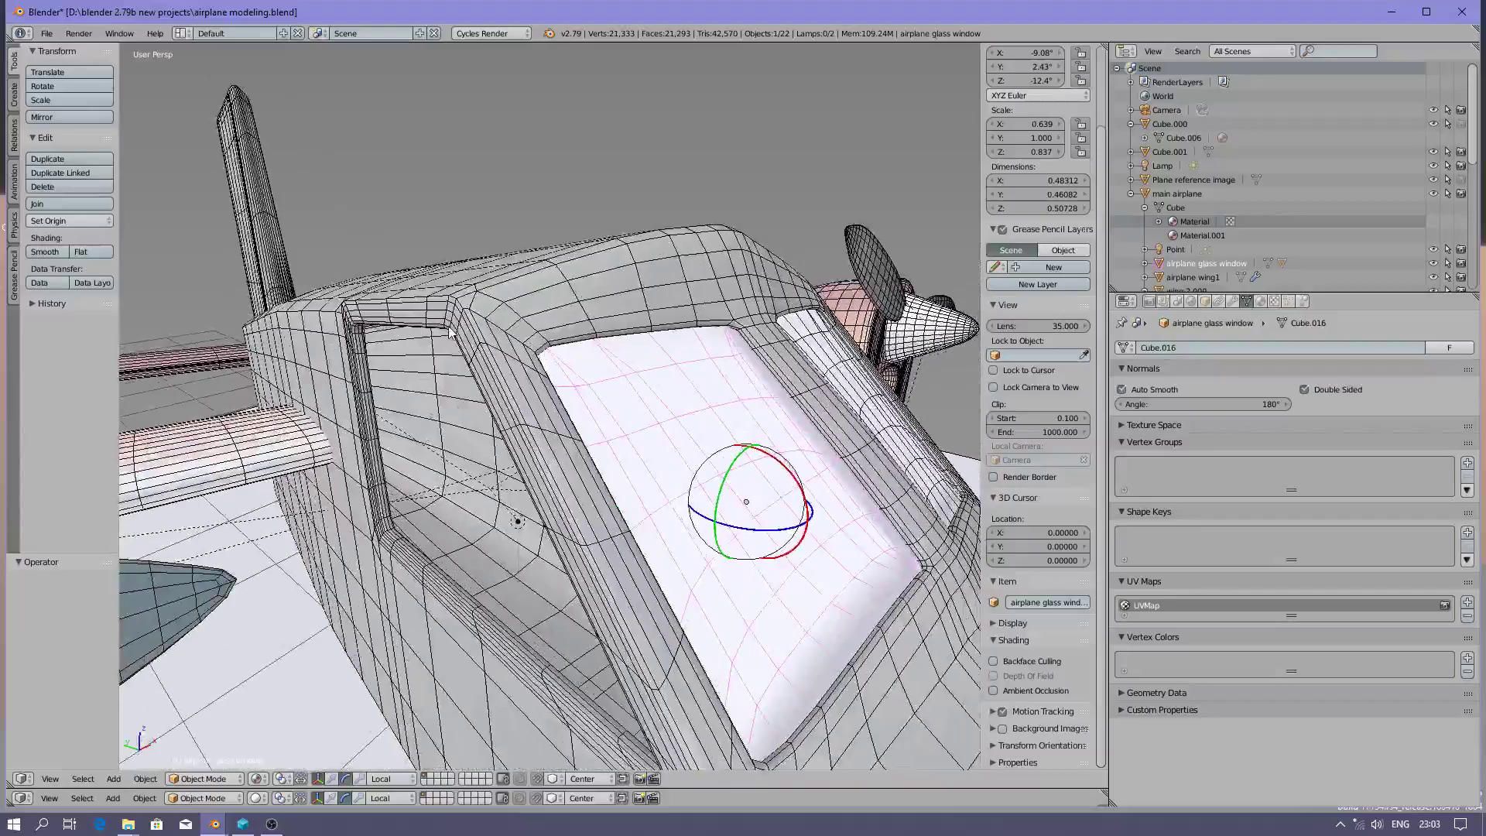
- Move the main airplane body to the second layer and show only that layer
middle_click_drag(476, 317, 593, 594)
scroll(610, 620, "down", 5)
key("m")
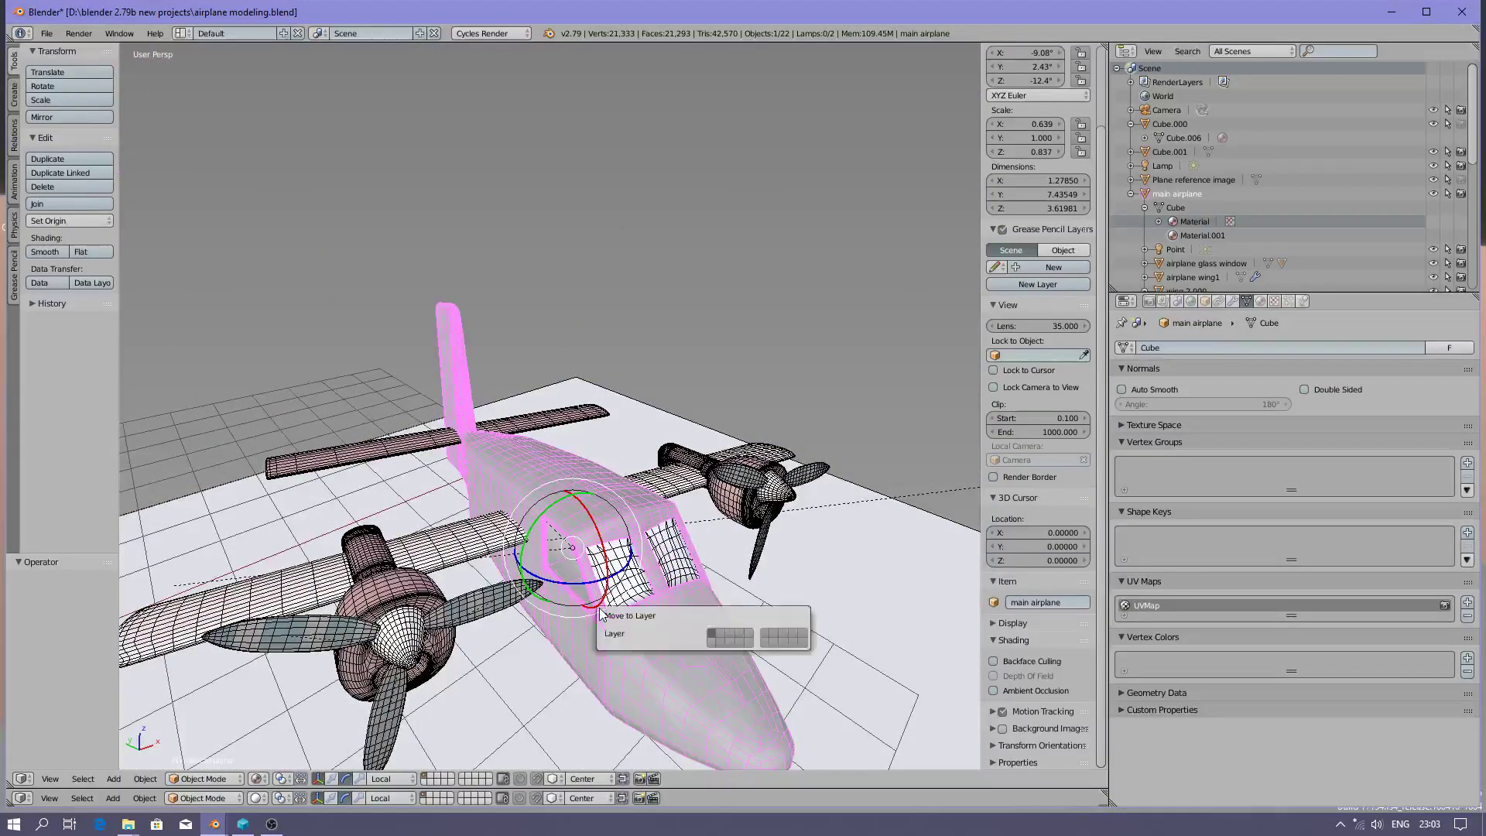
left_click(733, 635)
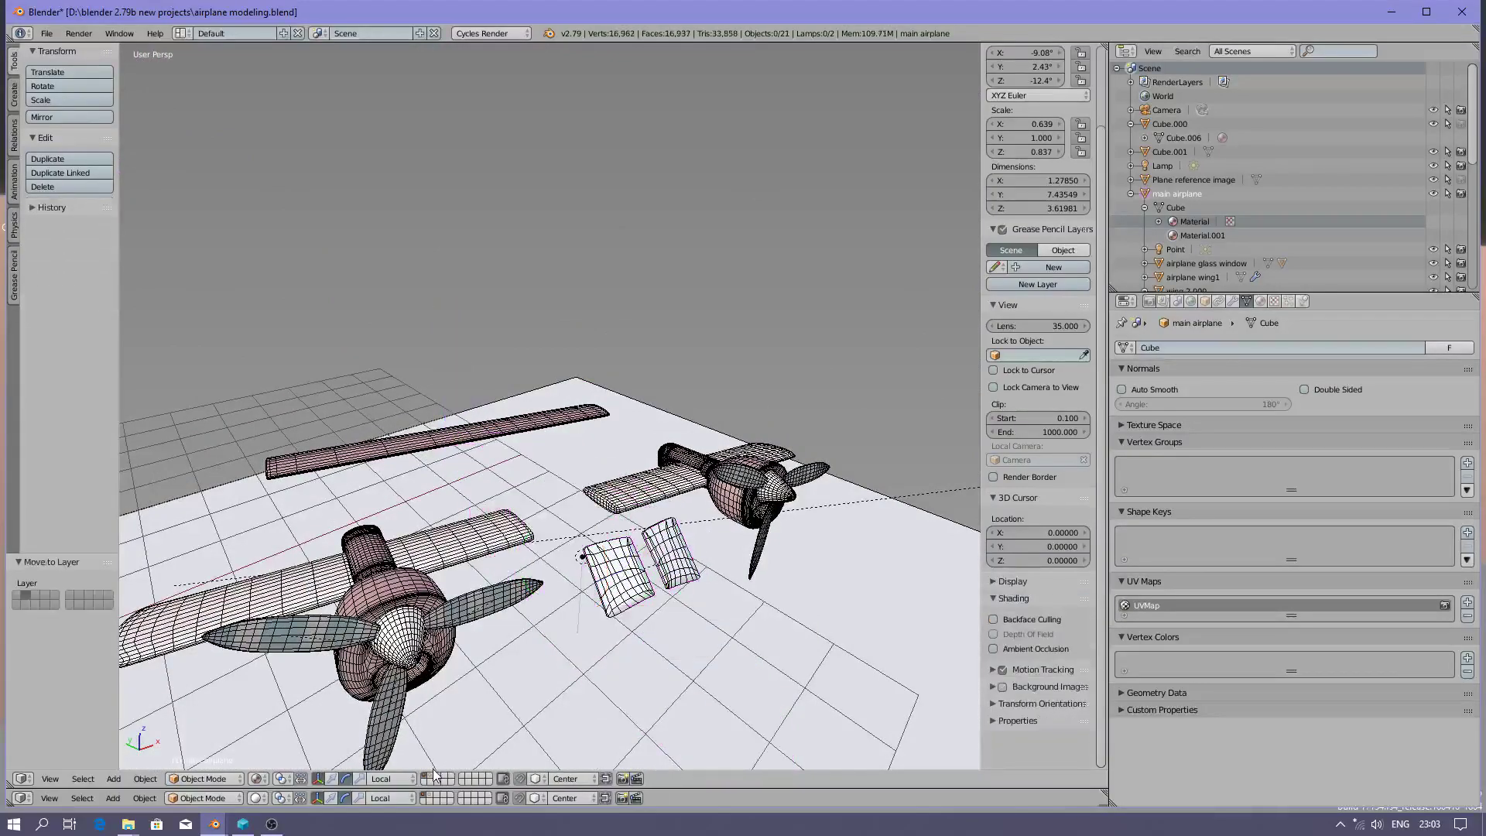
left_click(434, 776)
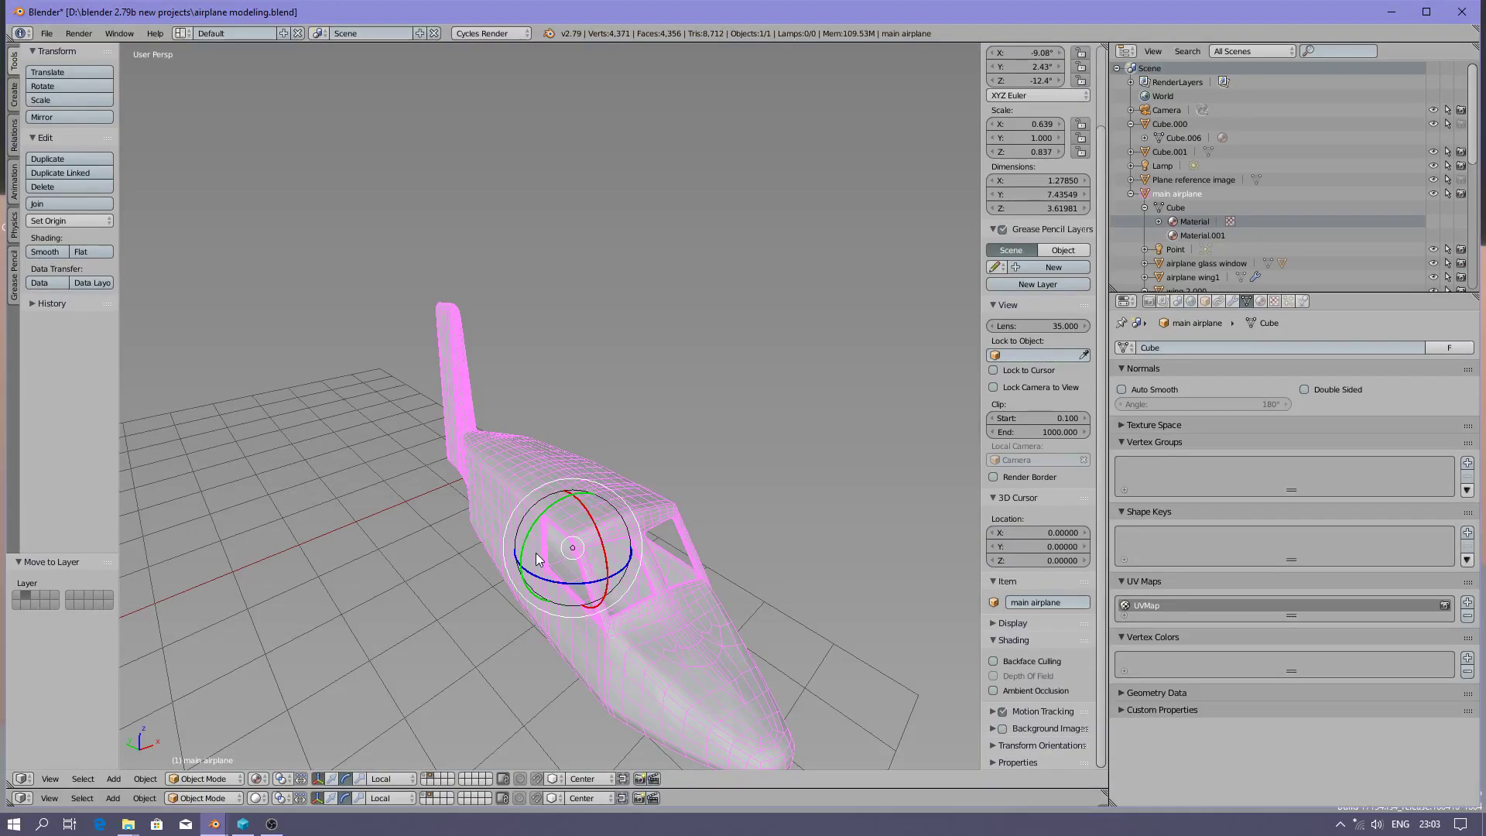
- Select the closed edge loop around the main airplane's side window opening in Edit Mode
scroll(551, 518, "up", 6)
scroll(643, 495, "down", 4)
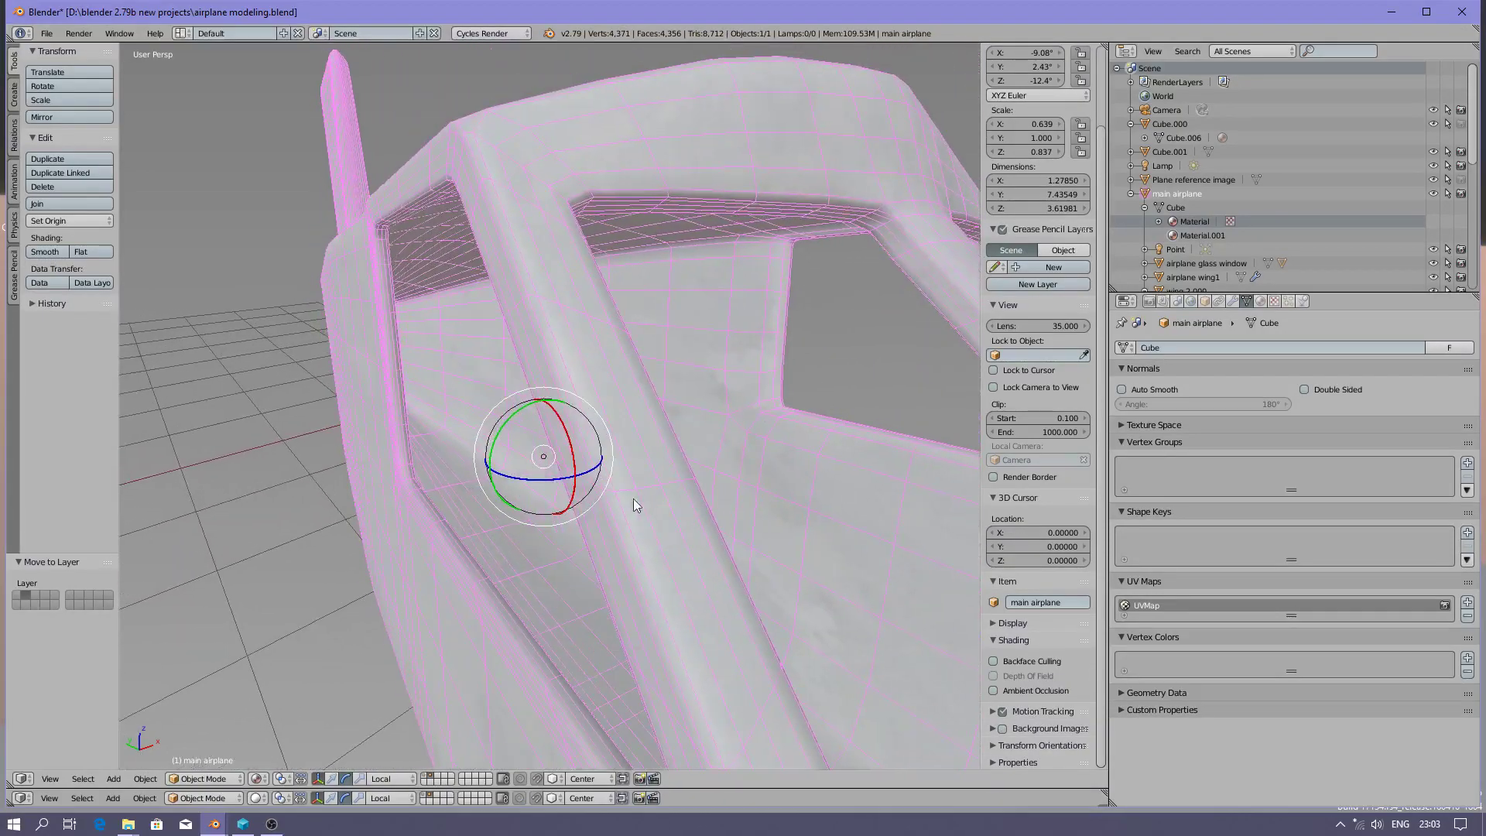
left_click(193, 780)
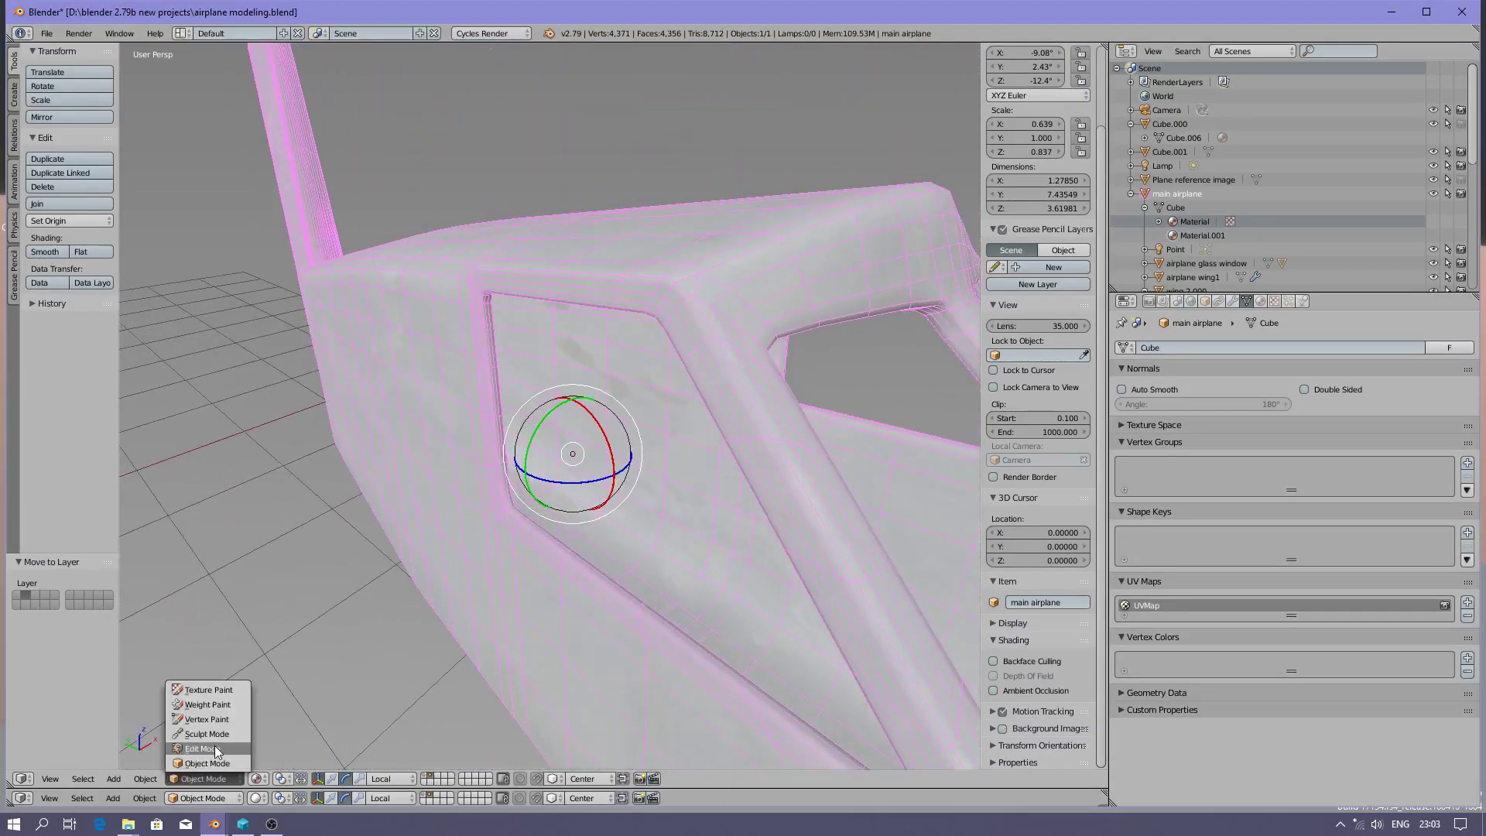
left_click(203, 749)
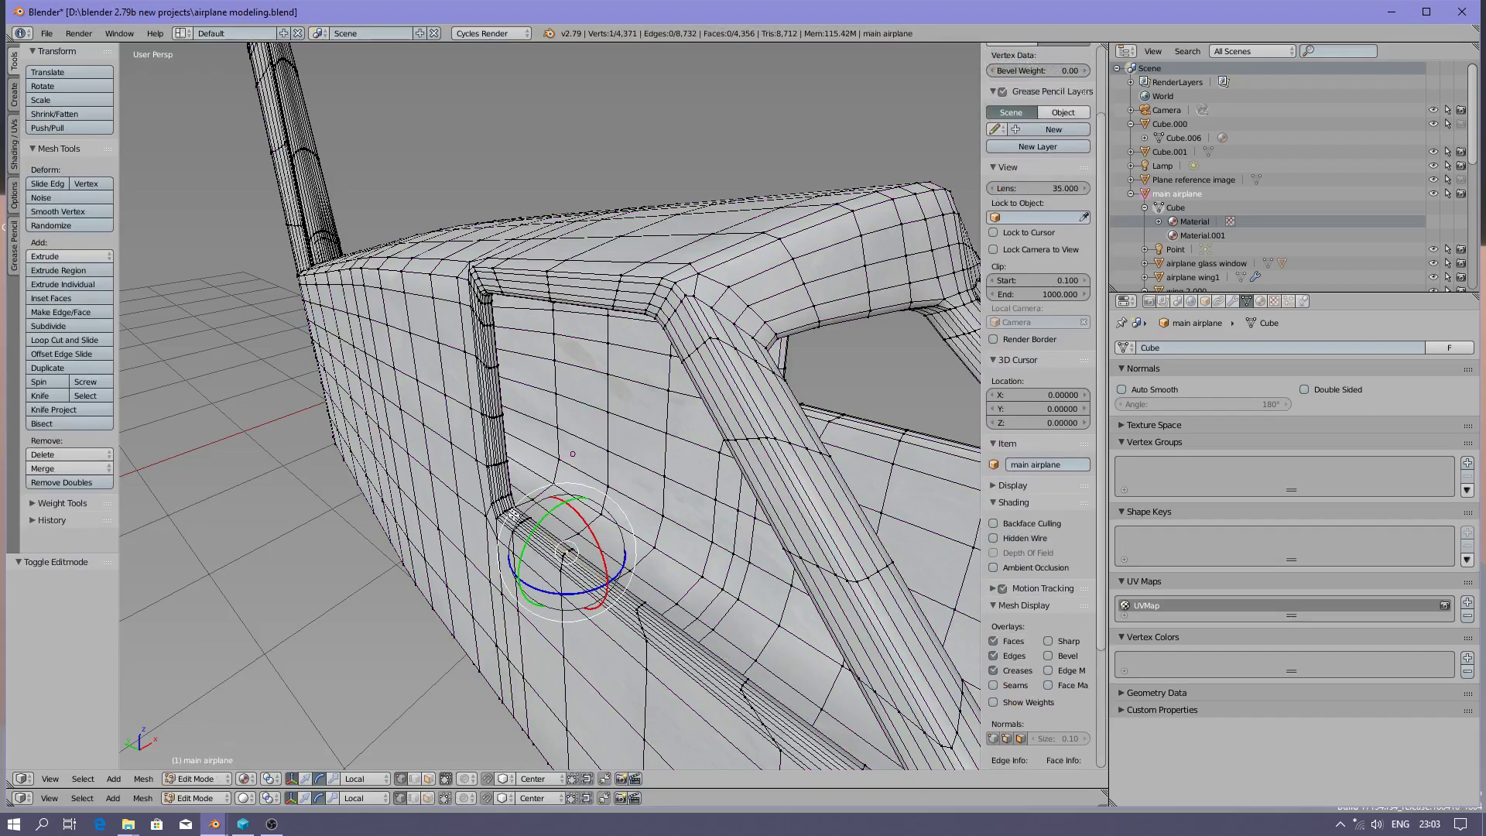
key("a")
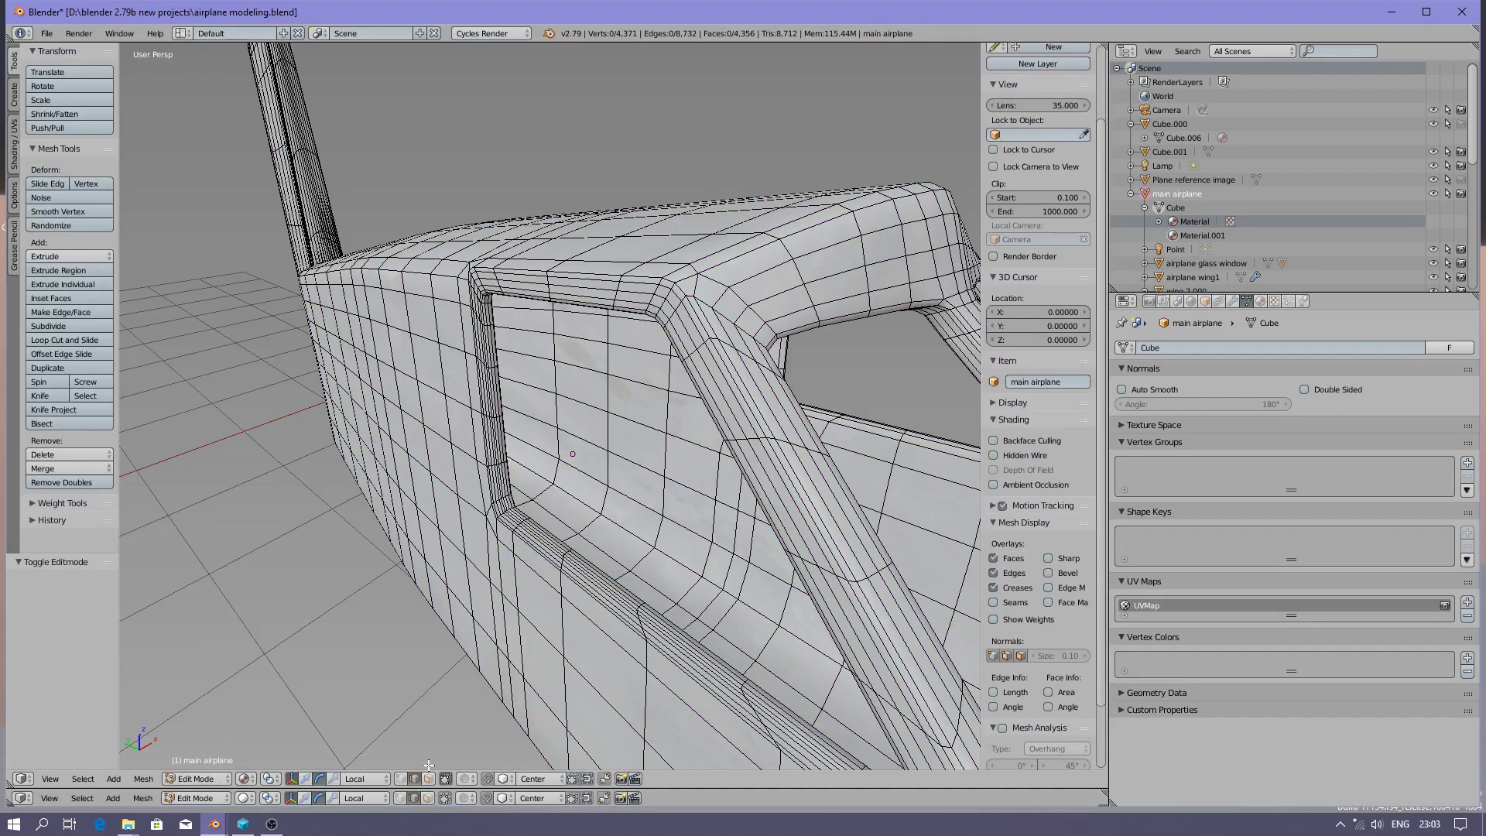
scroll(644, 614, "up", 2)
right_click(676, 613)
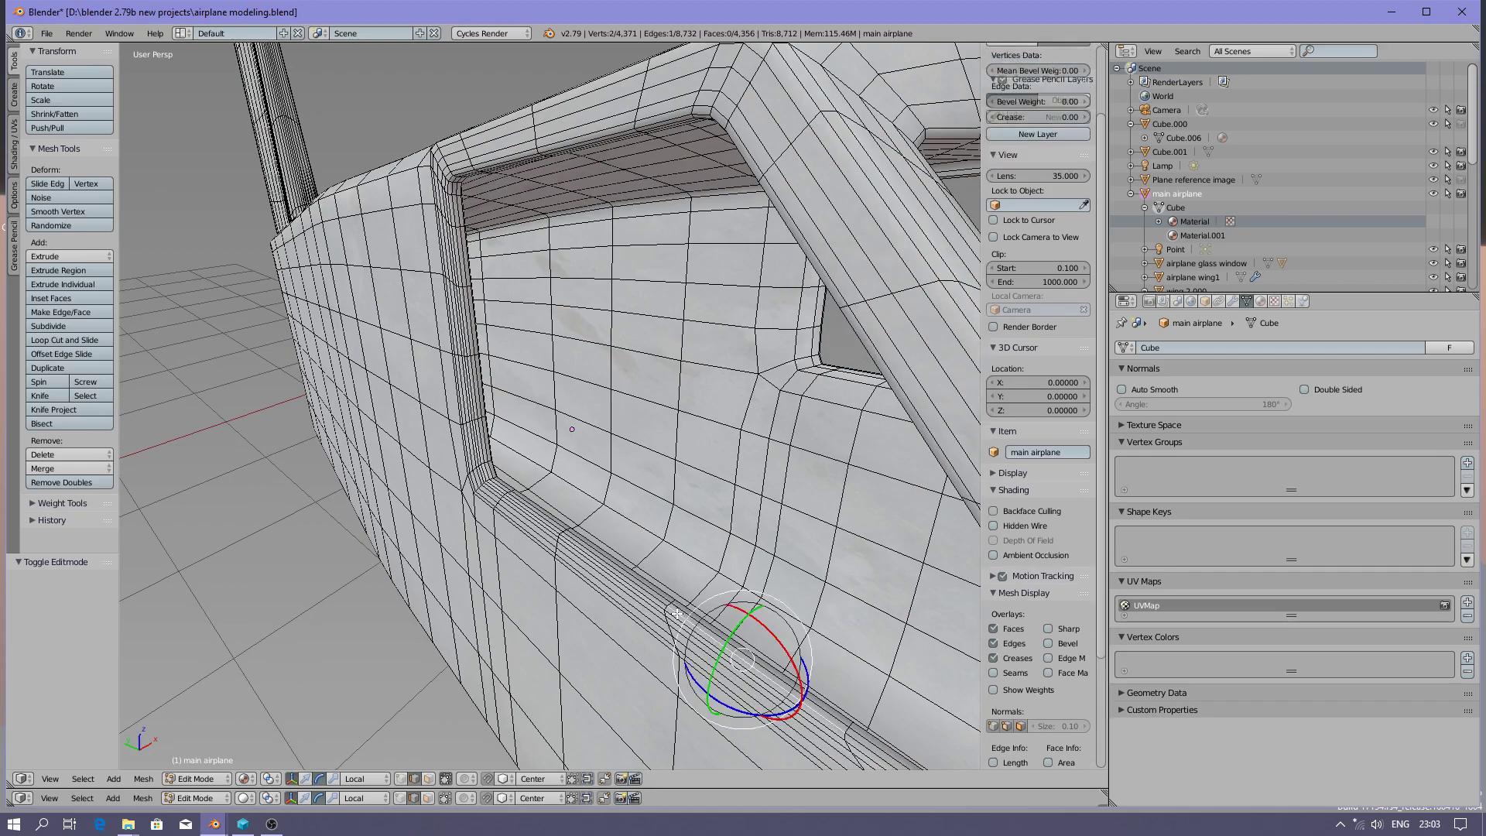
key("ctrl+e")
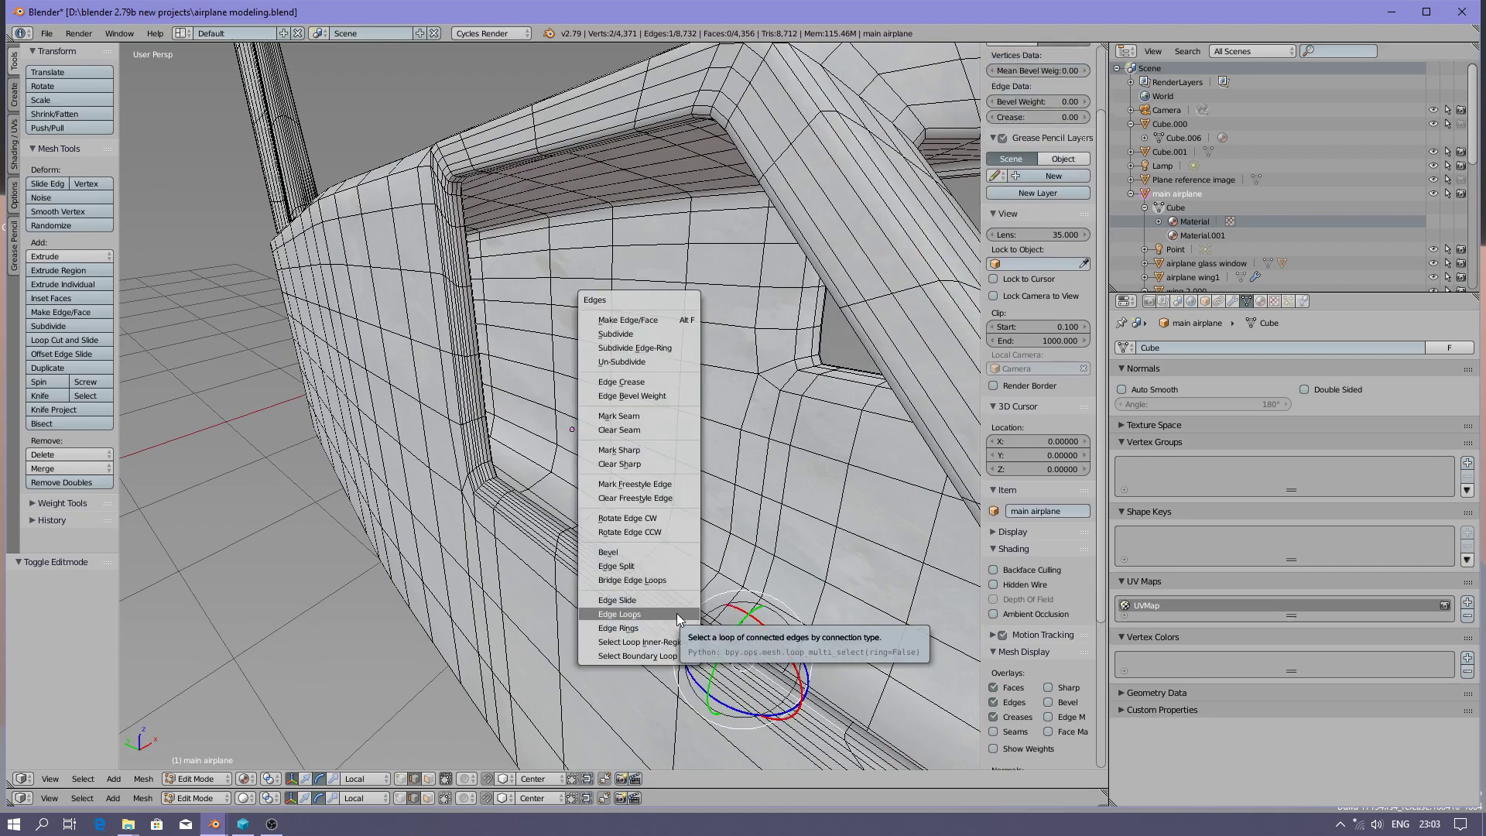
left_click(676, 613)
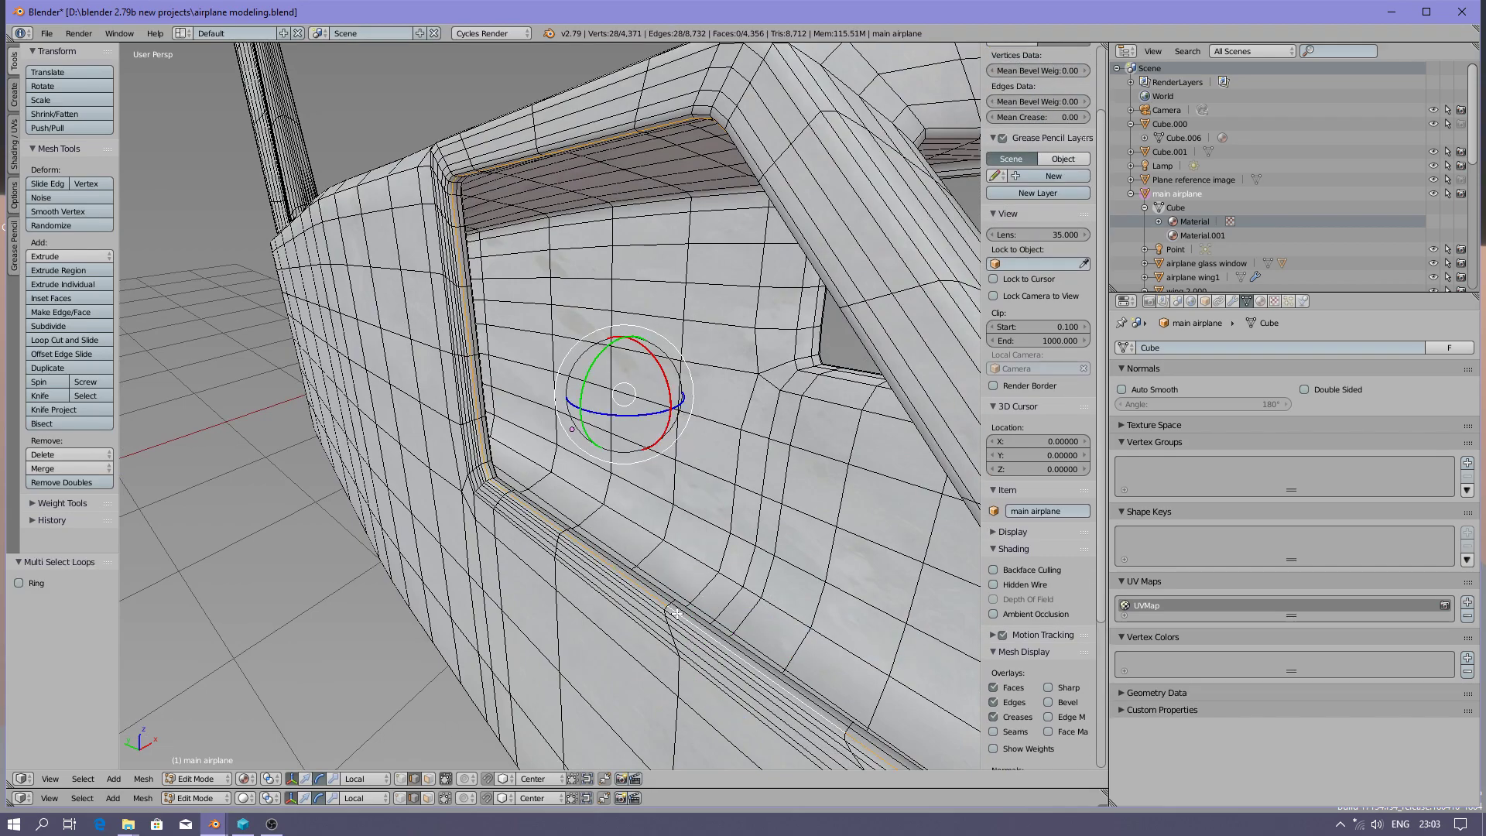
- Duplicate the window edge loop with an offset of about -0.009, 0.015, 0.005 and separate the copy into its own object
key("shift+d")
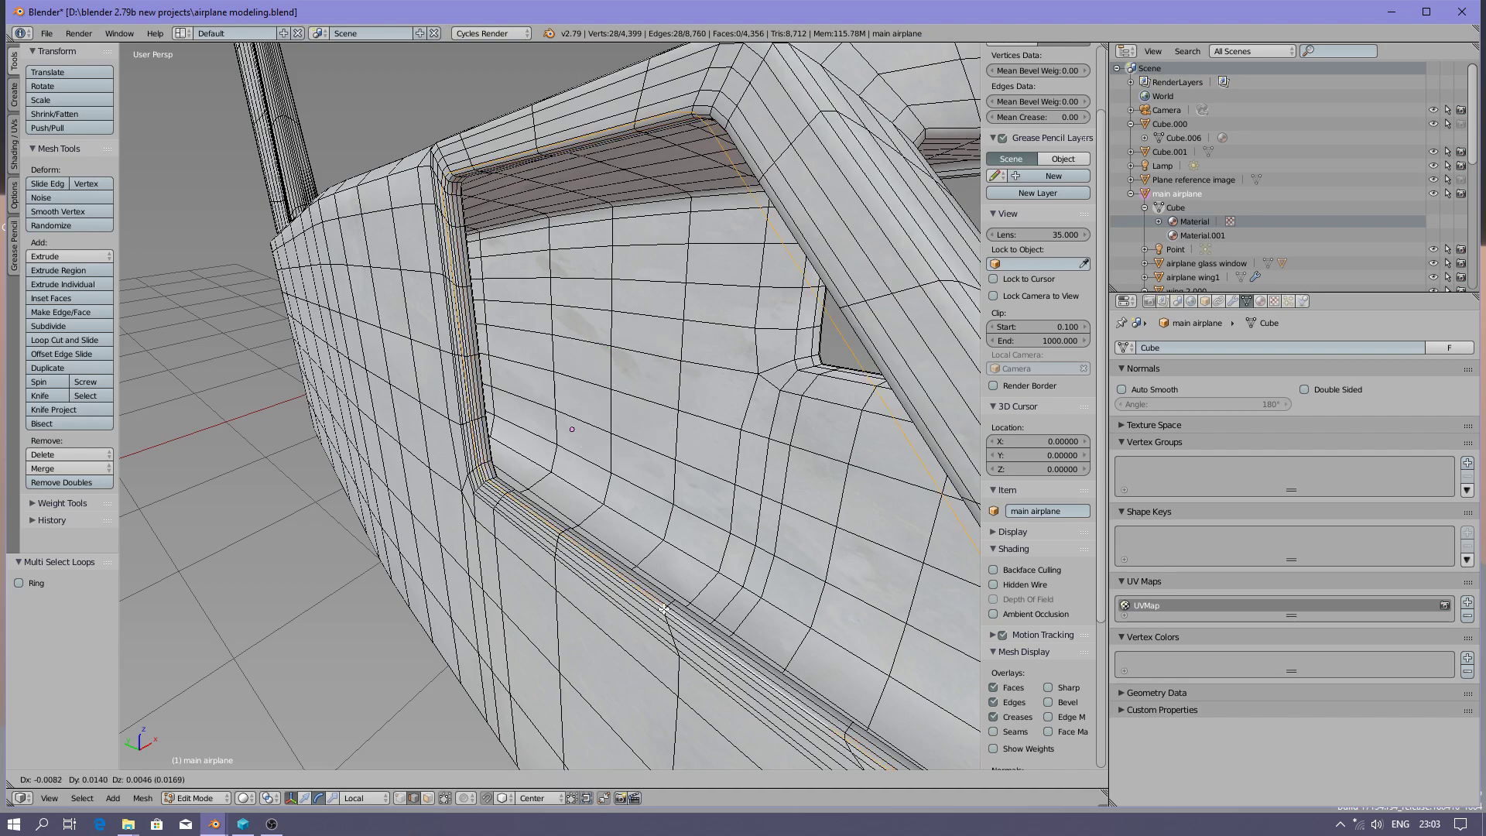
left_click(478, 614)
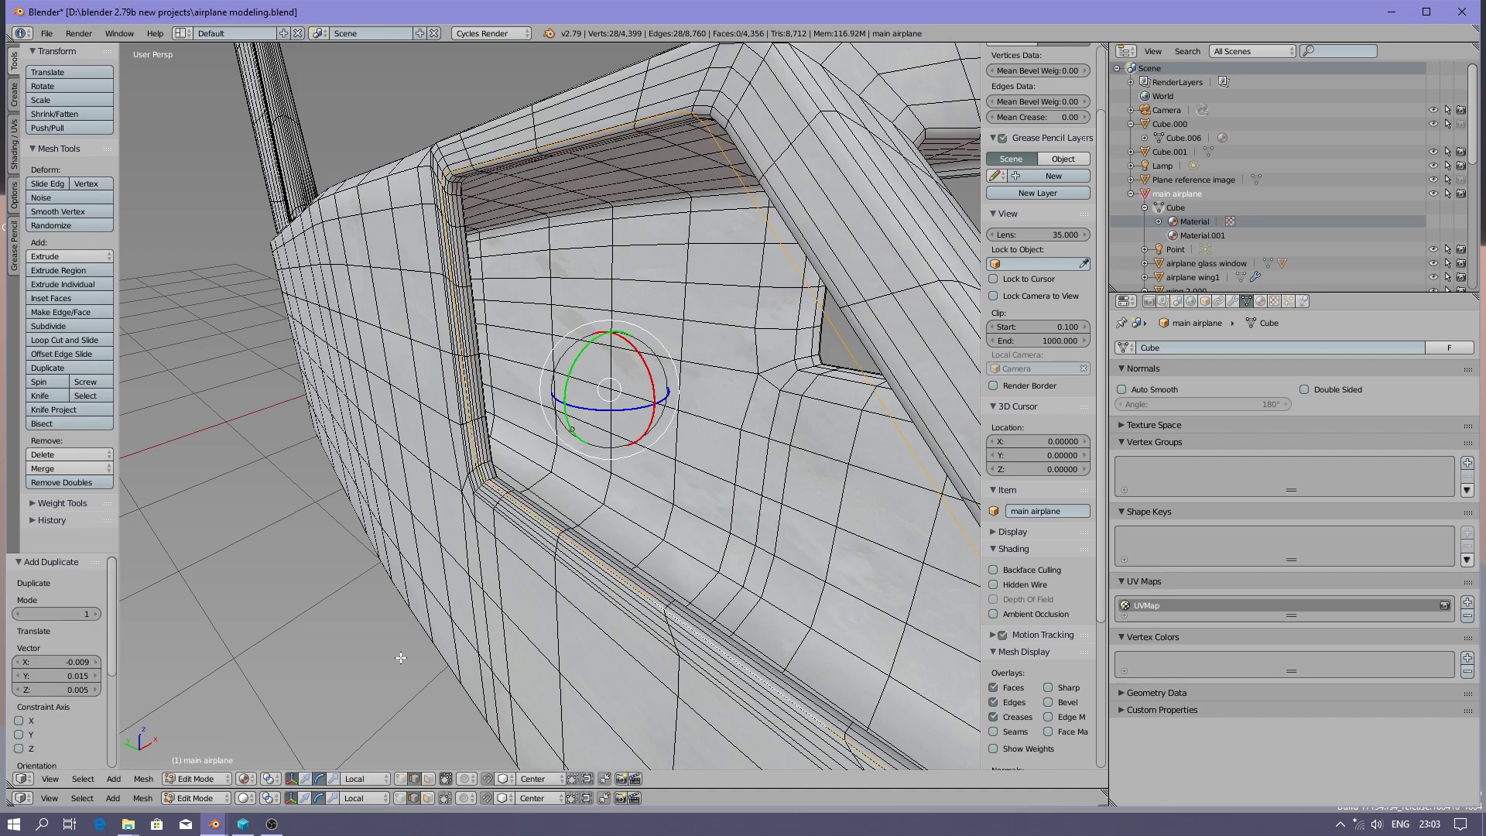
key("w")
left_click(141, 777)
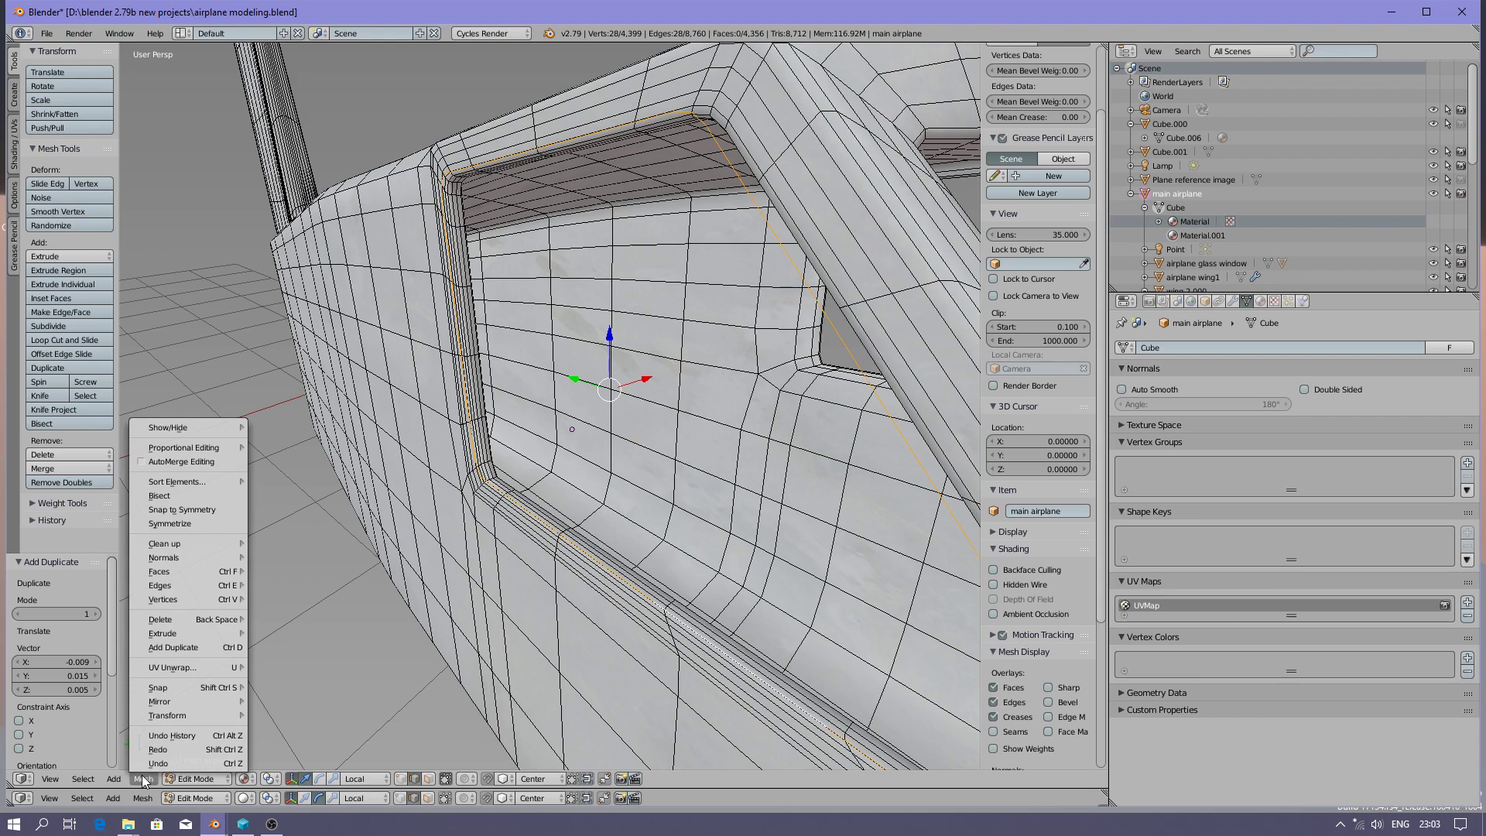
mouse_move(189, 602)
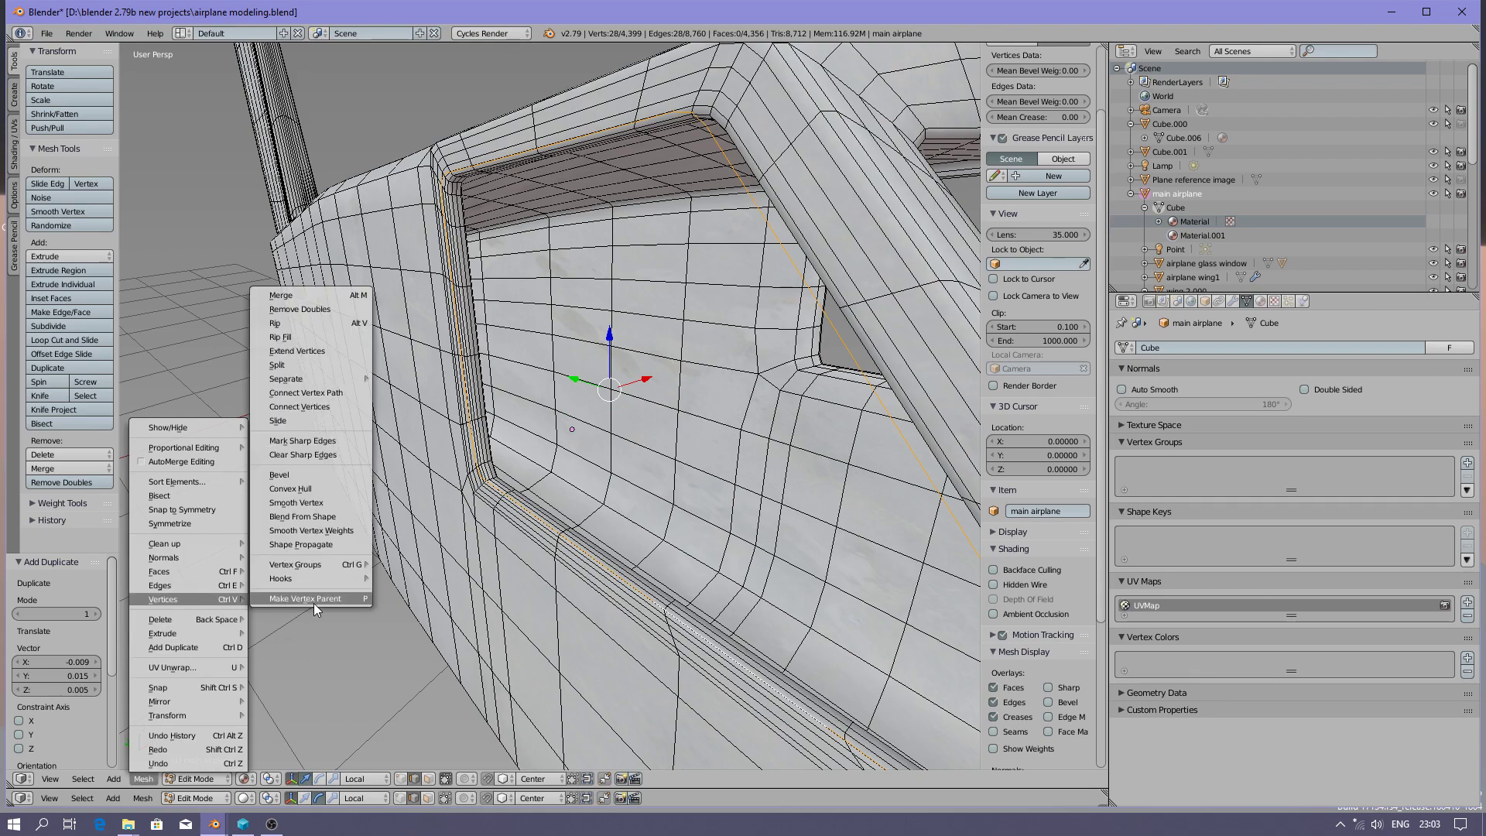
mouse_move(321, 377)
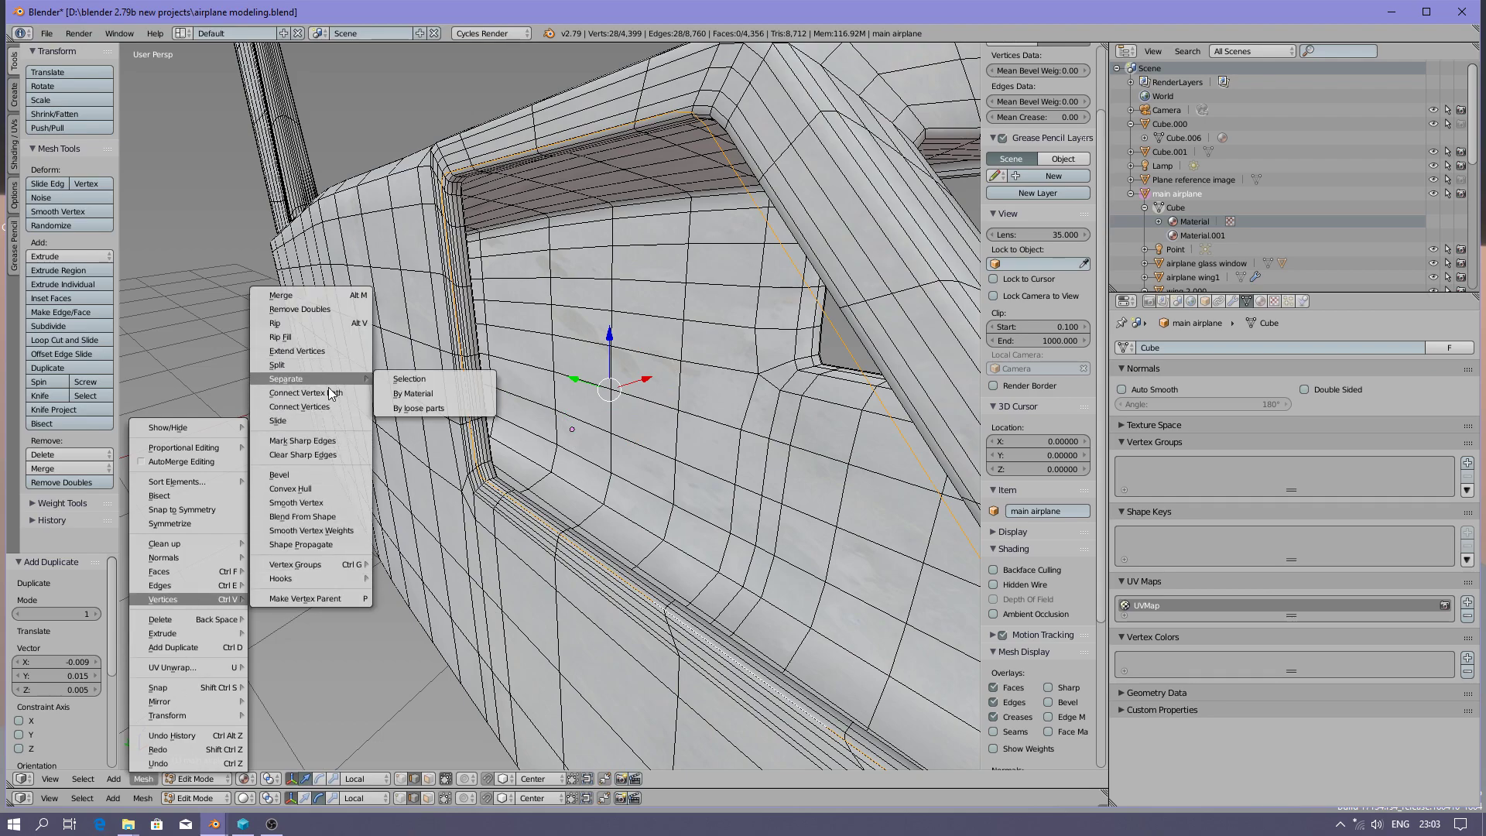
left_click(404, 381)
- Return to Object Mode, select the separated window loop and rename it "window glass 2"
left_click(196, 778)
left_click(192, 763)
right_click(481, 480)
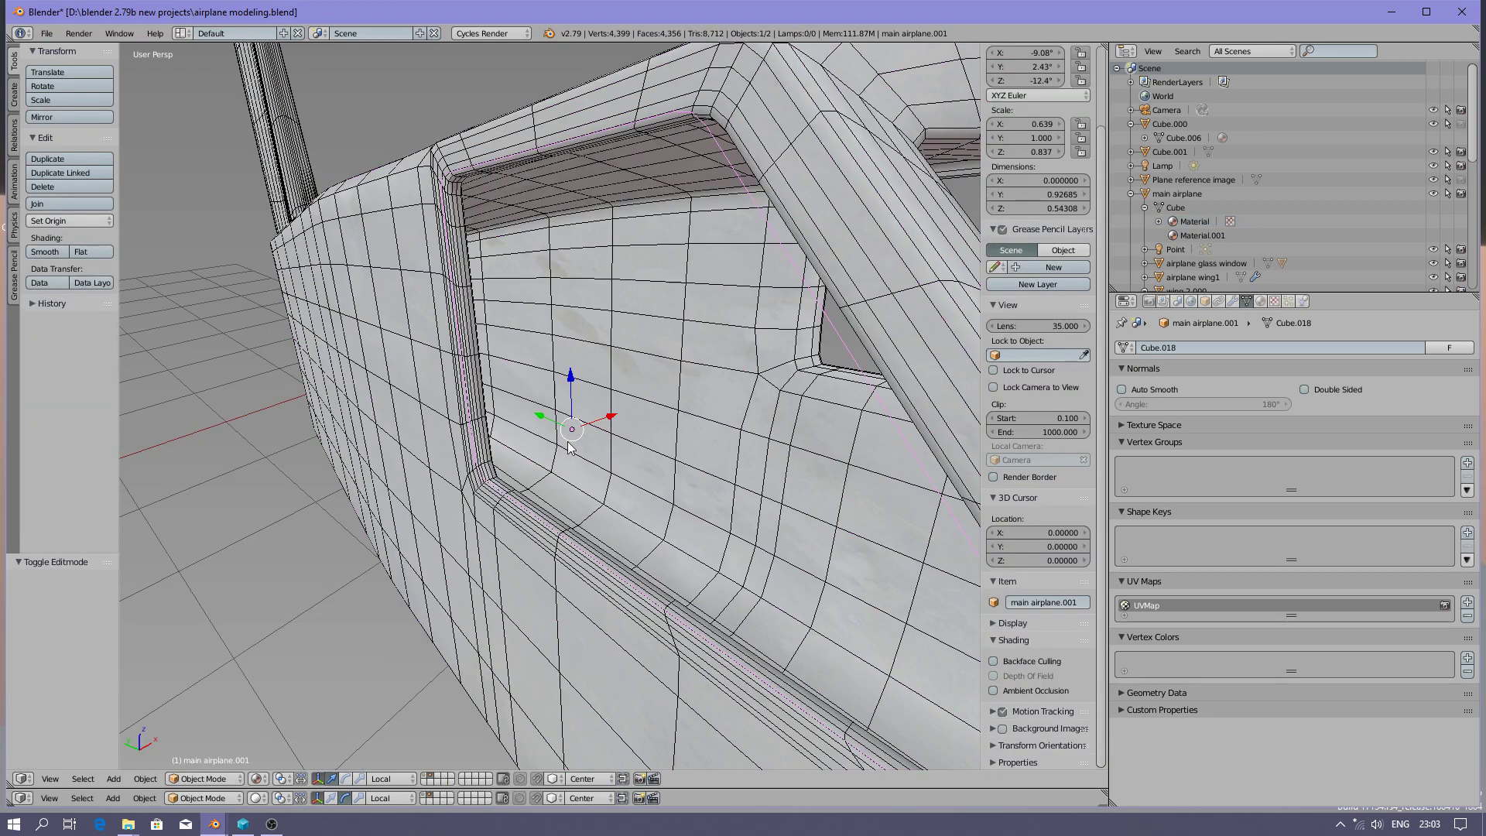
scroll(1237, 215, "down", 4)
scroll(1236, 220, "down", 5)
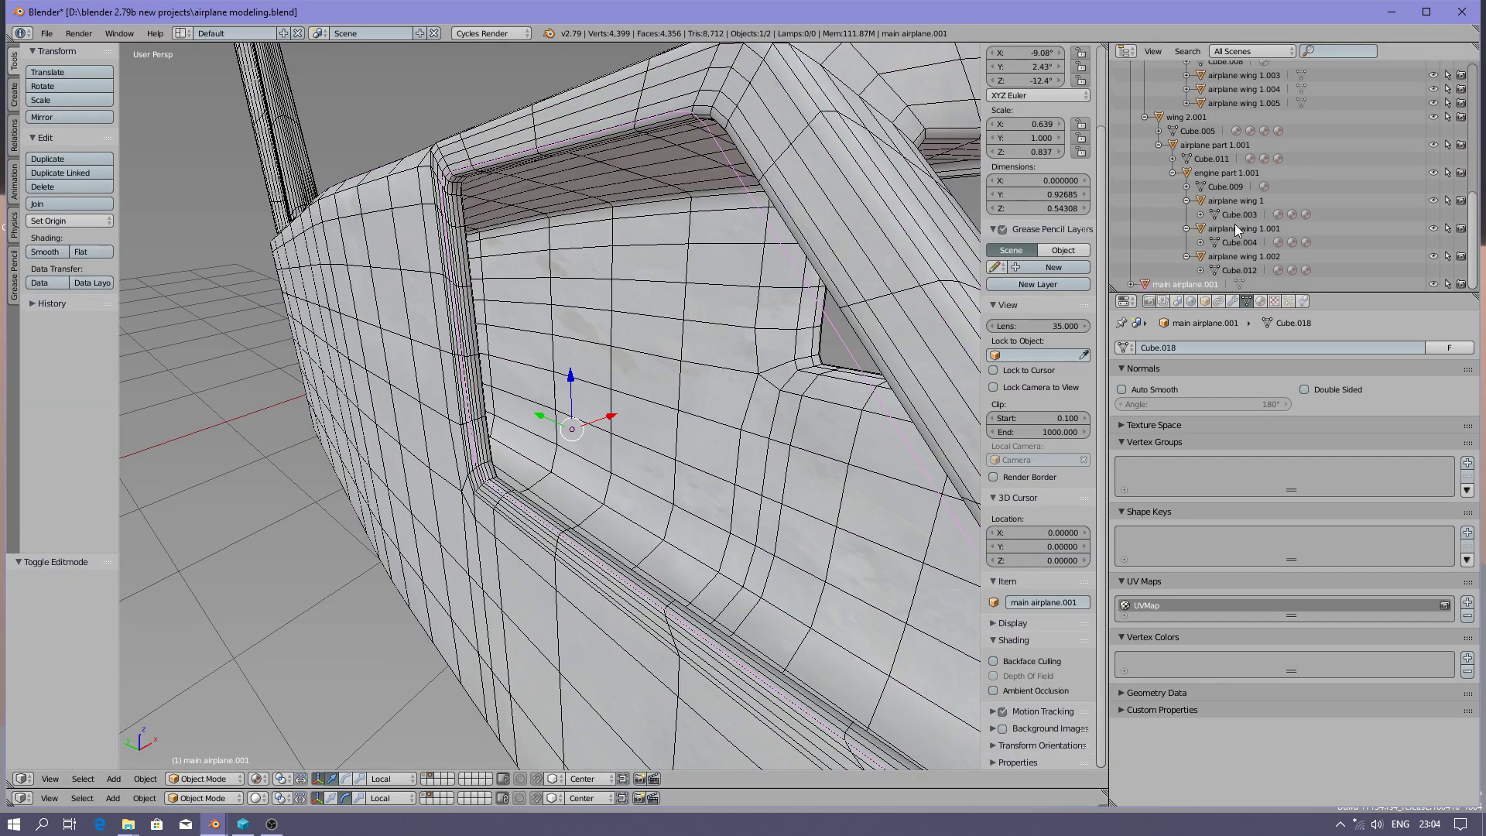
double_click(1210, 284)
type("window gl")
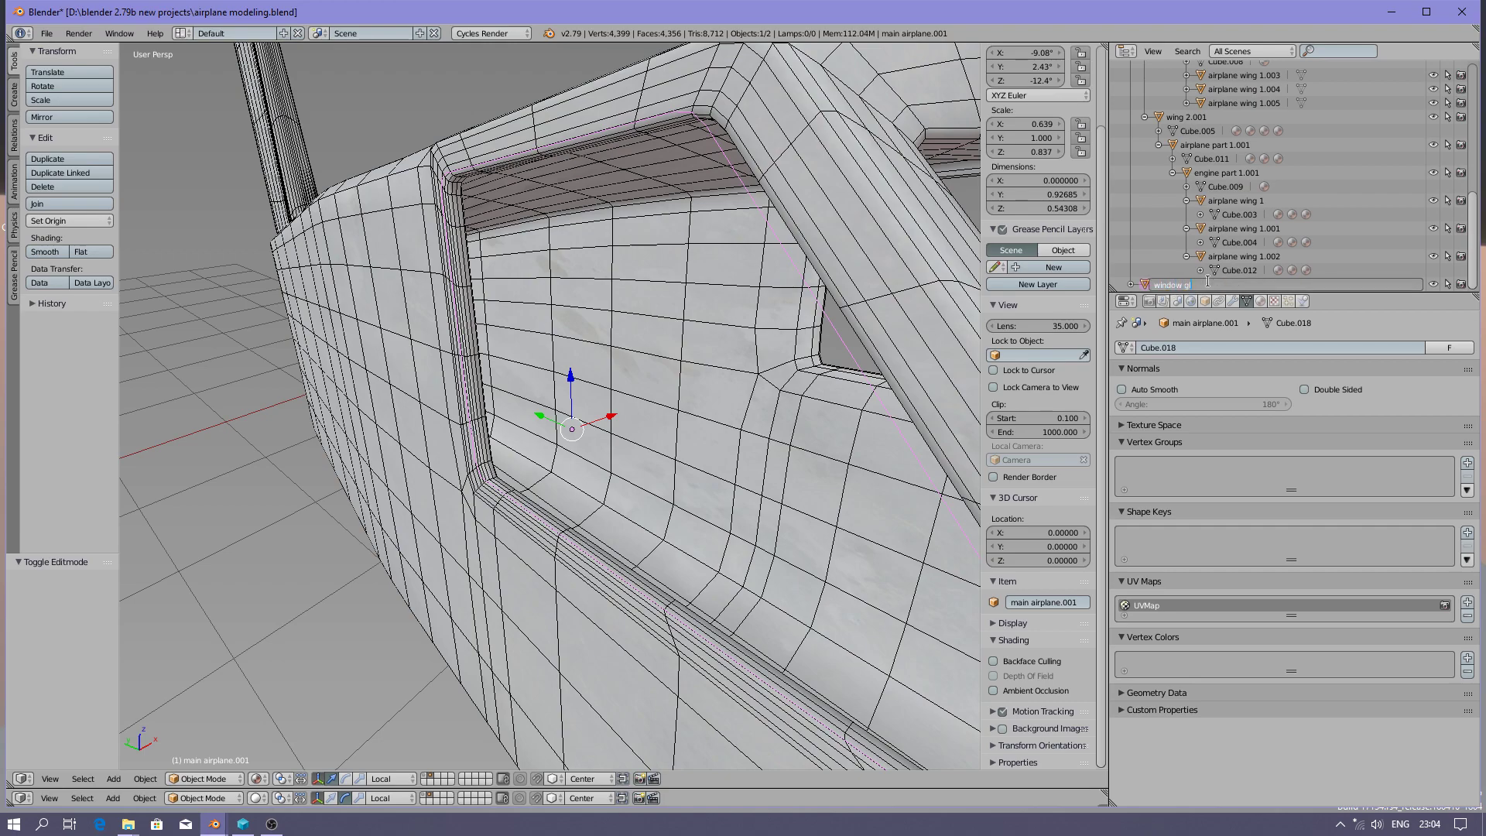
type("ass 2")
key("Return")
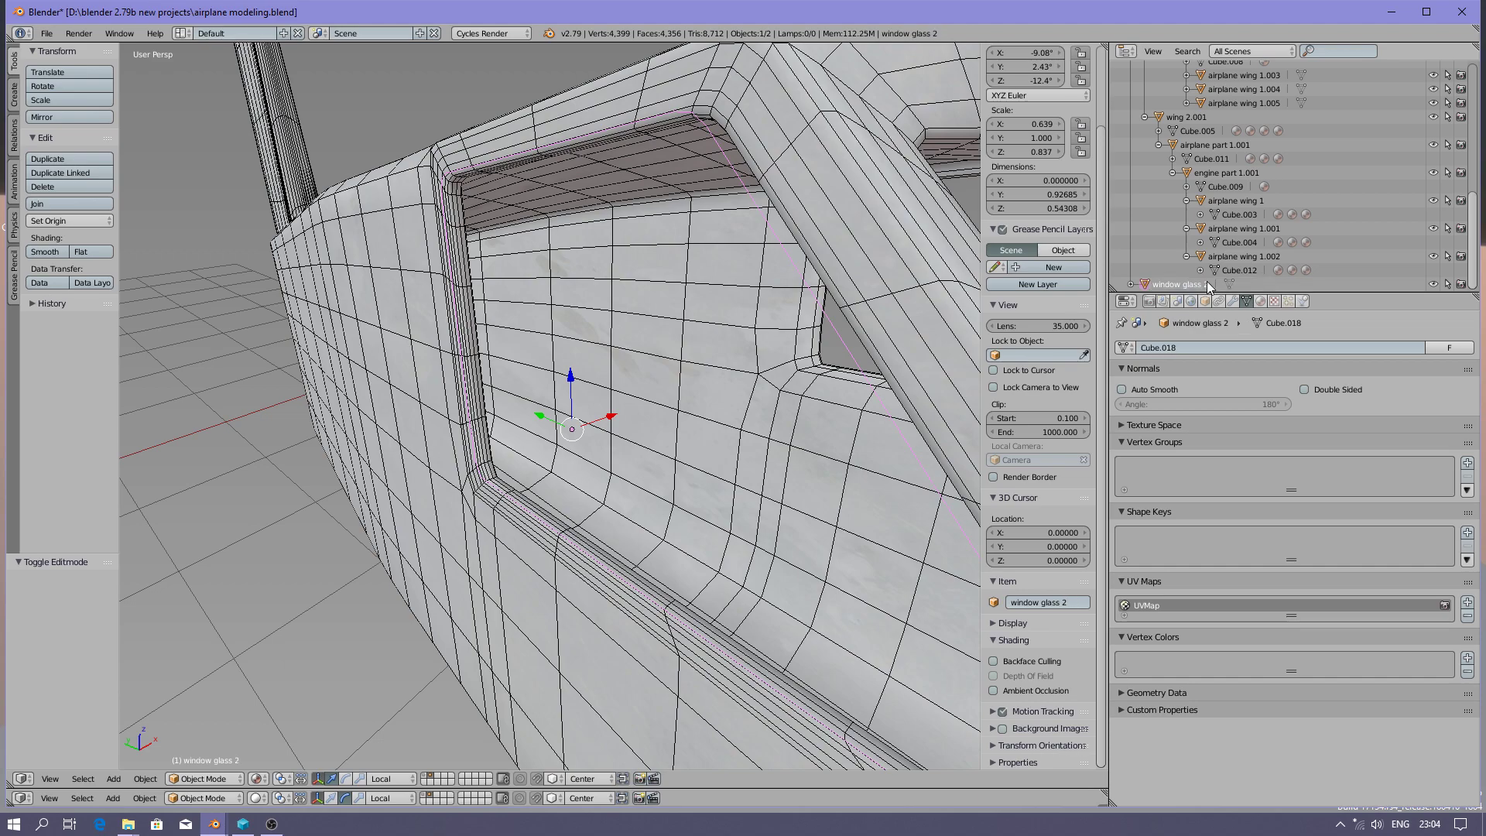
- Move the window glass 2 outline outward from the fuselage along its local X axis by about -0.423
scroll(509, 401, "down", 6)
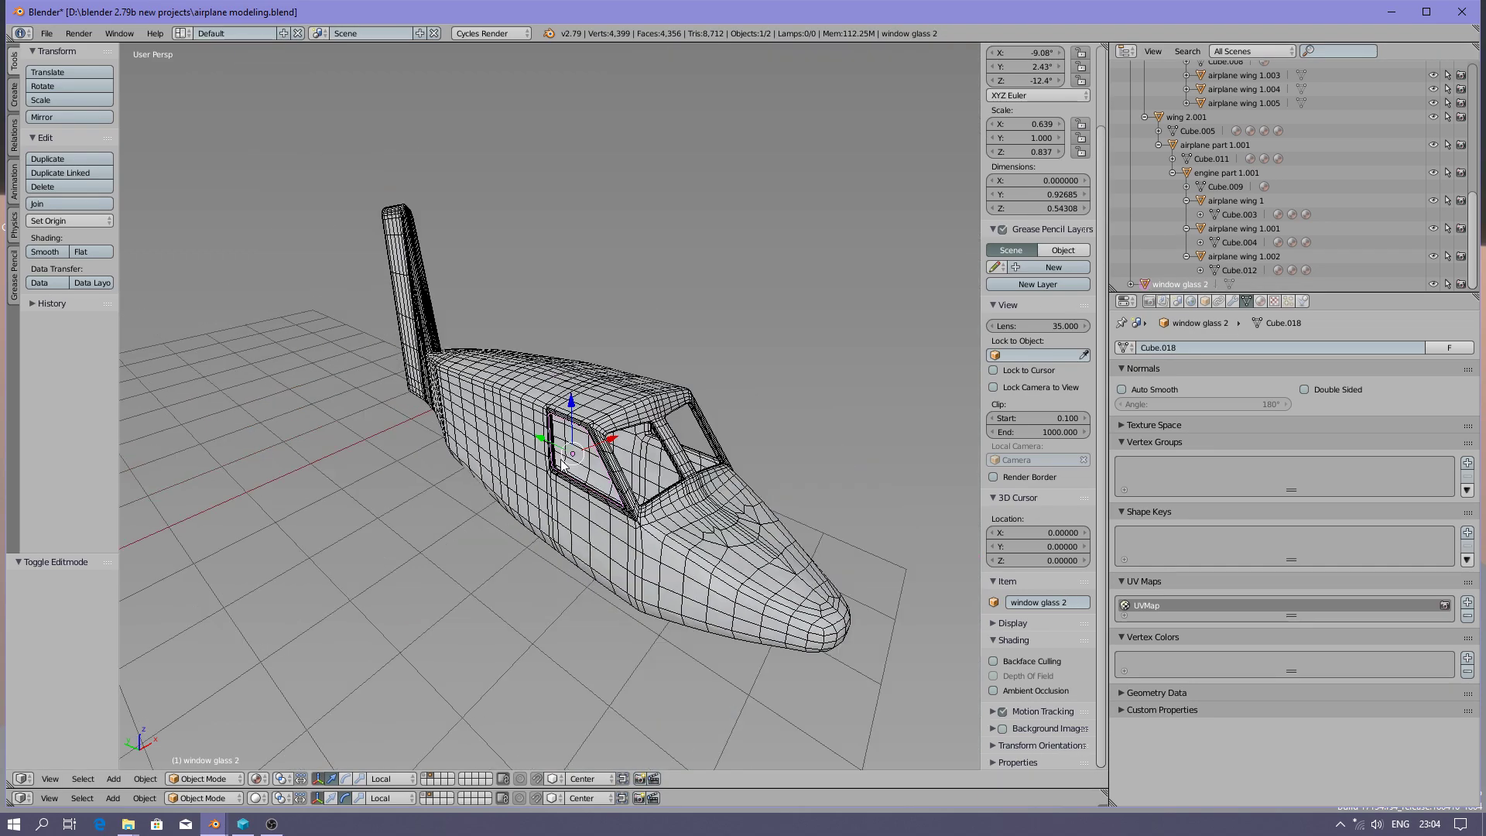
scroll(571, 450, "up", 2)
left_click_drag(611, 446, 557, 464)
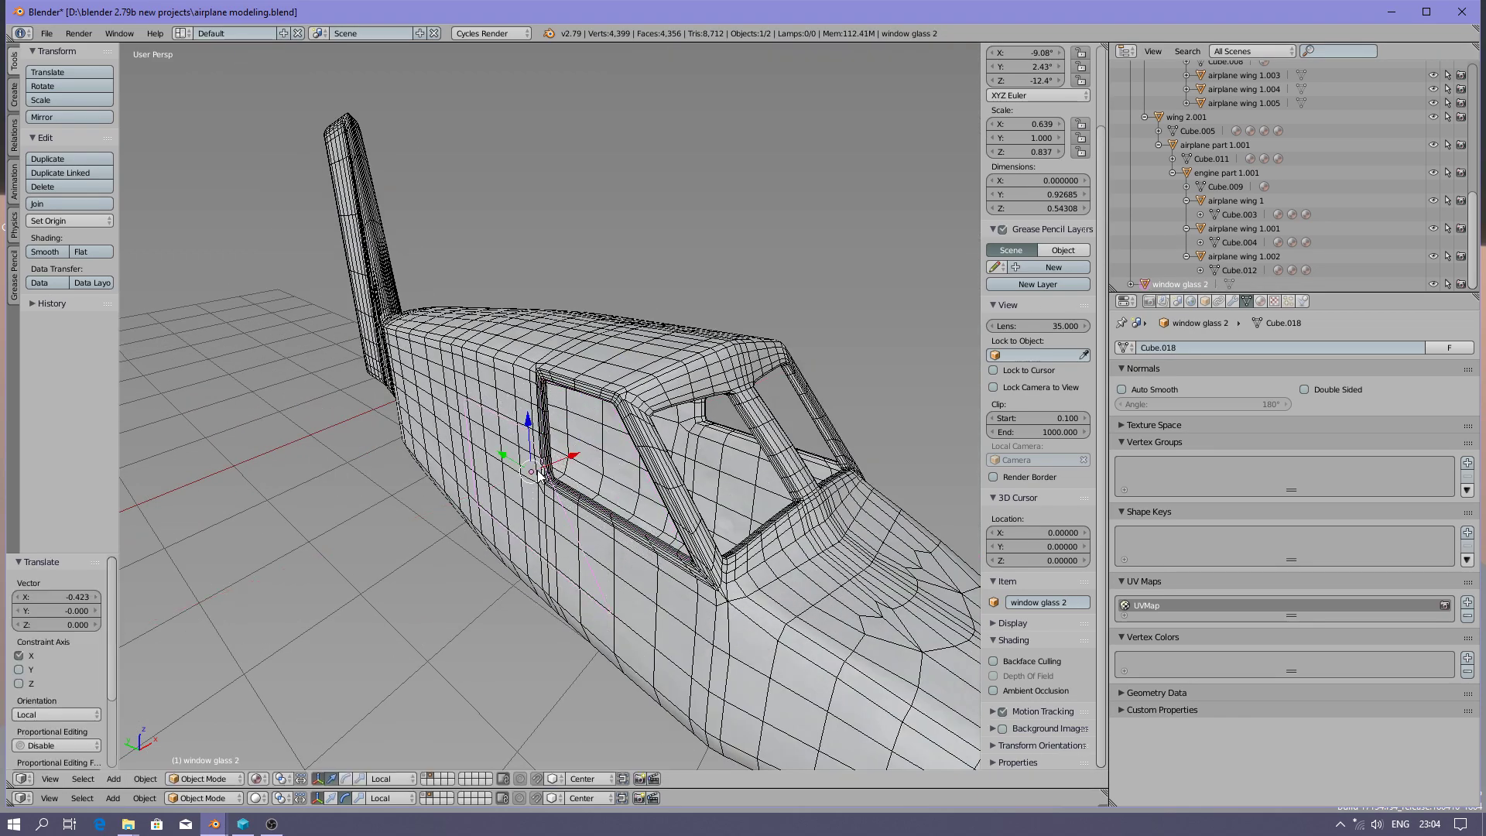
- Enter Edit Mode on window glass 2 and select the outline's lower and upper edge runs together
left_click(216, 779)
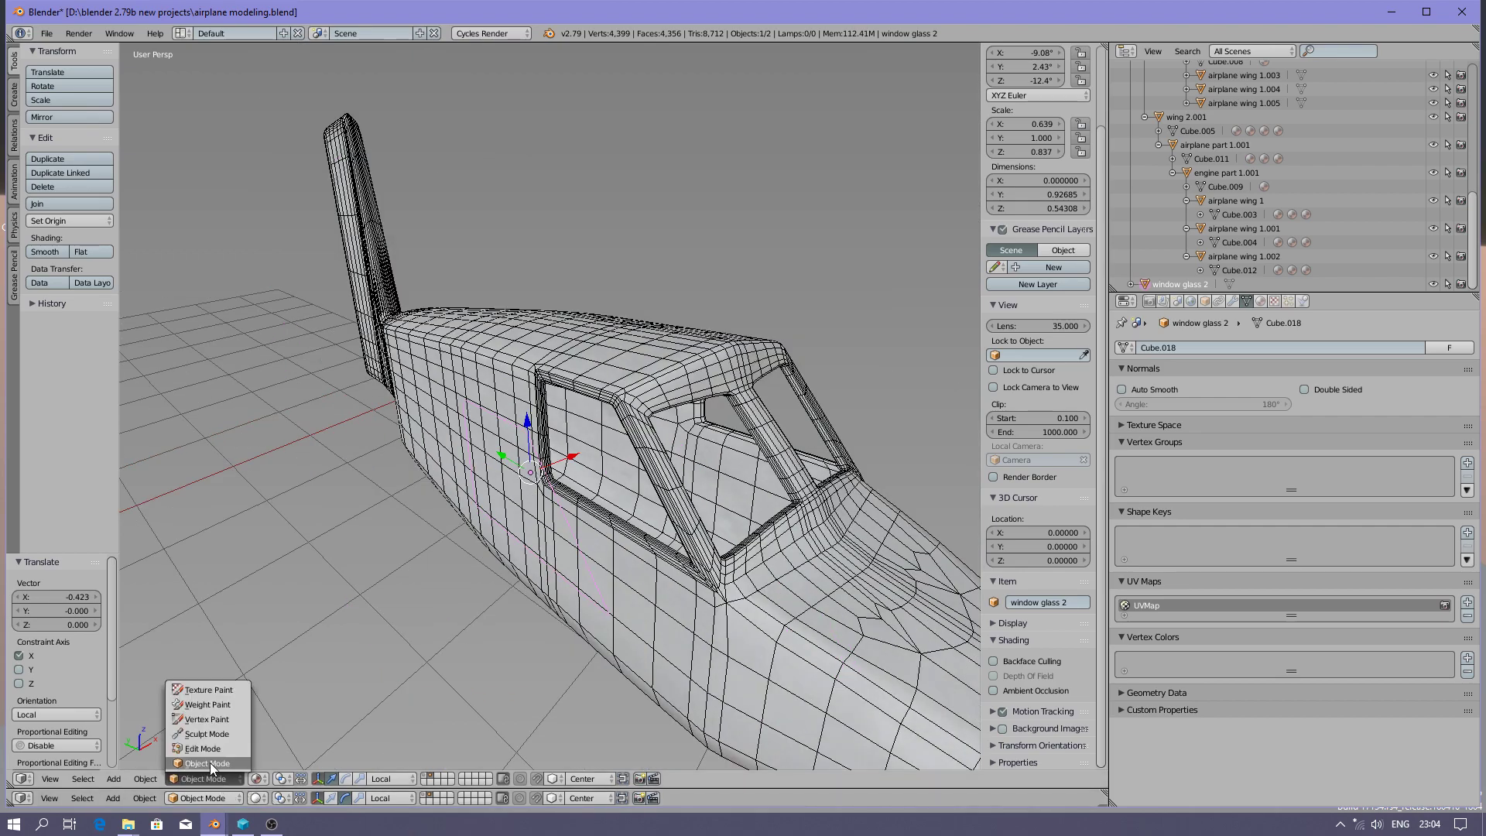
left_click(211, 763)
right_click(527, 430)
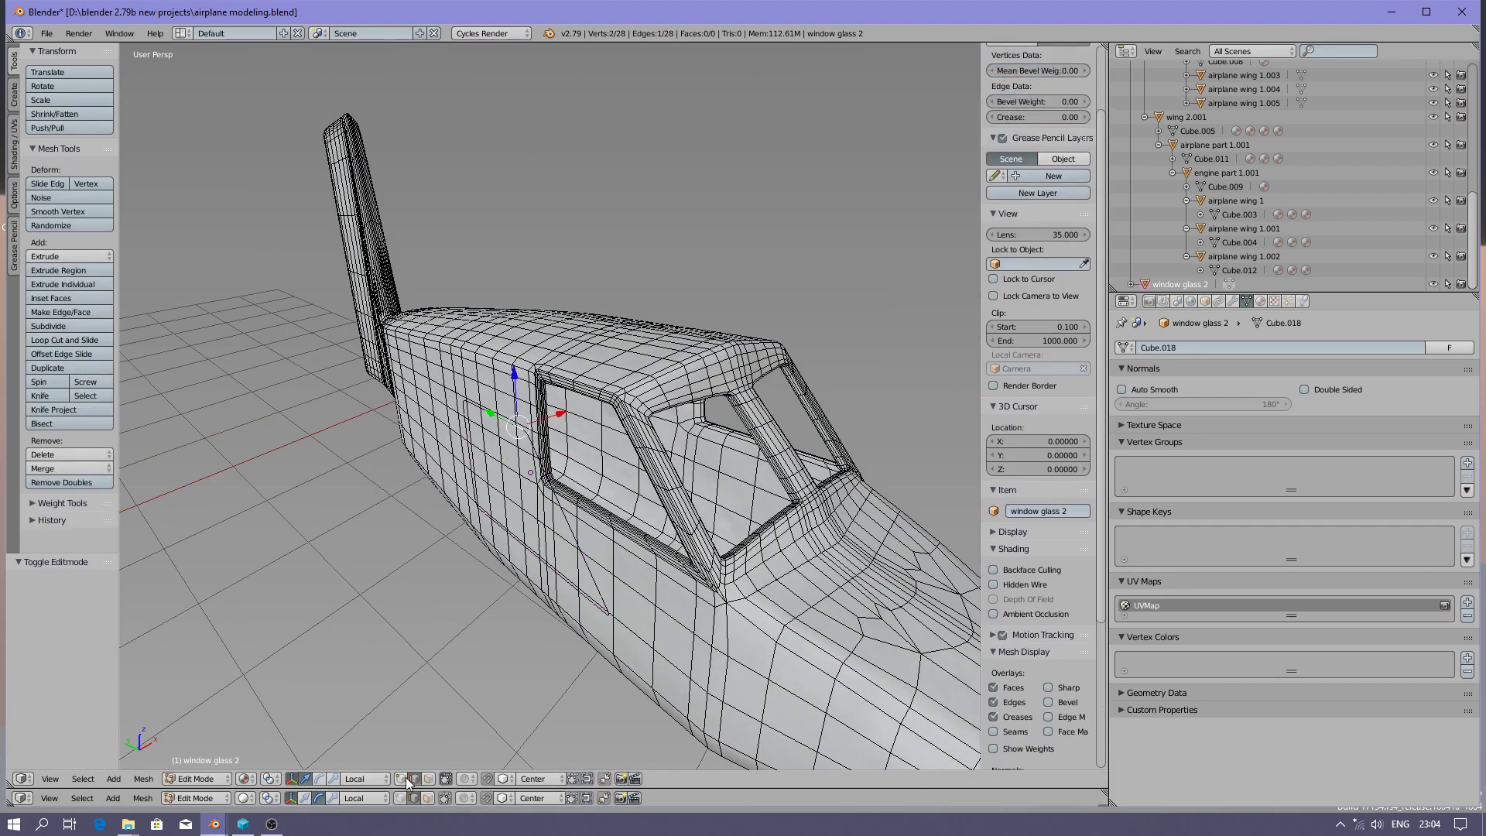
middle_click_drag(517, 428, 523, 383)
scroll(513, 442, "up", 5)
scroll(513, 442, "down", 2)
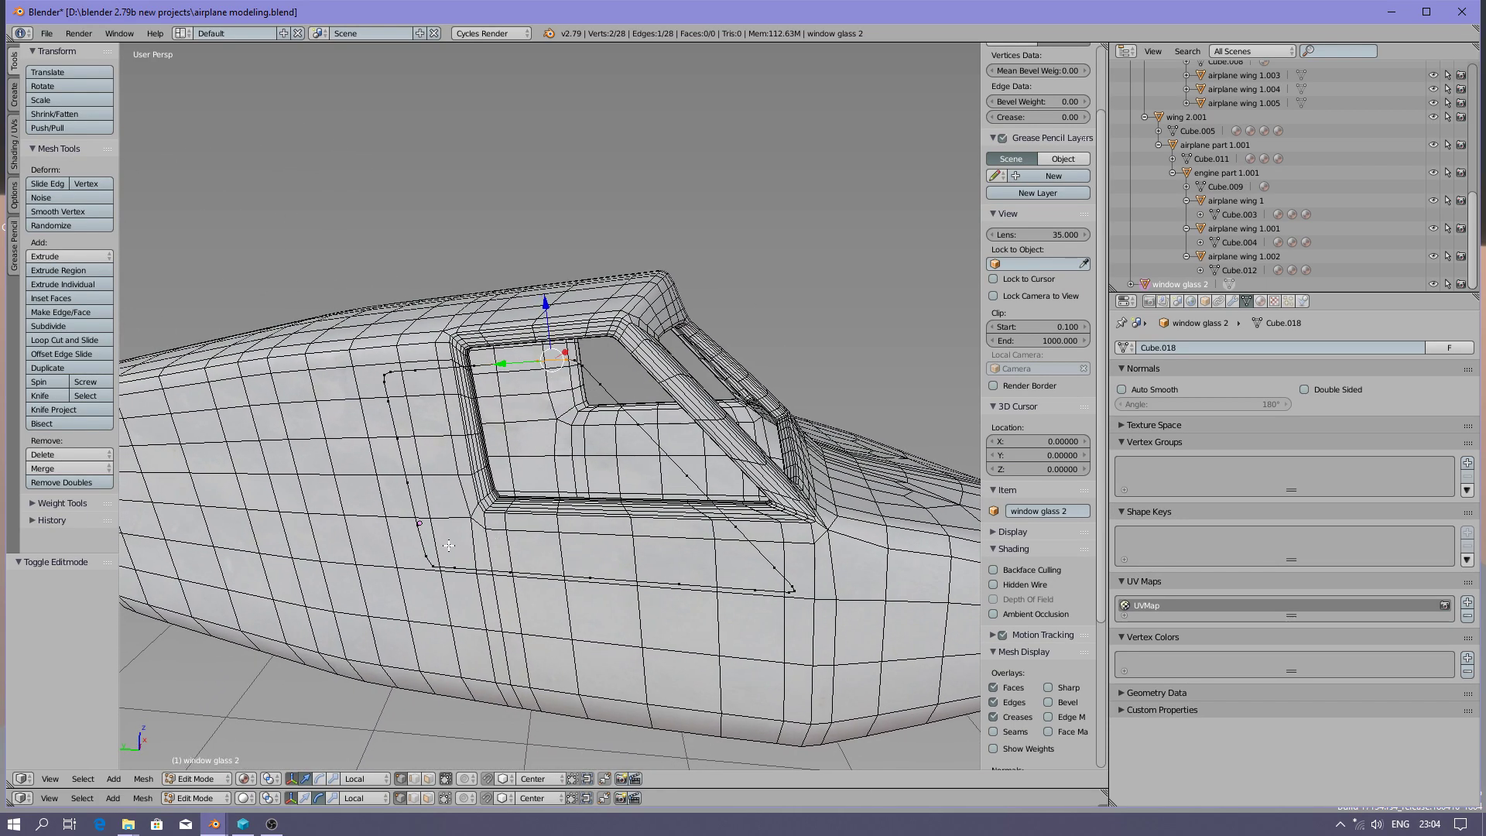
key("a")
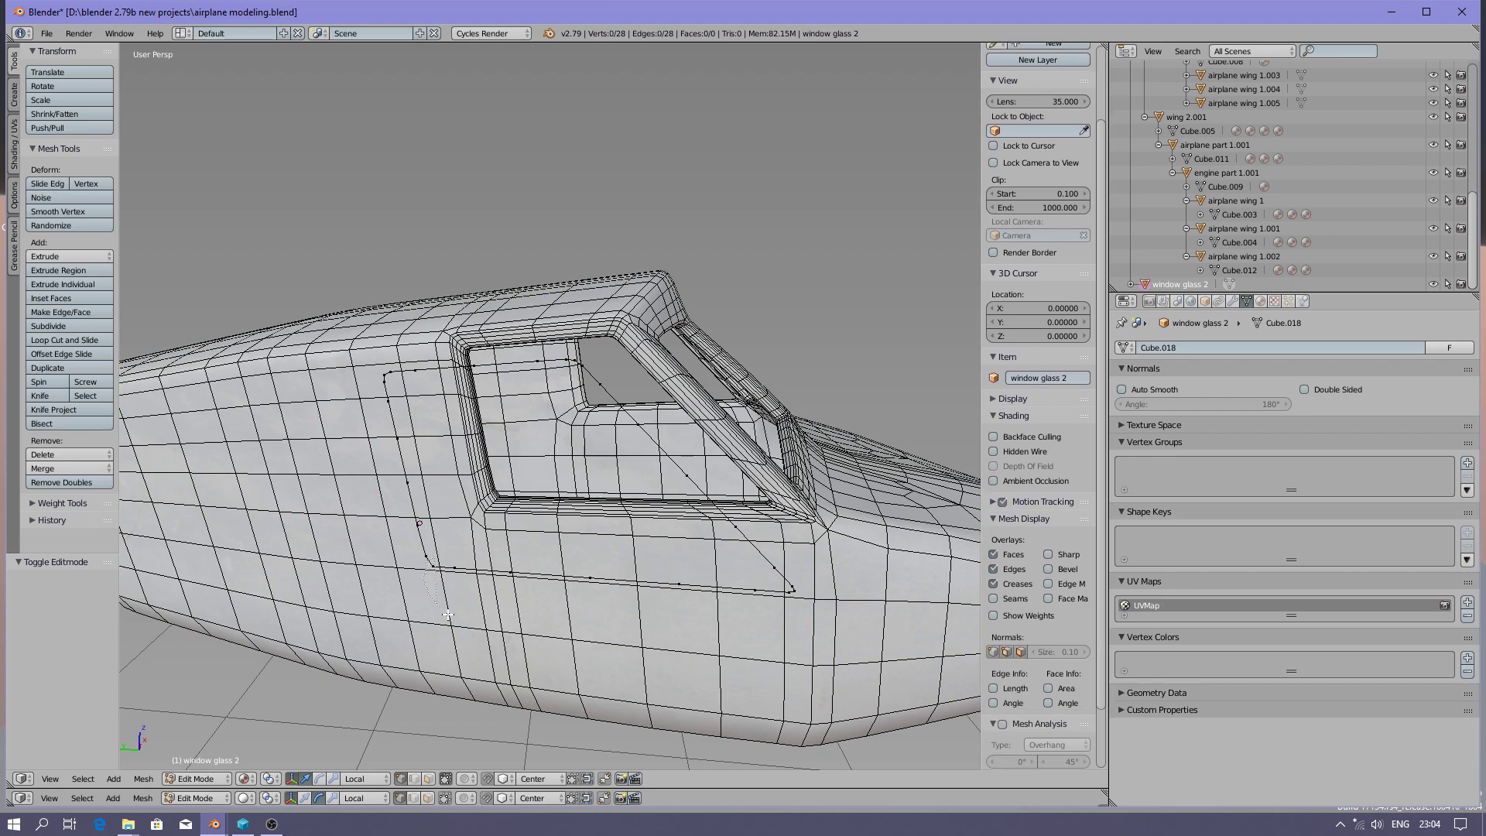
right_click(785, 586, "alt")
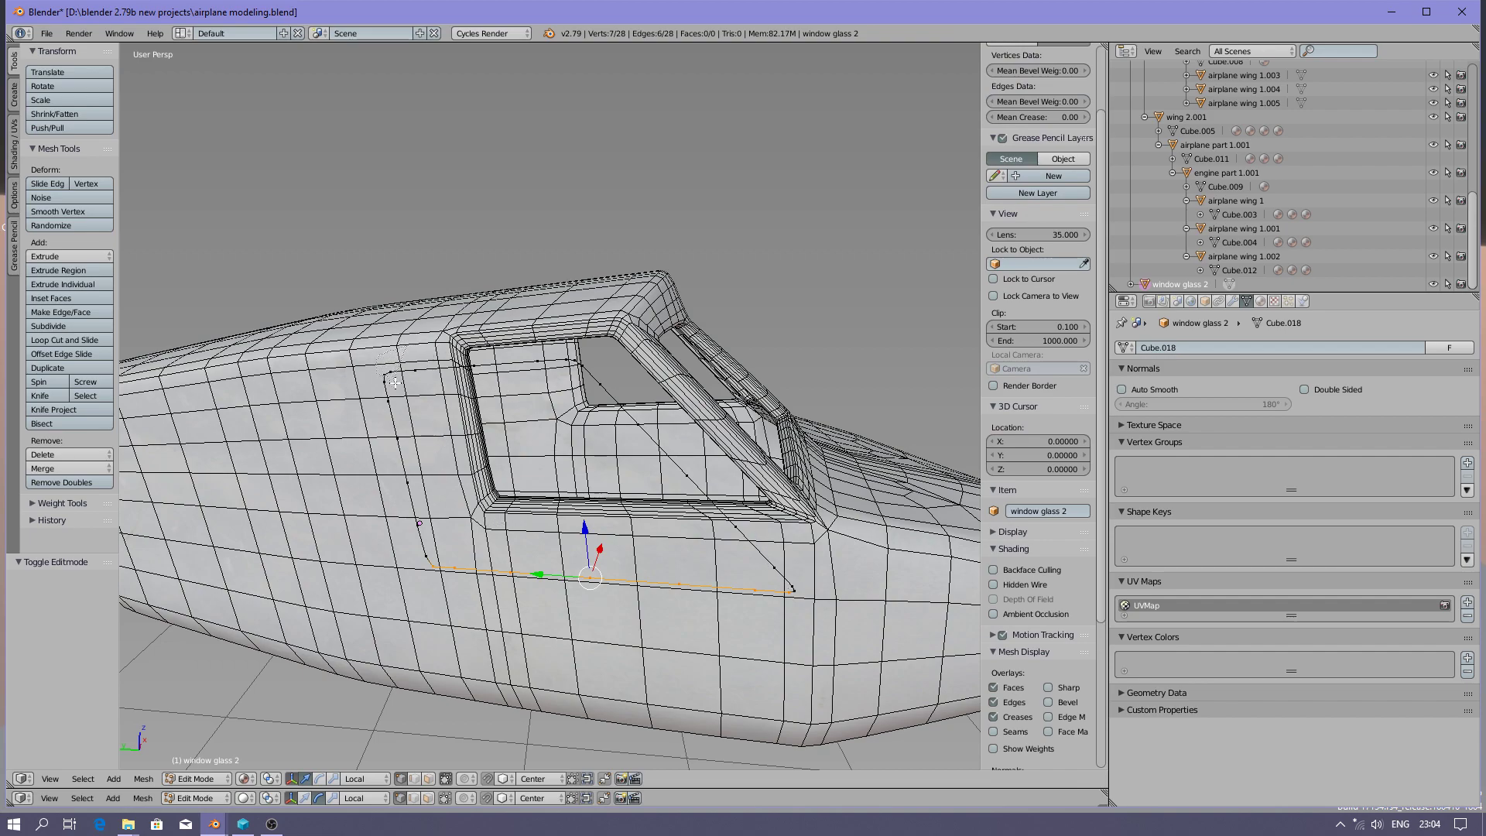
right_click(563, 360, "alt+shift")
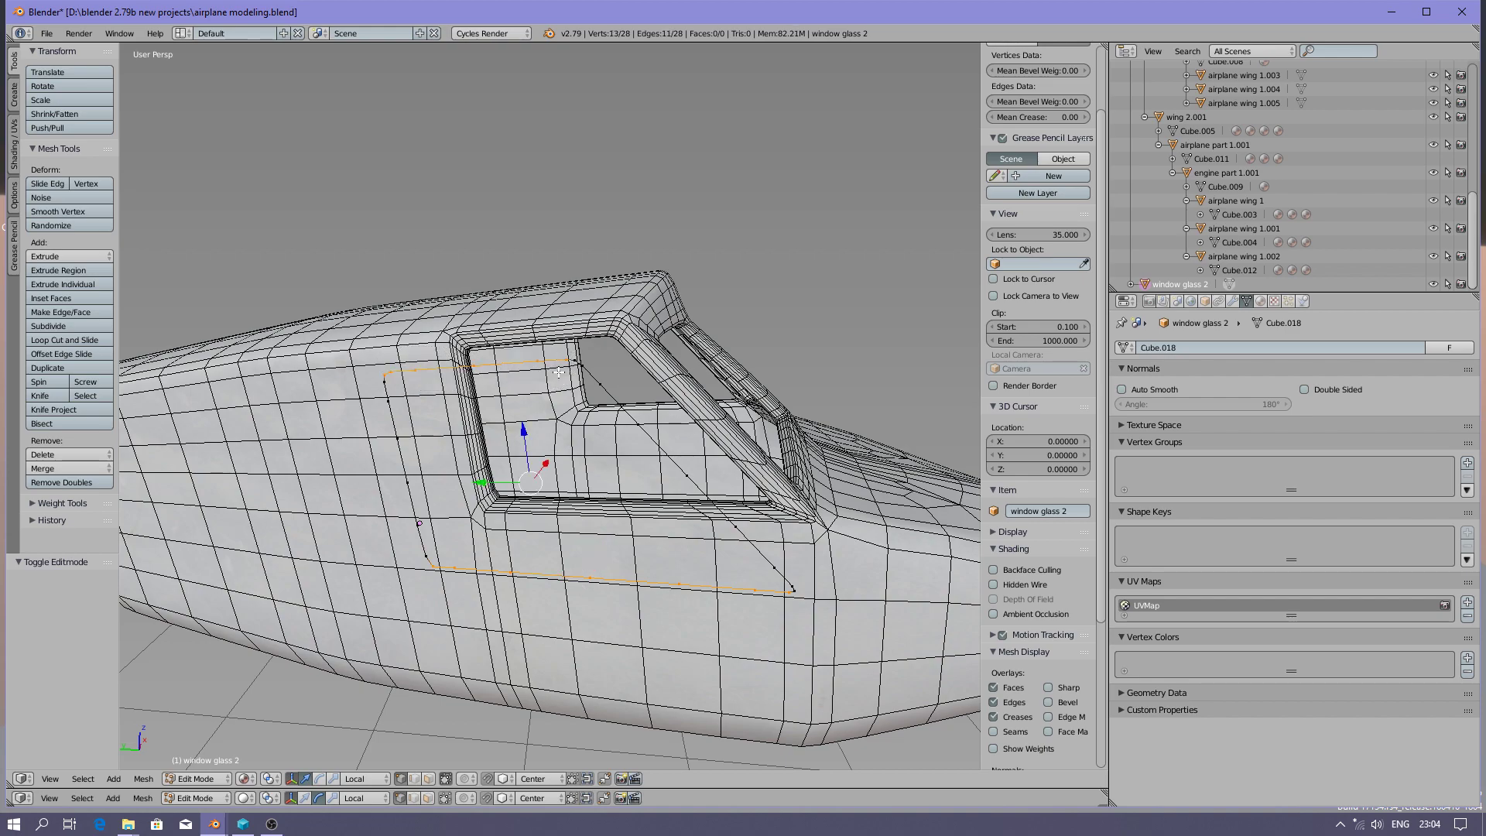
- Grid Fill the window outline between the selected edges with Simple Blending enabled
left_click(144, 779)
mouse_move(193, 574)
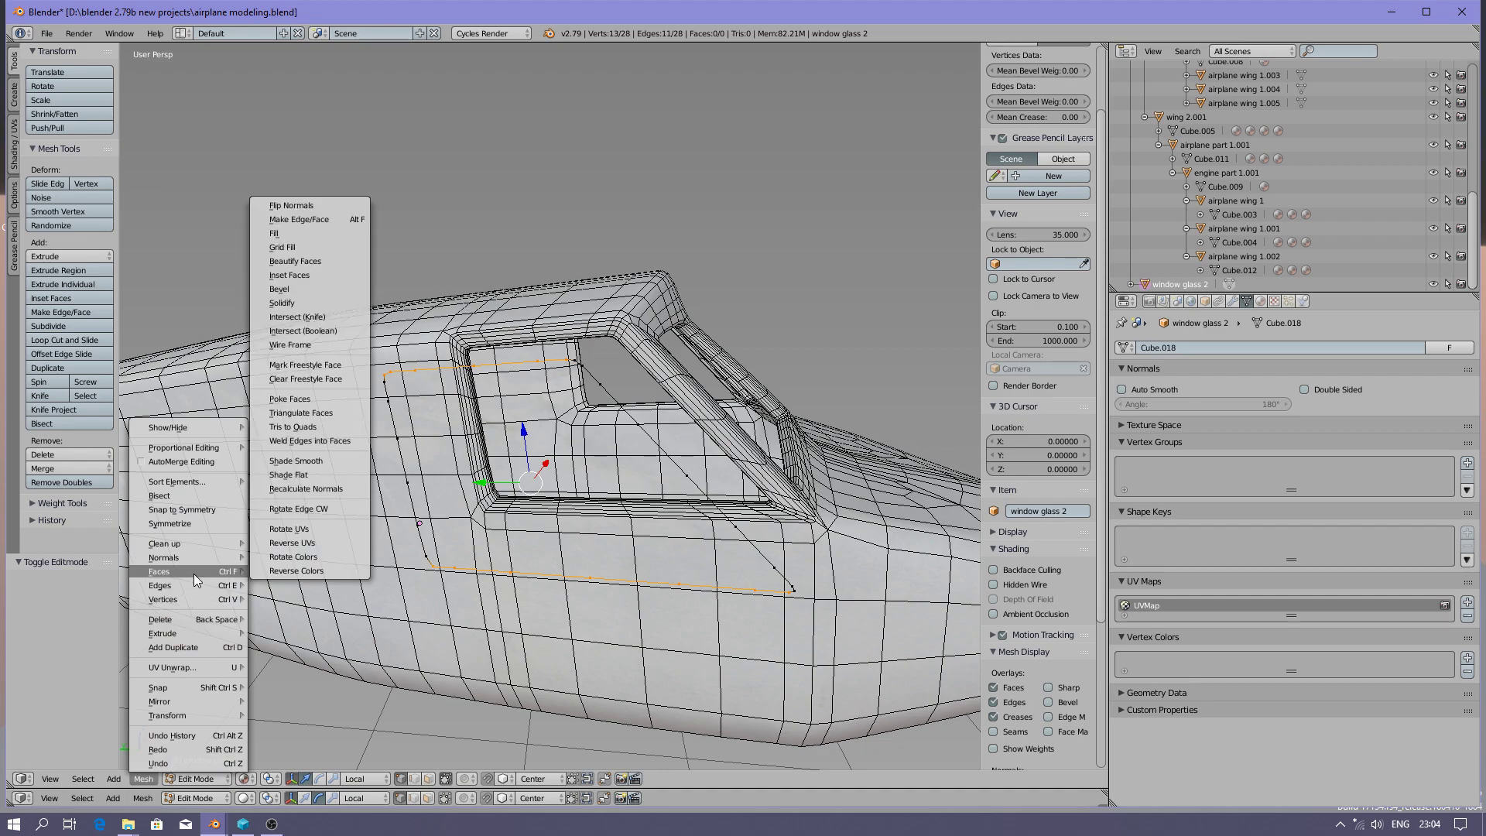
left_click(291, 248)
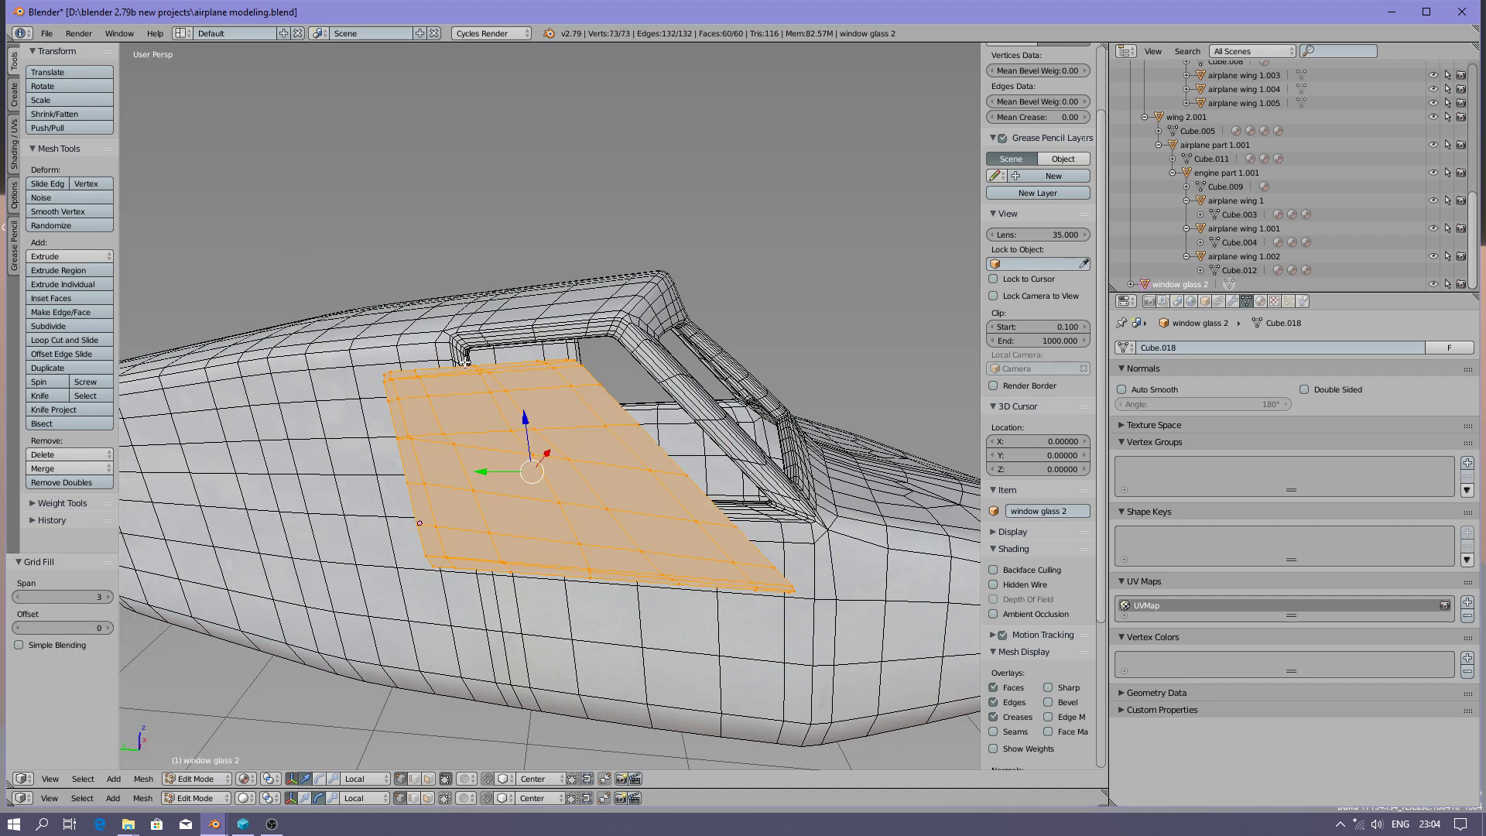
left_click(19, 645)
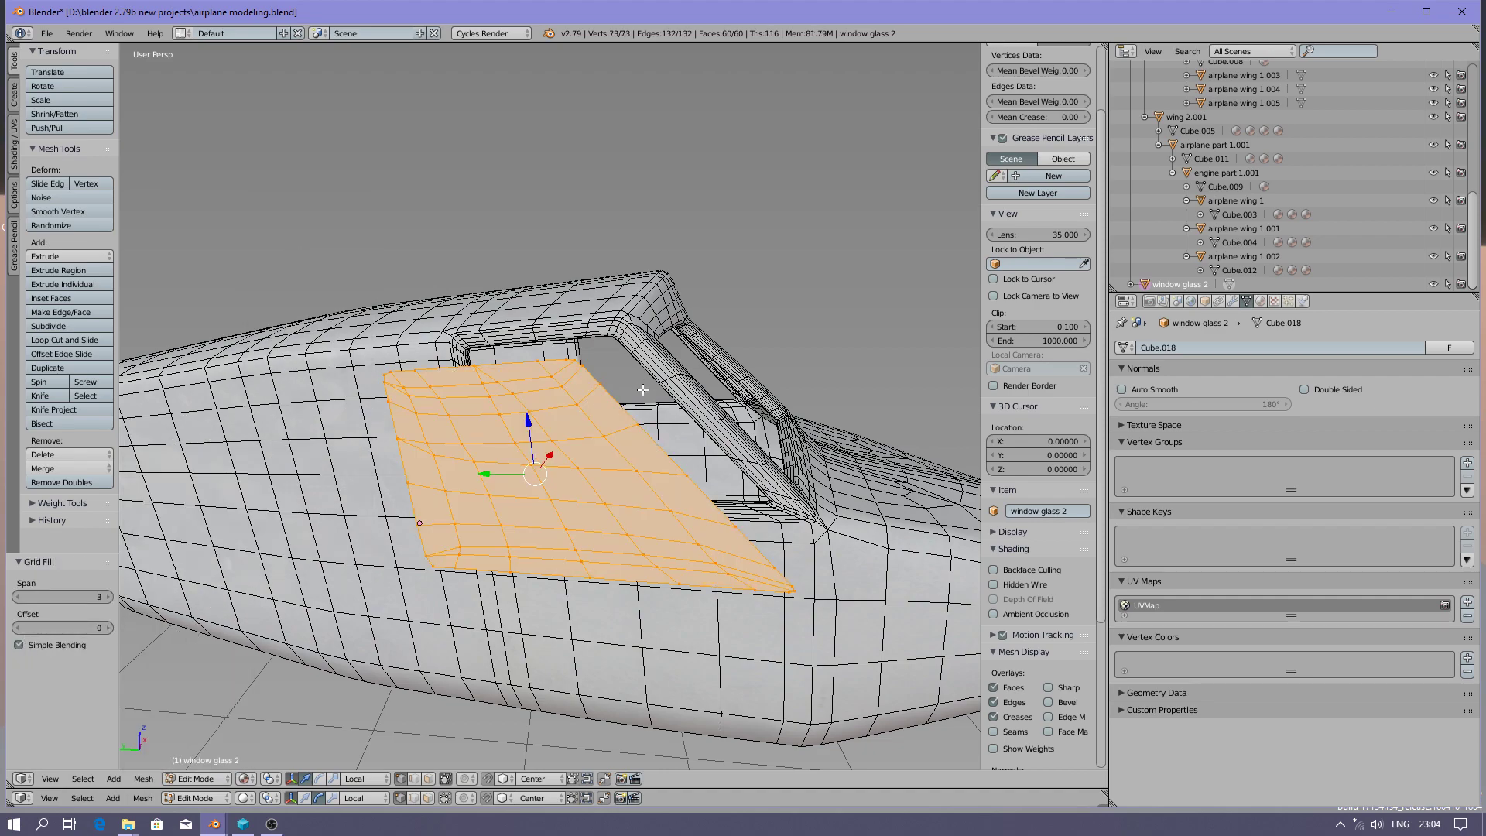
- Set the grid fill's span to 1 and offset to 1, and return to Object Mode
left_click(108, 598)
left_click(108, 597)
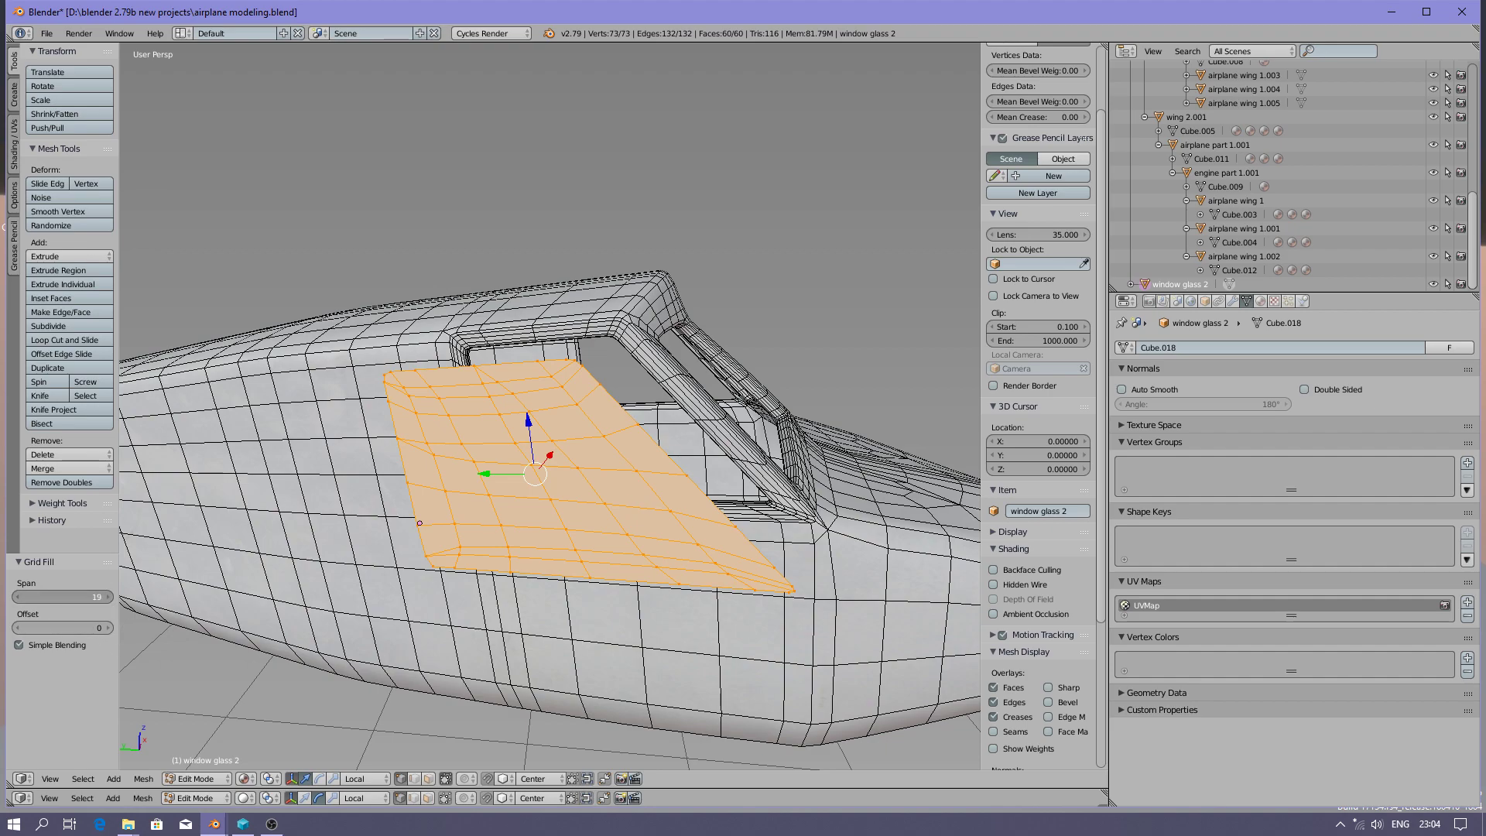
left_click(109, 628)
left_click(109, 627)
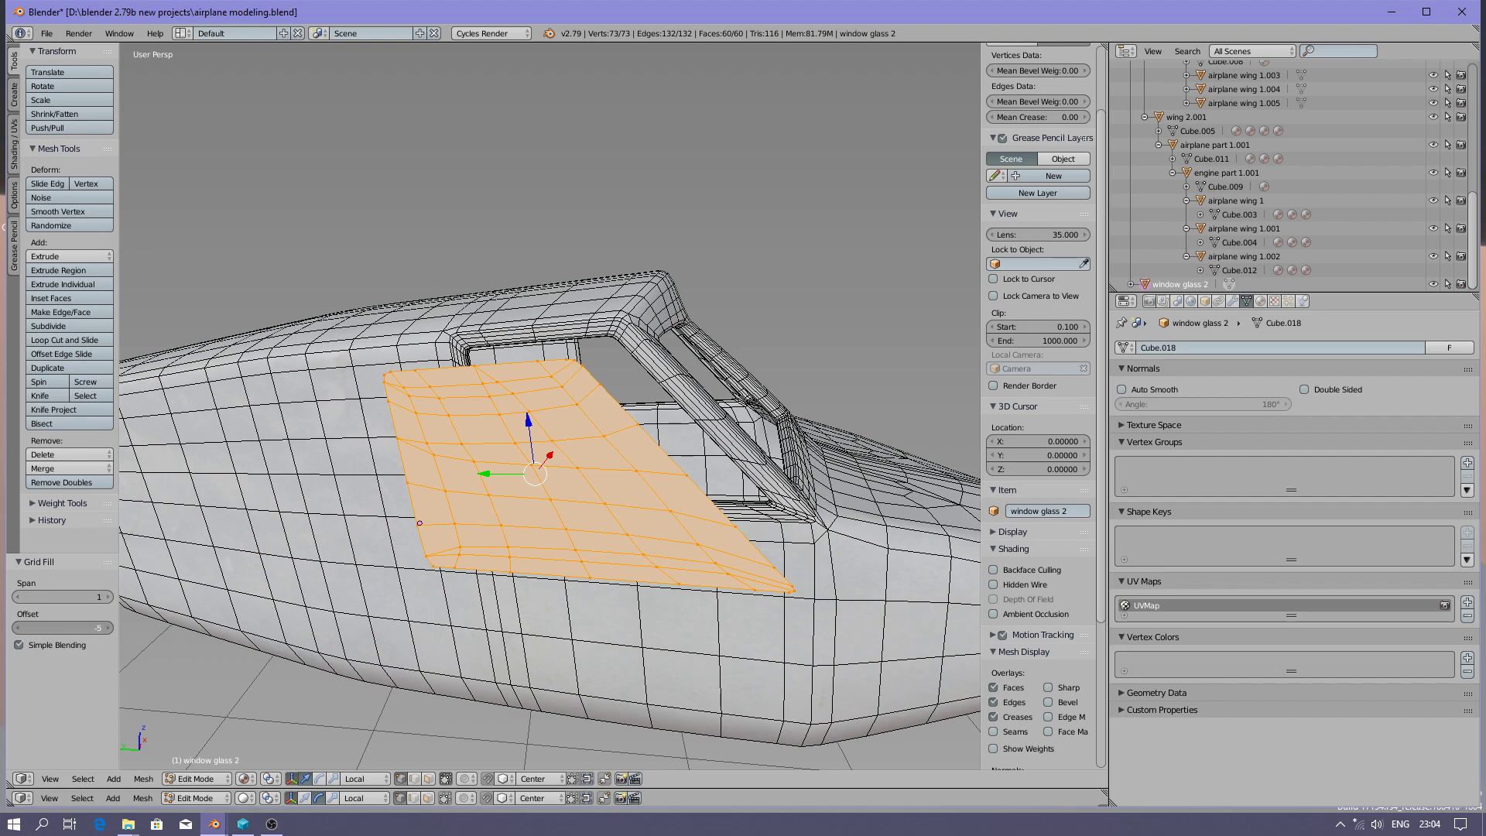
left_click(109, 628)
left_click(234, 779)
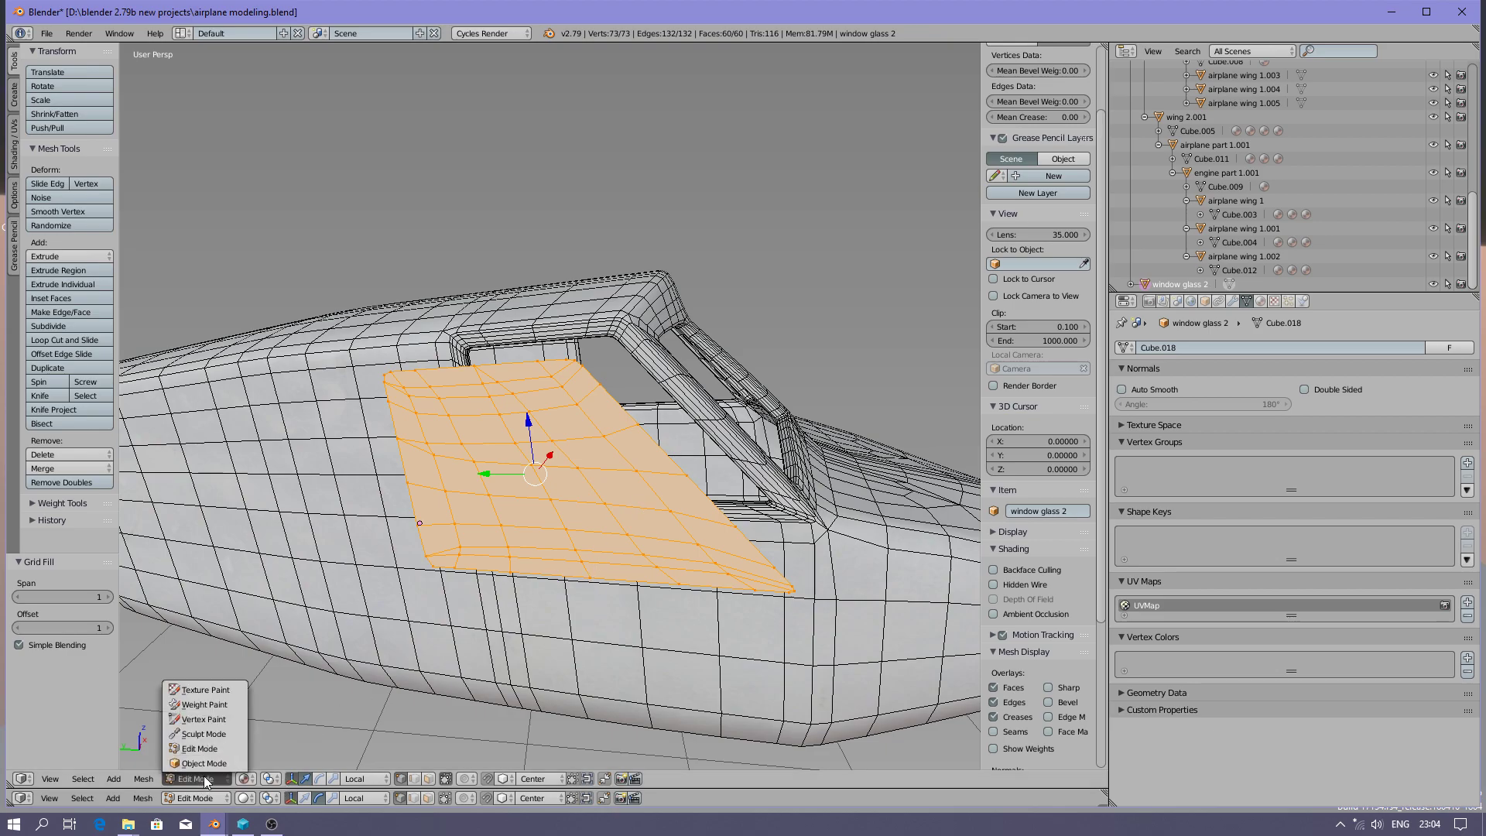
left_click(201, 759)
- Set window glass 2's origin to its geometry
middle_click_drag(594, 462, 334, 440)
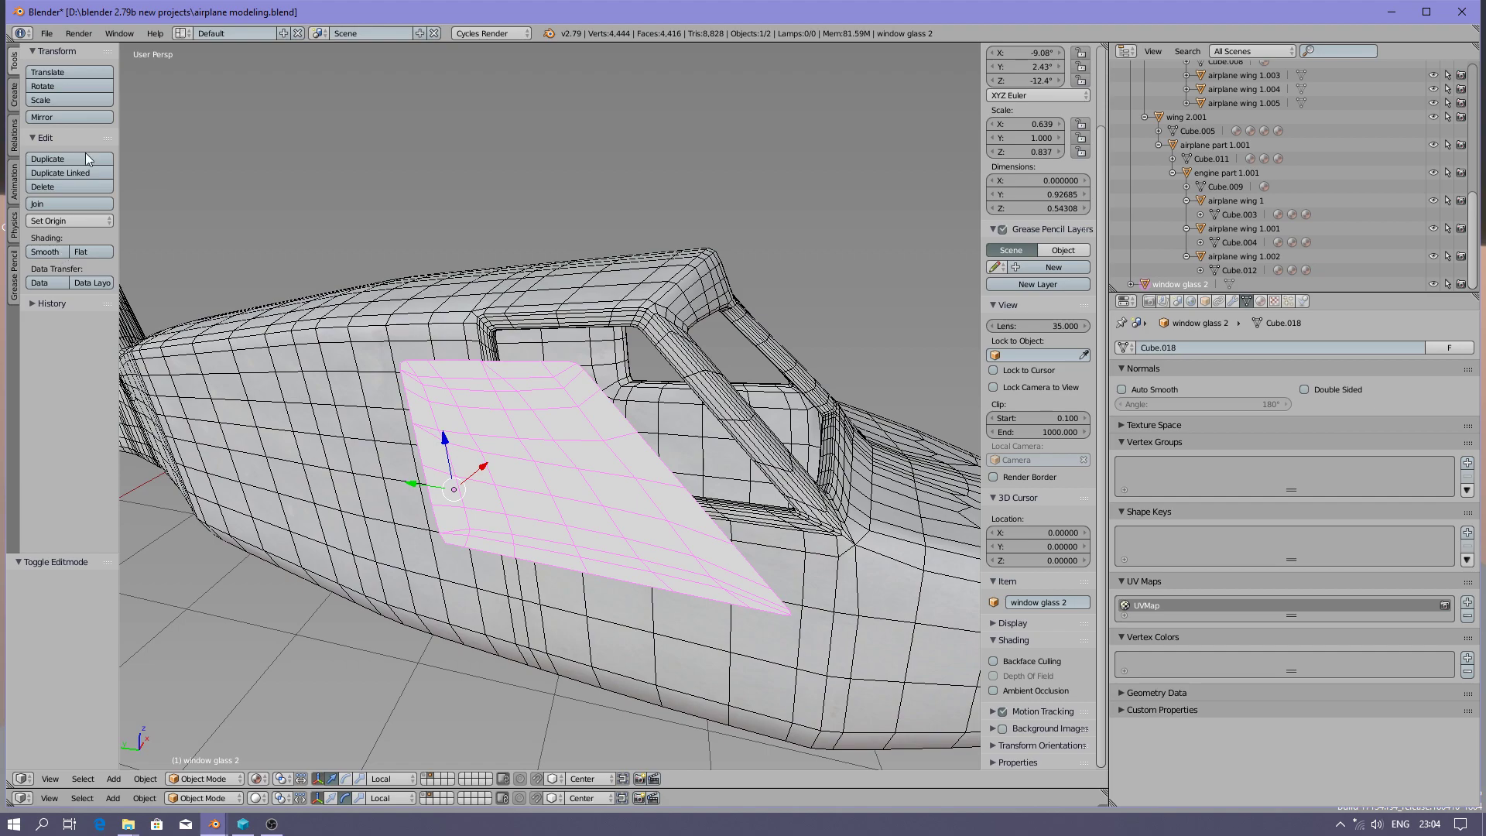
left_click(145, 779)
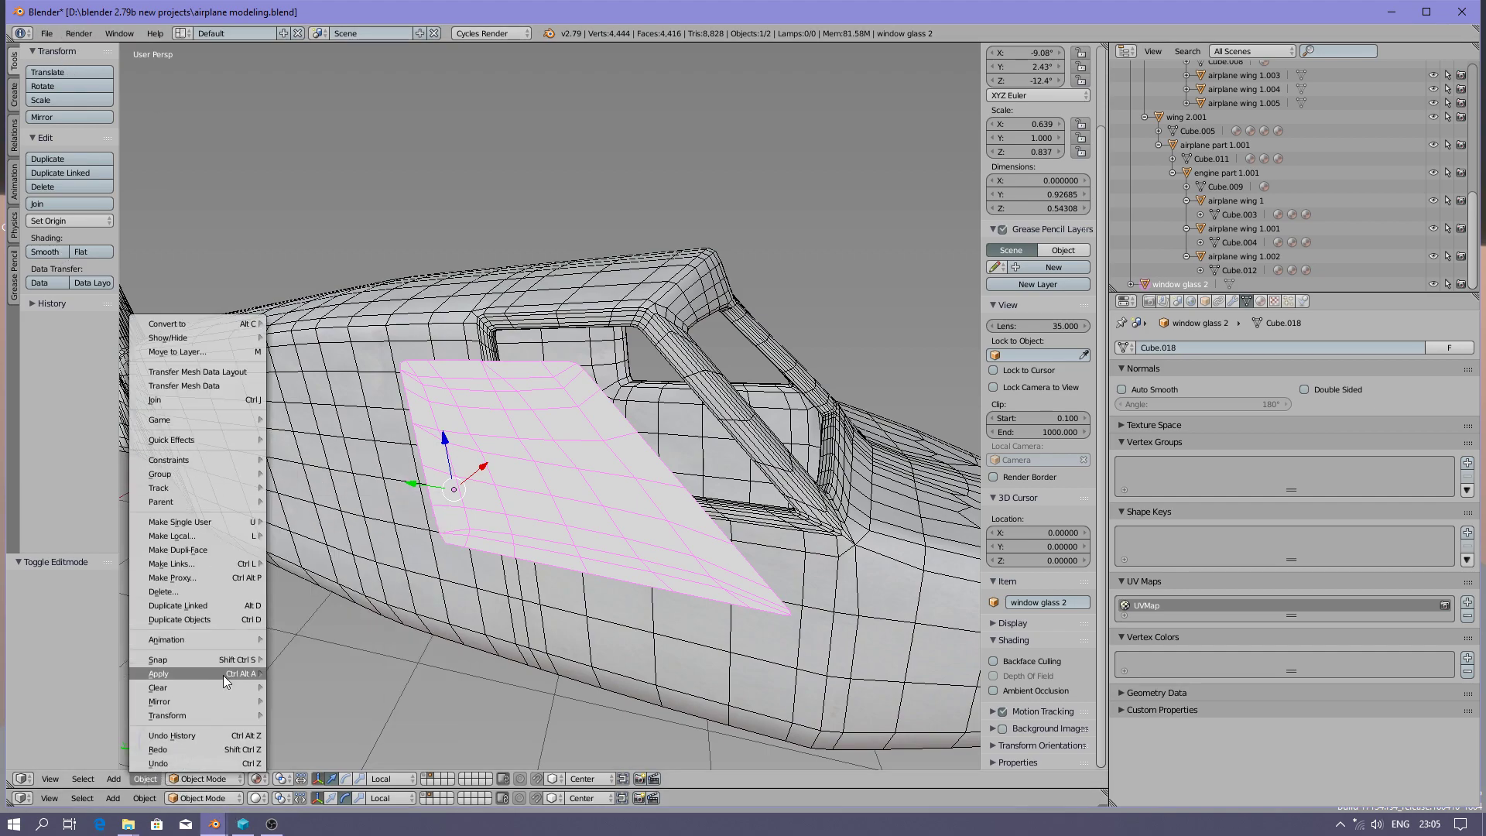
mouse_move(226, 718)
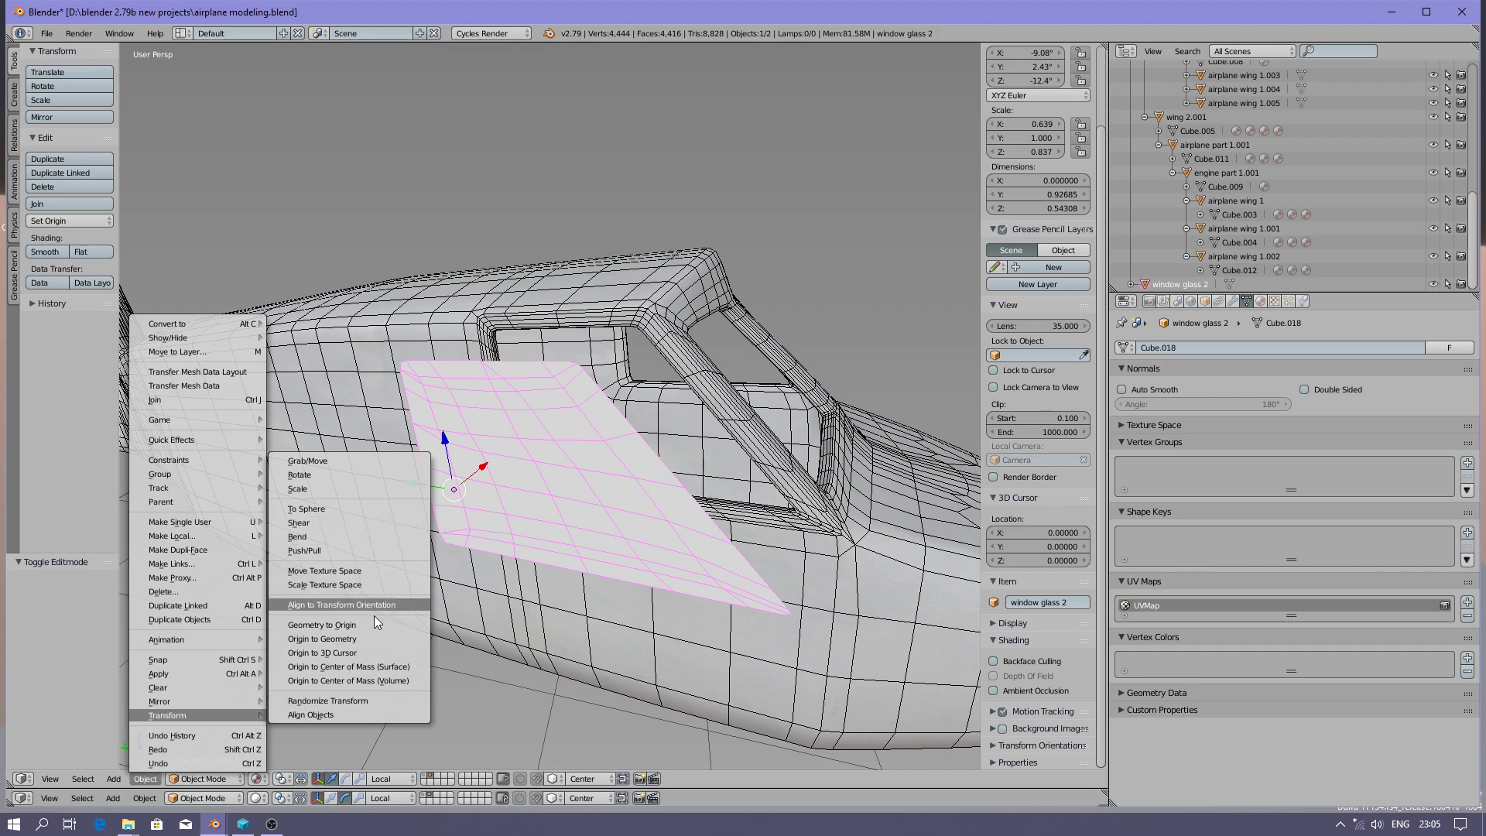
left_click(374, 638)
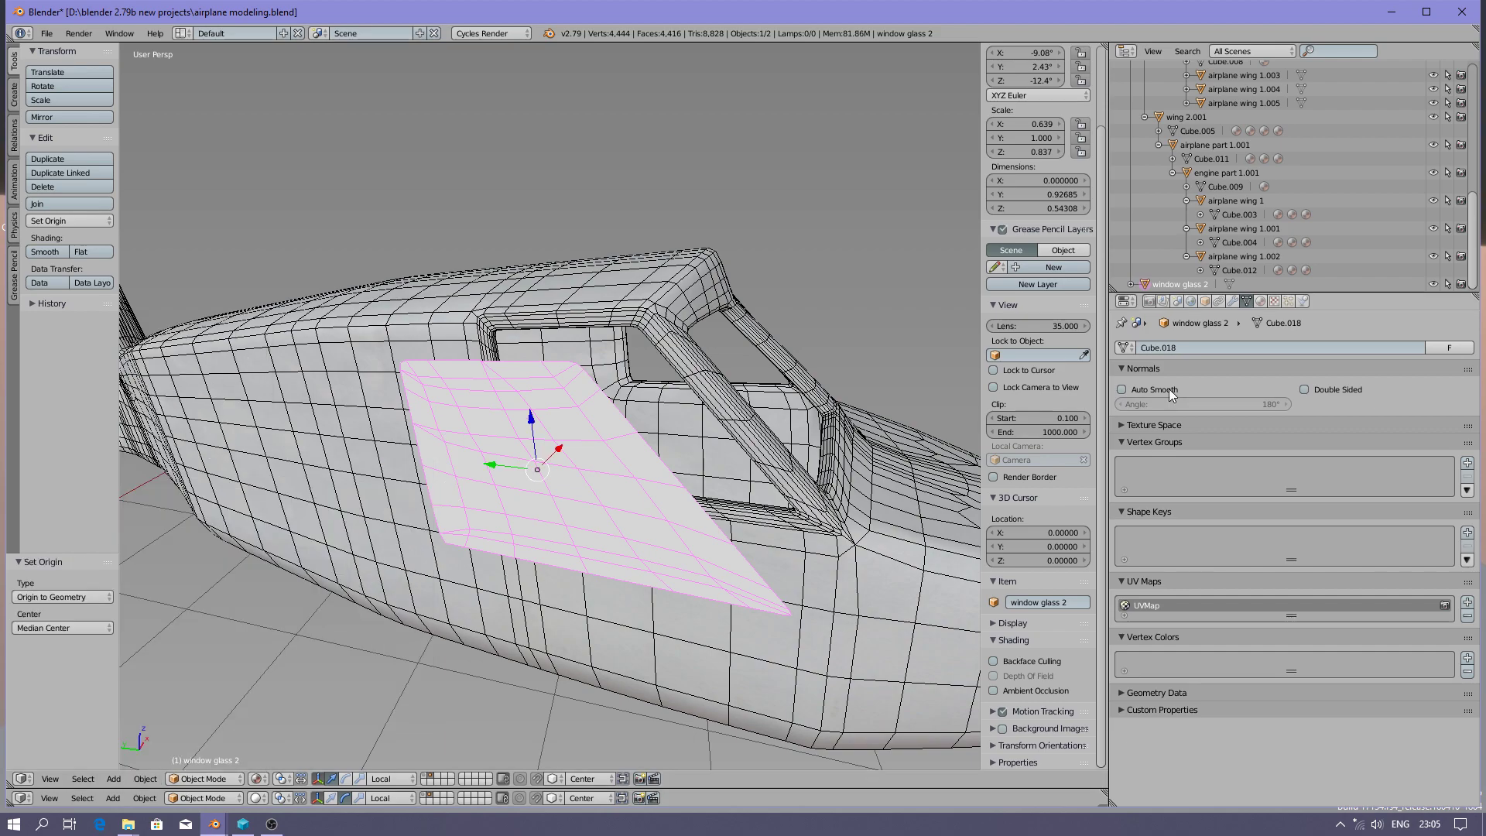
- Thicken window glass 2 with an applied Solidify modifier of about 0.05 thickness and shade the pane smooth
left_click(1232, 302)
left_click(1194, 347)
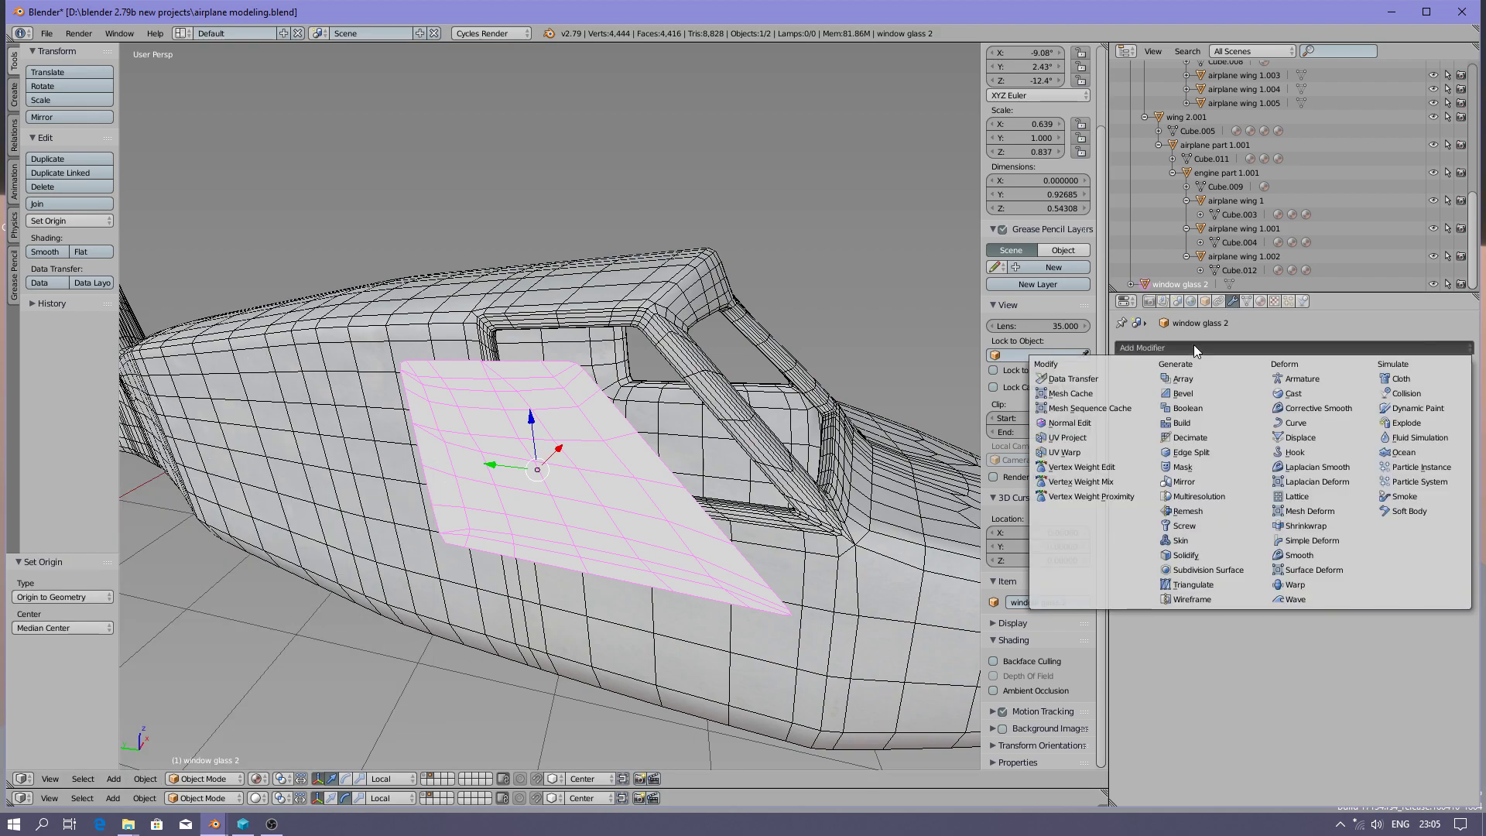
left_click(1192, 553)
left_click_drag(1144, 407, 1207, 407)
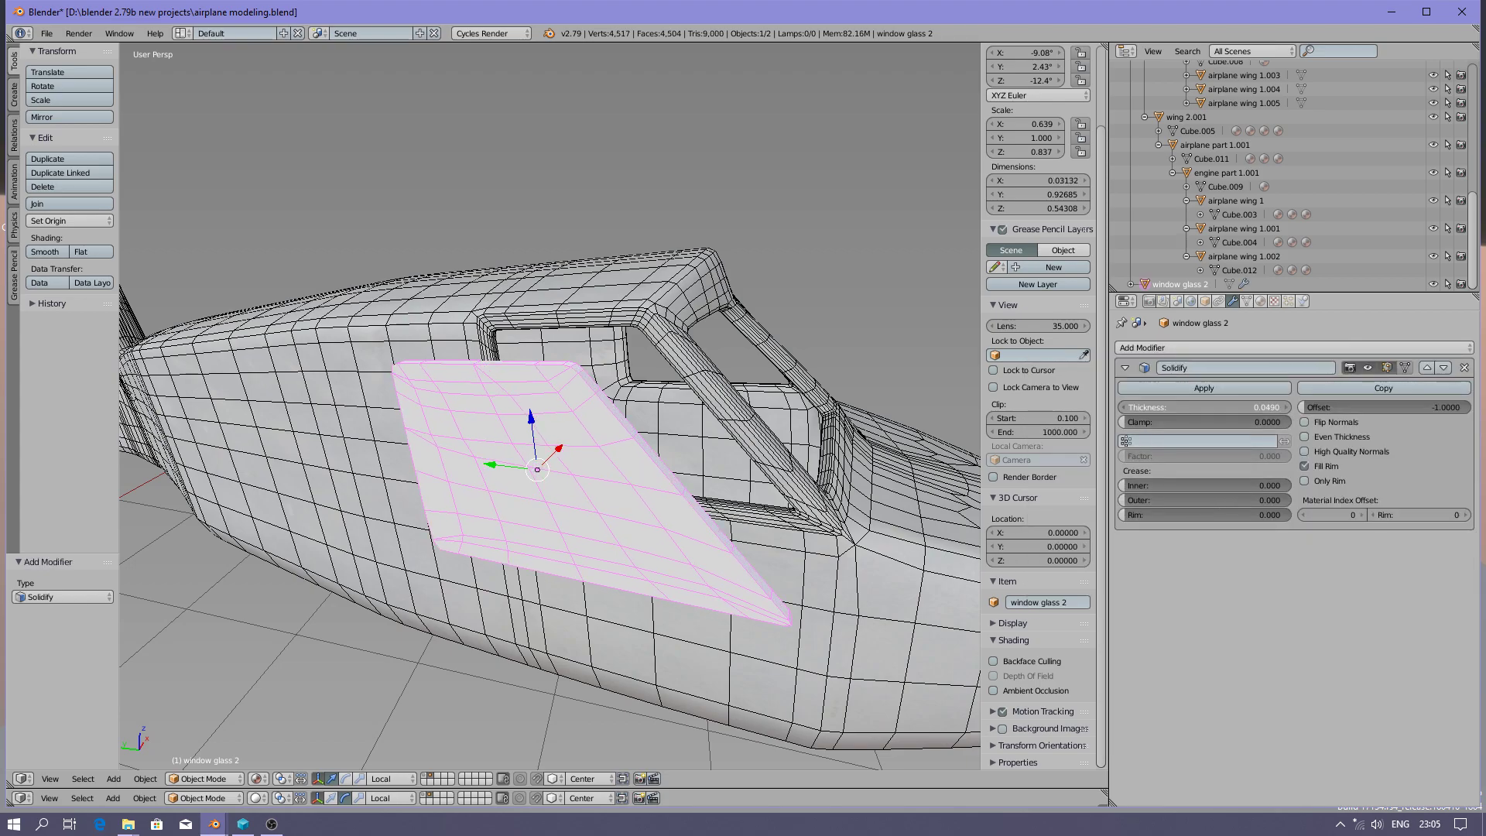
left_click(1204, 388)
middle_click_drag(619, 455, 588, 469)
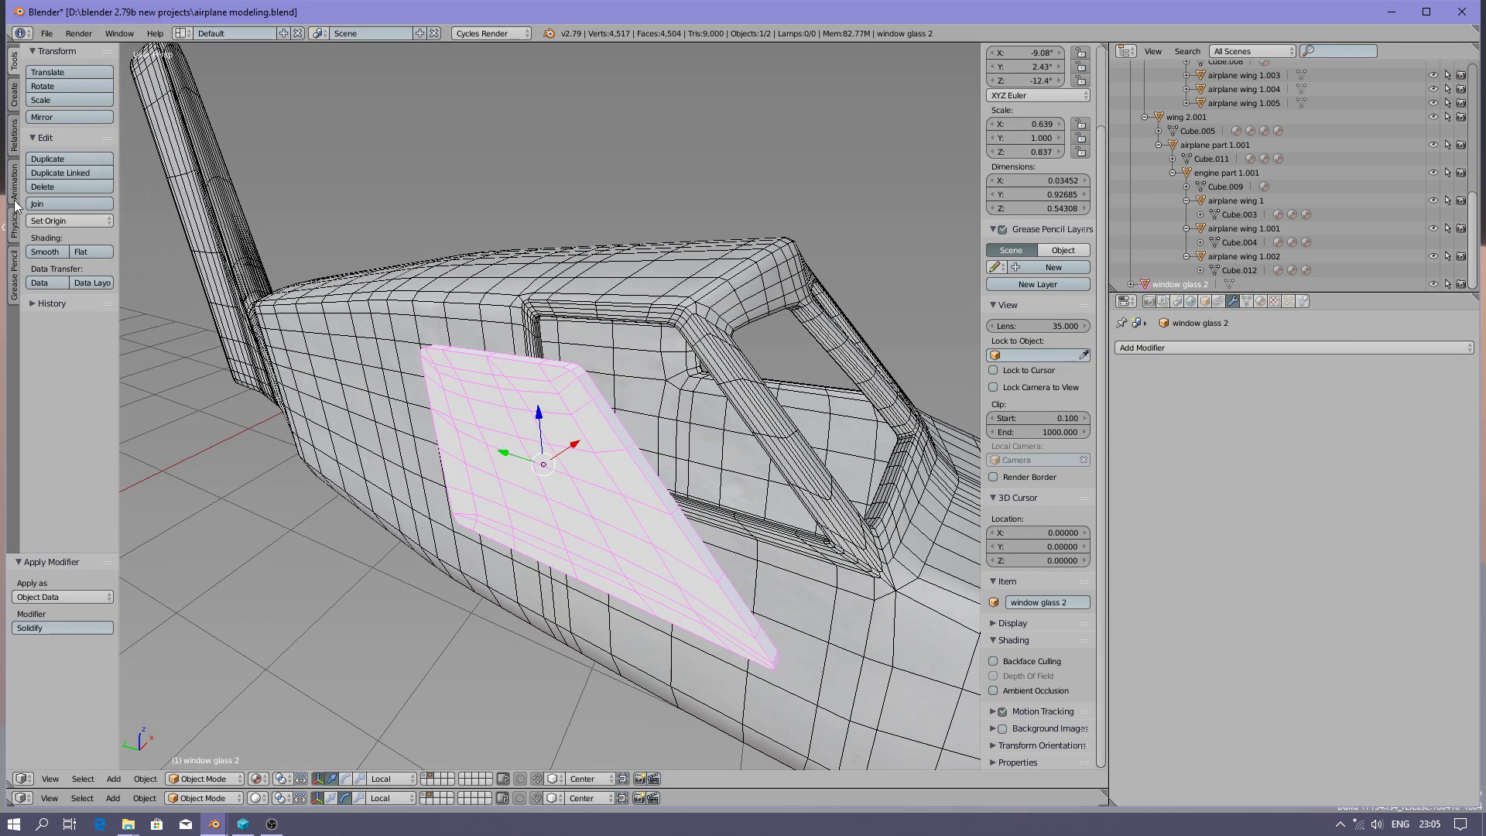
left_click(59, 254)
scroll(605, 460, "up", 3)
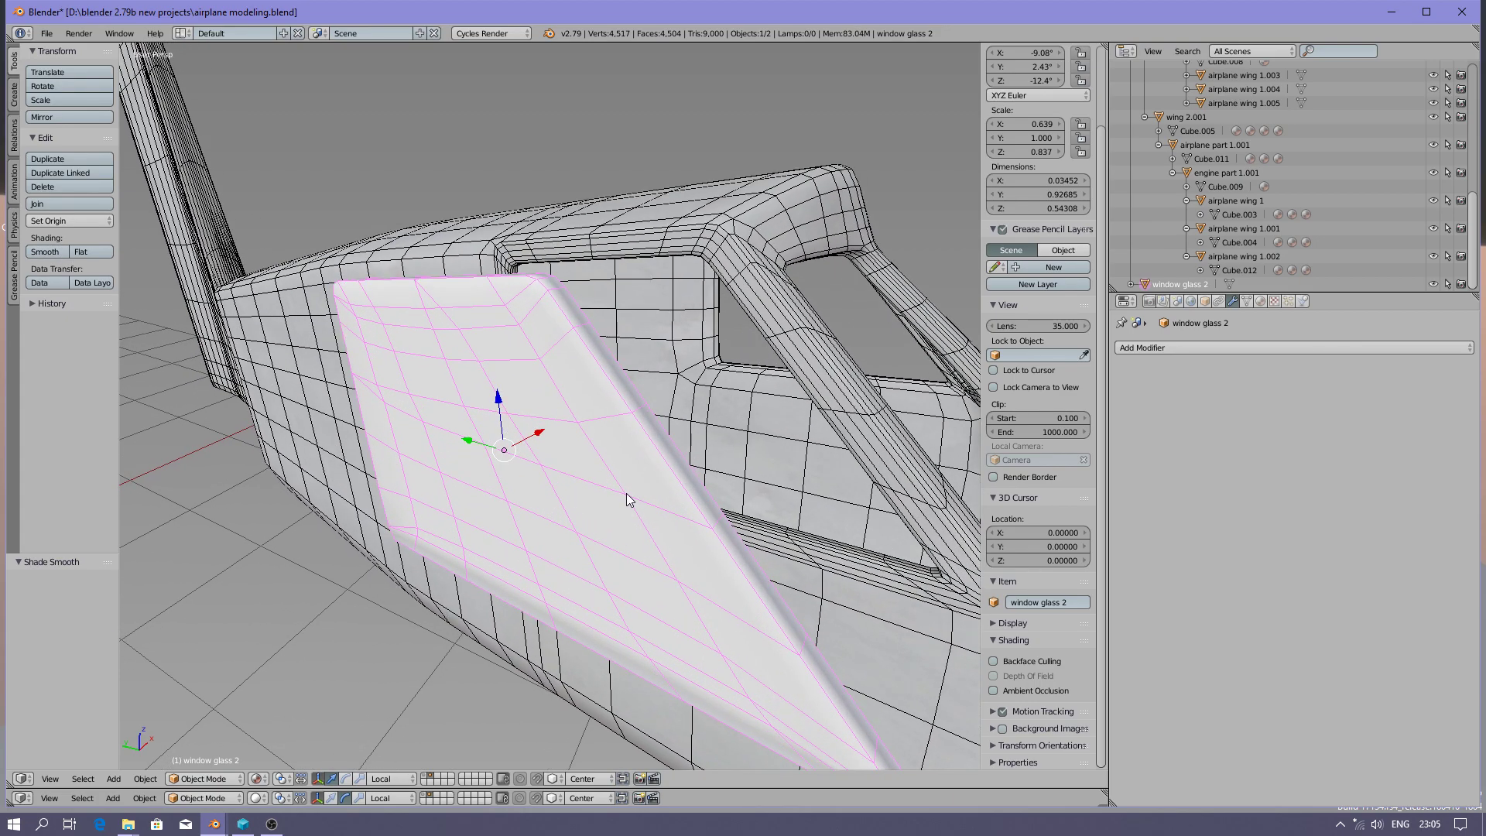
- In Edit Mode, assign the existing Glass material to the whole pane through a new material slot, and return to Object Mode
left_click(198, 779)
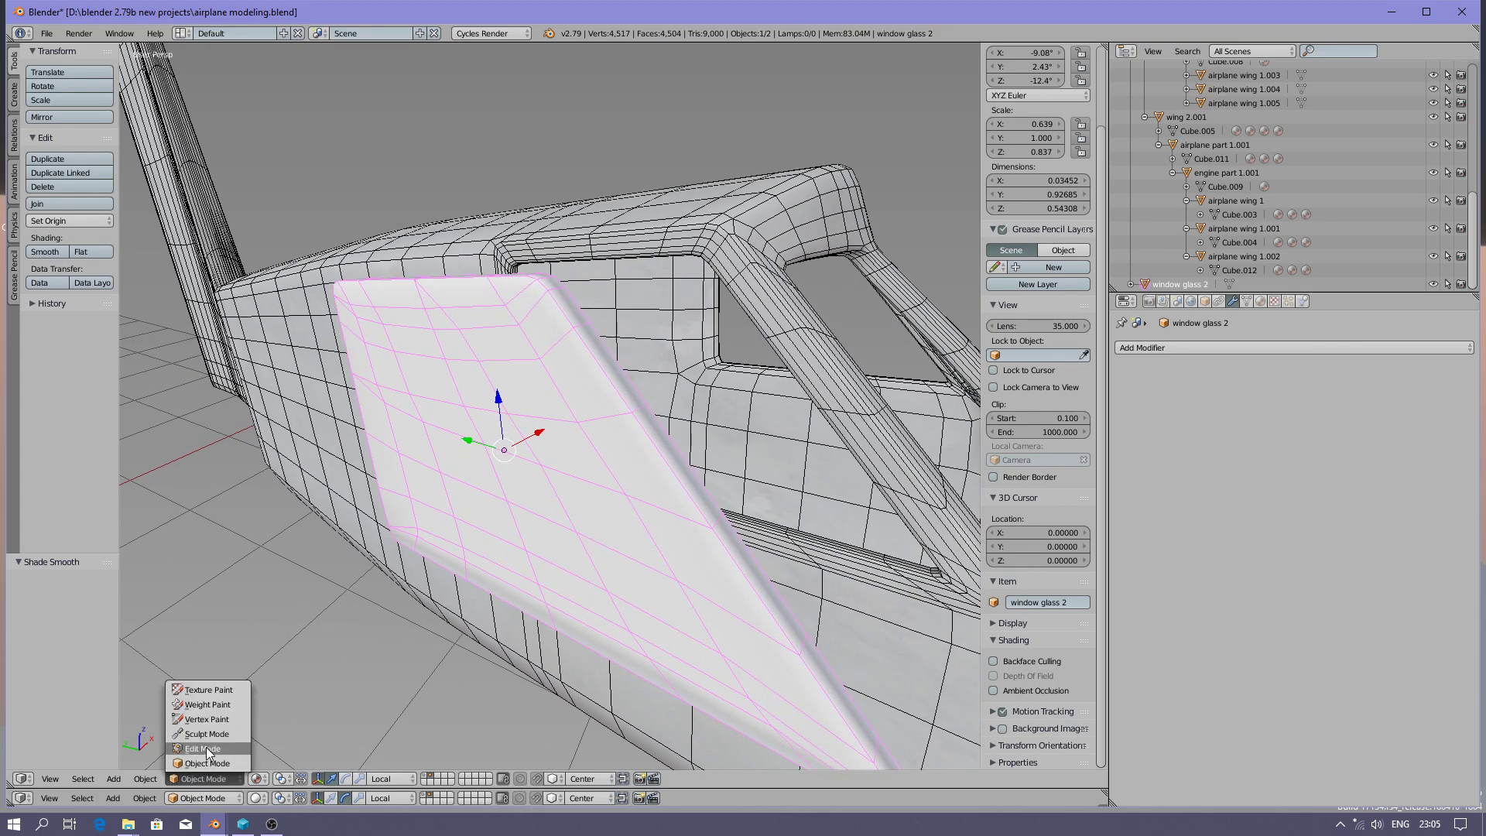
left_click(206, 750)
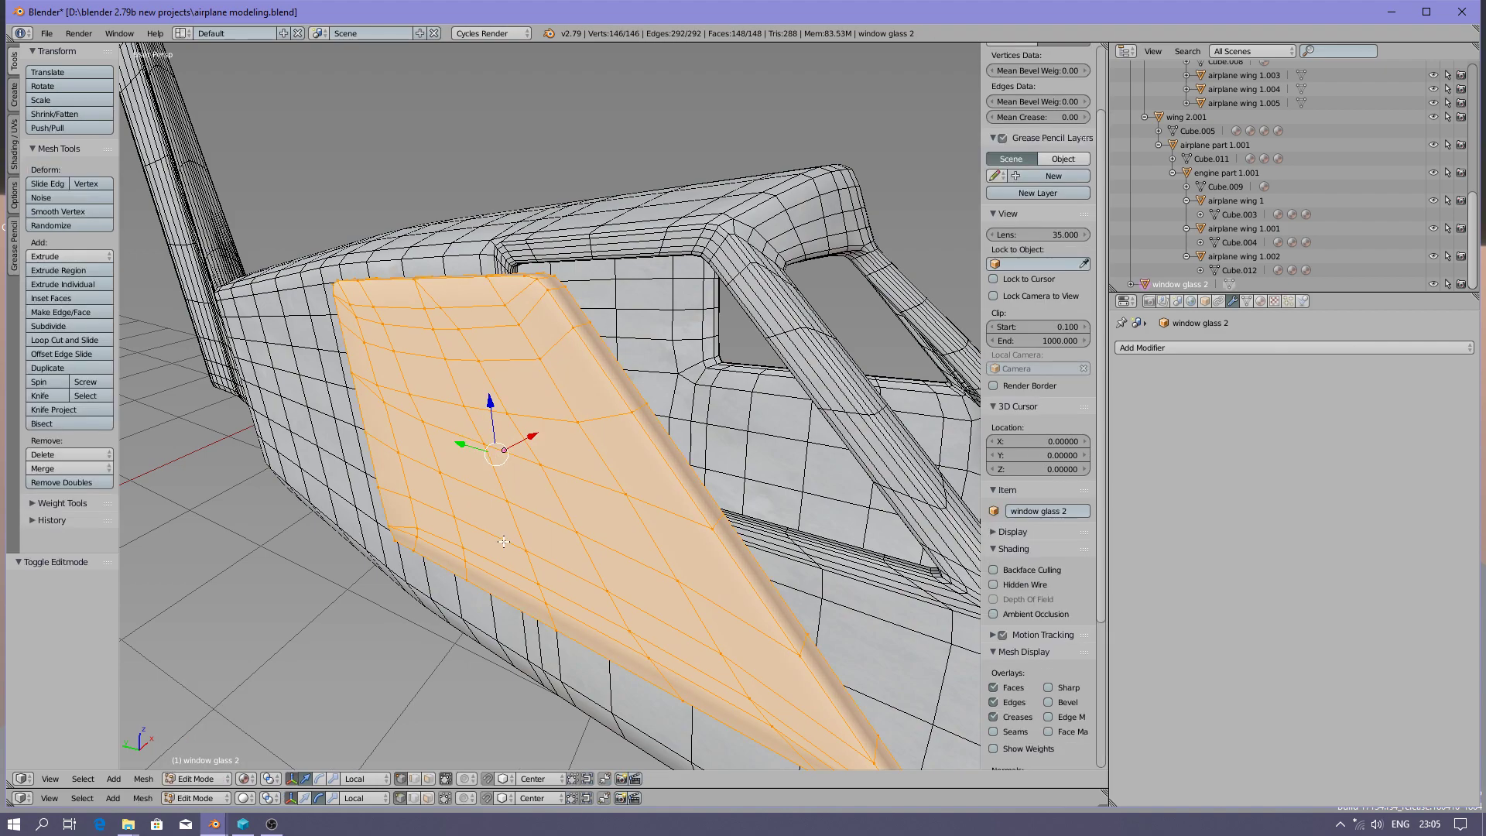
left_click(1260, 301)
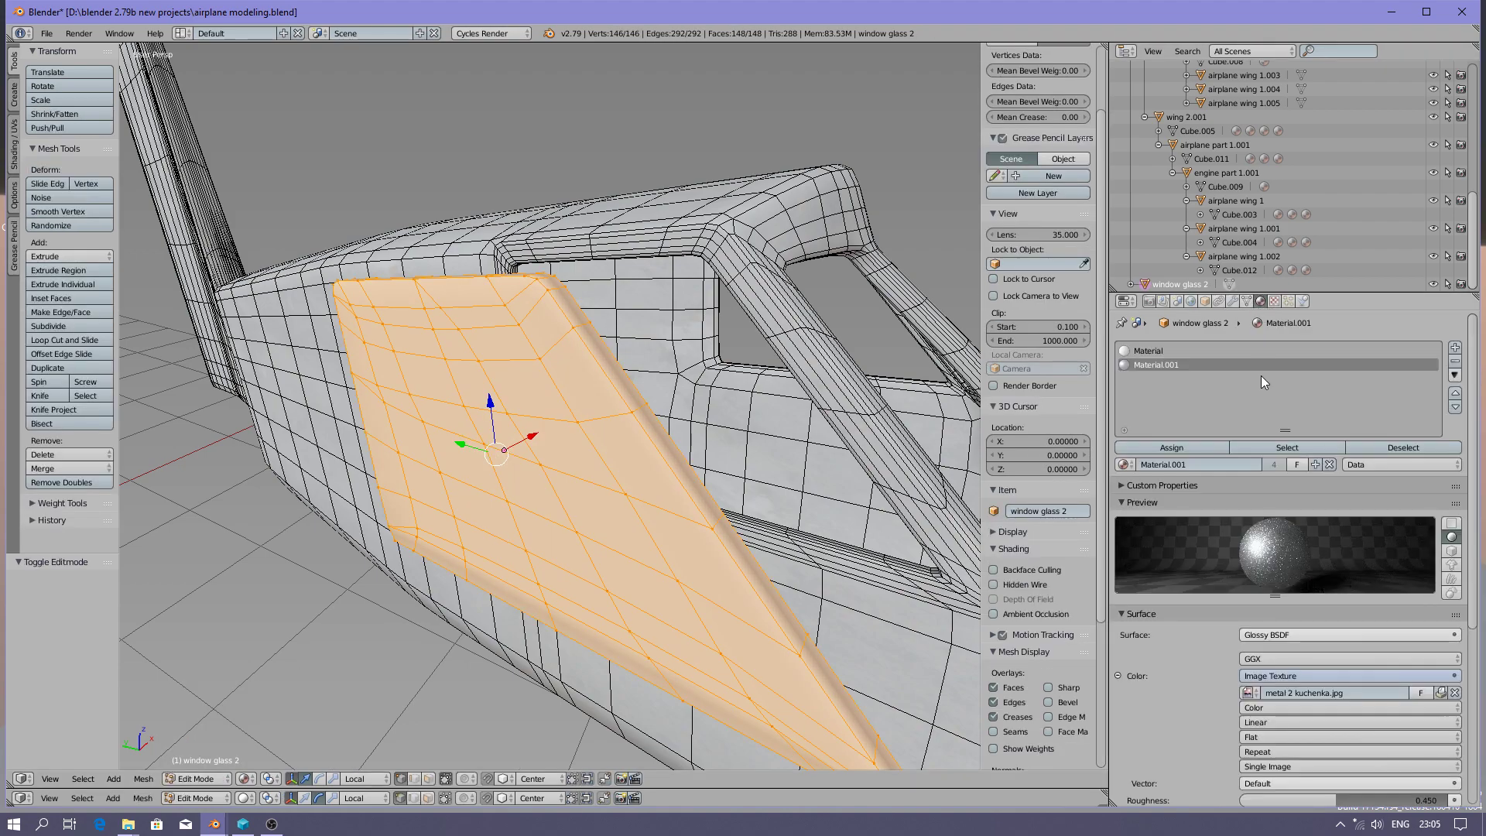
left_click(1455, 349)
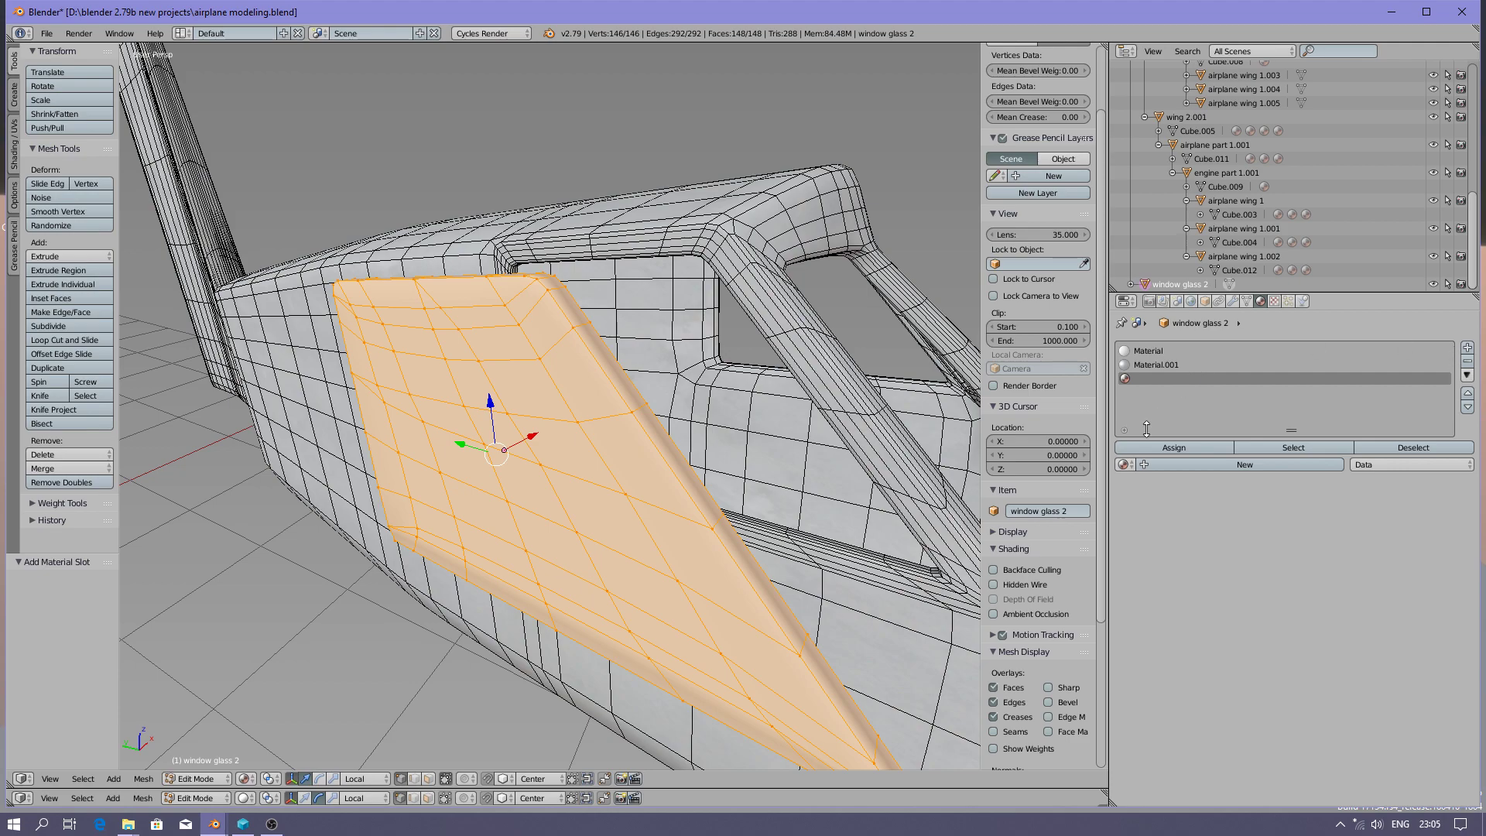
left_click(1190, 465)
left_click(1124, 464)
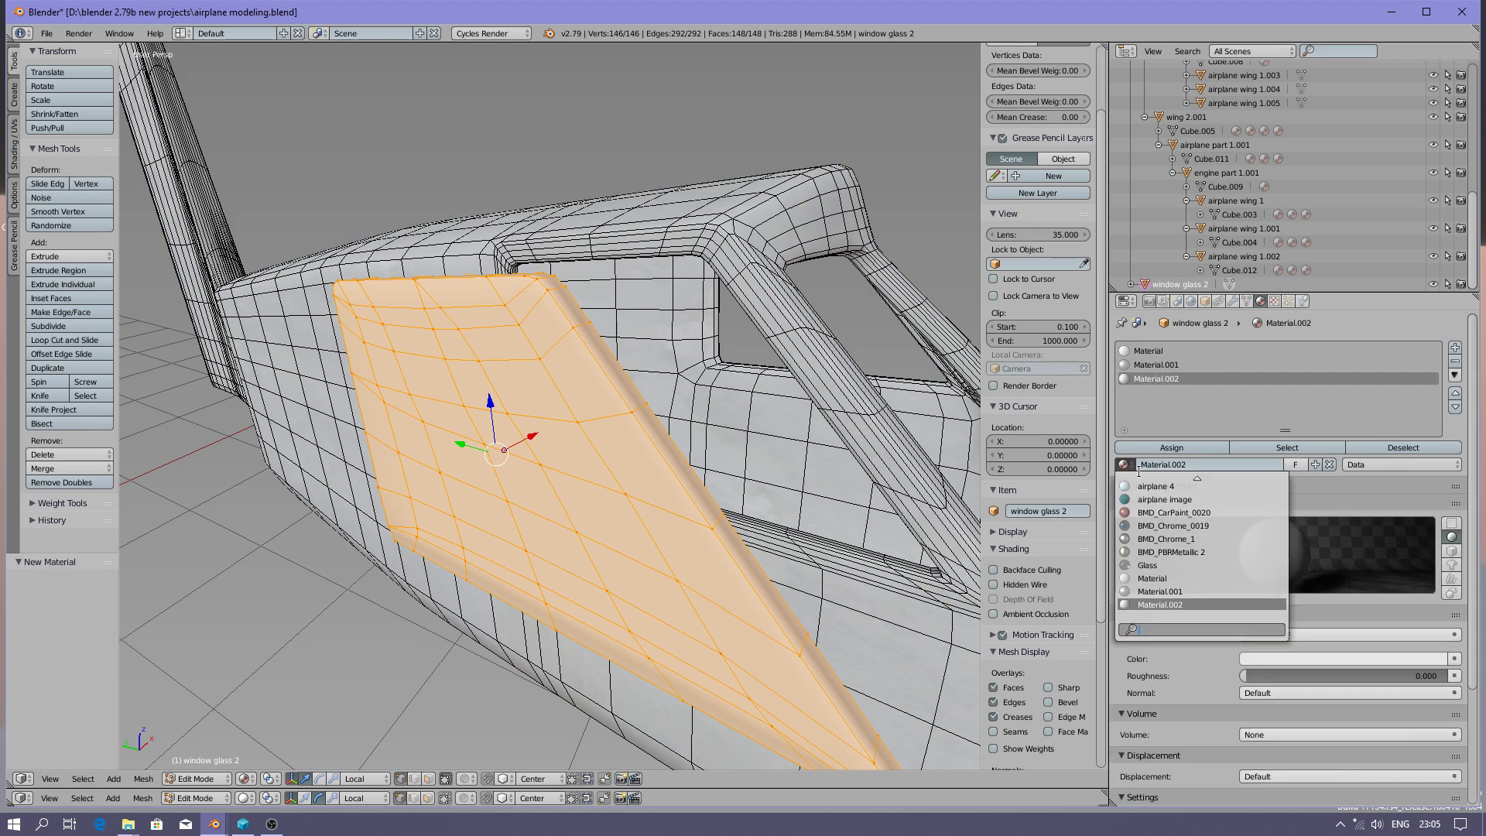
left_click(1157, 565)
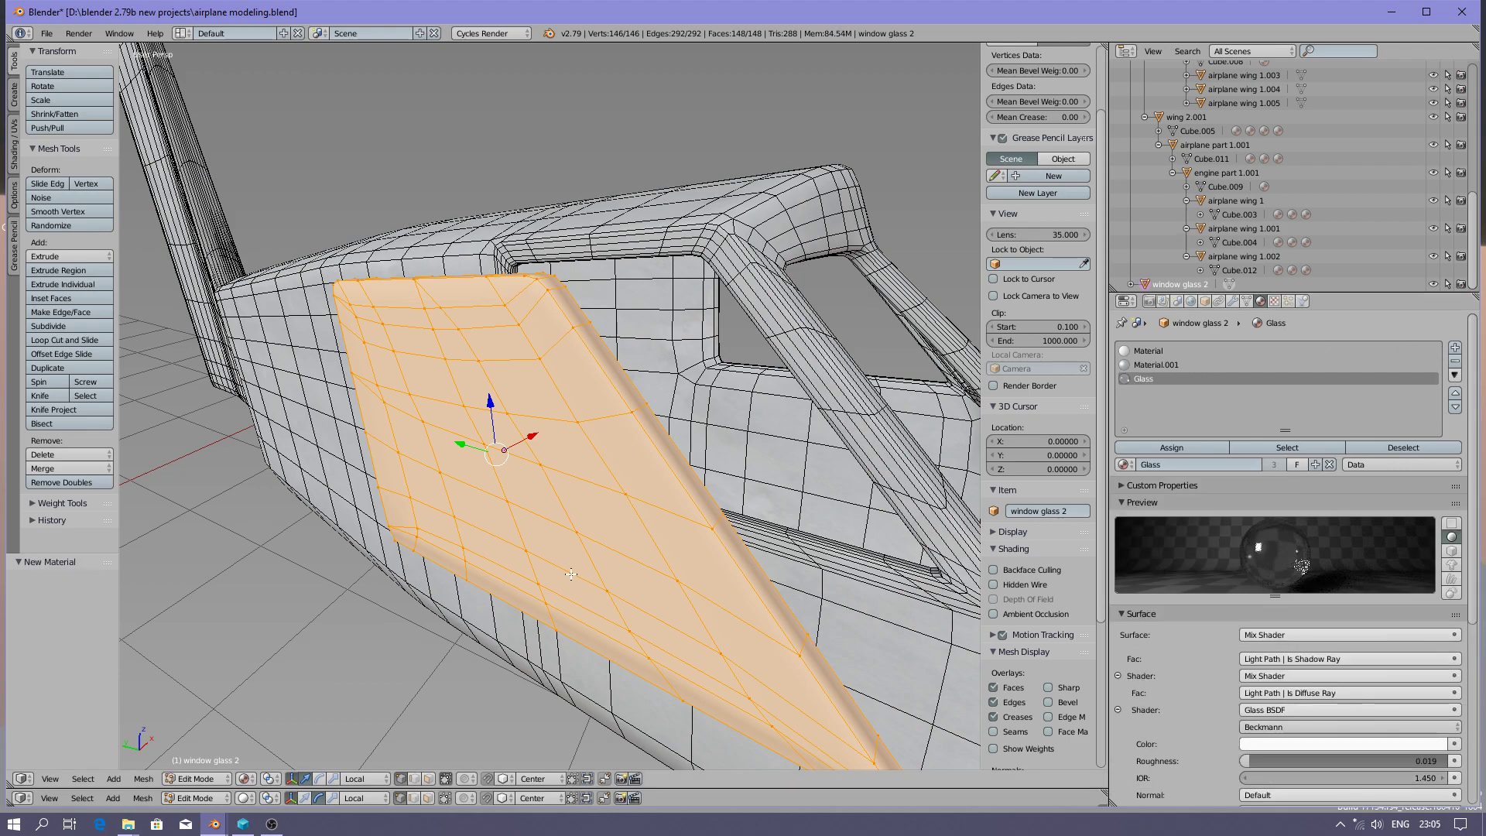
left_click(1172, 448)
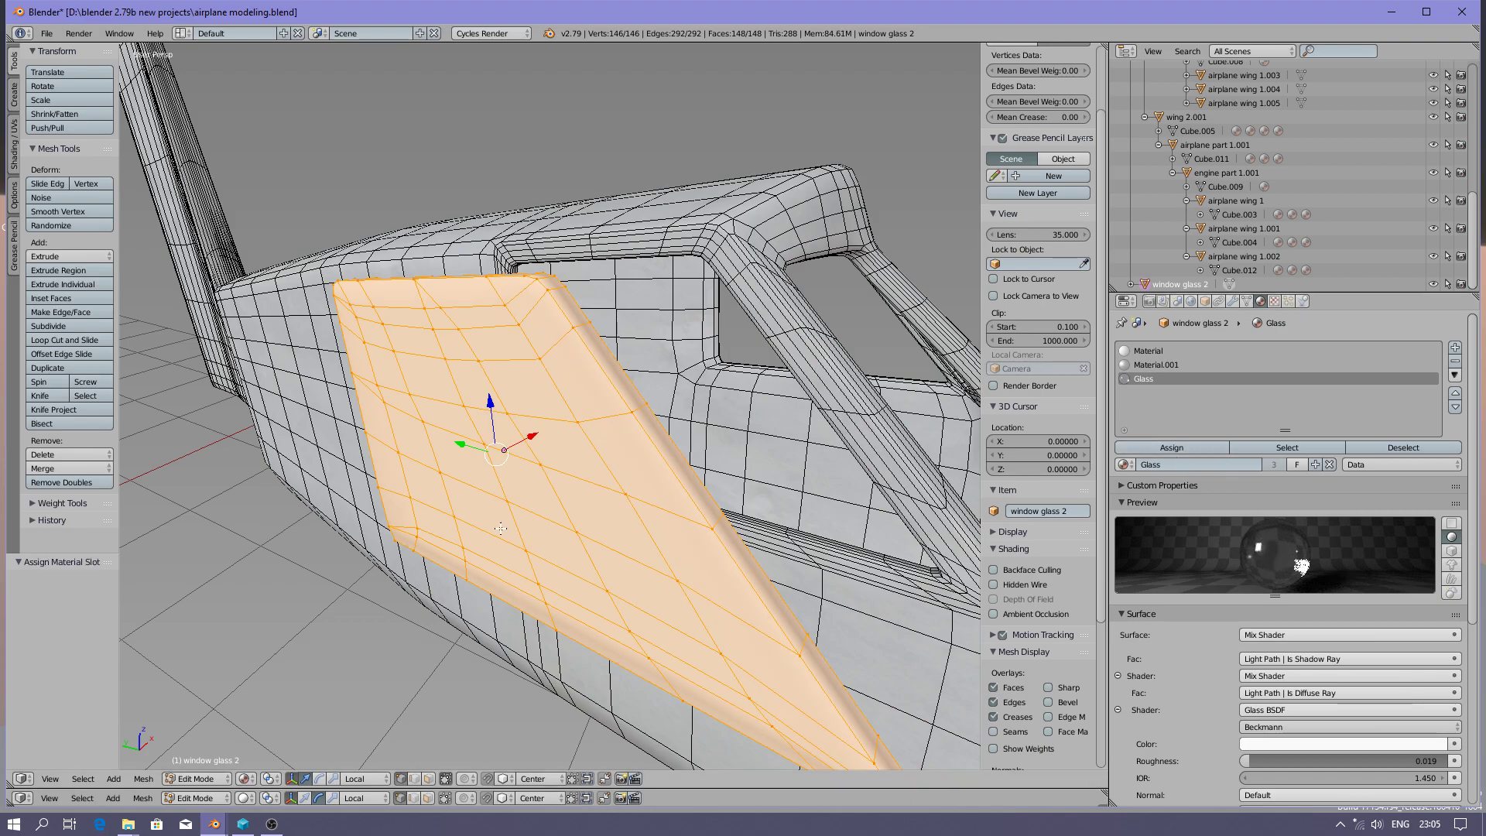
left_click(195, 779)
left_click(197, 766)
- Preview the glass pane beside the fuselage in Rendered shading and return the viewport to Material shading
scroll(633, 492, "down", 5)
scroll(634, 497, "up", 3)
middle_click_drag(636, 499, 531, 511, "shift")
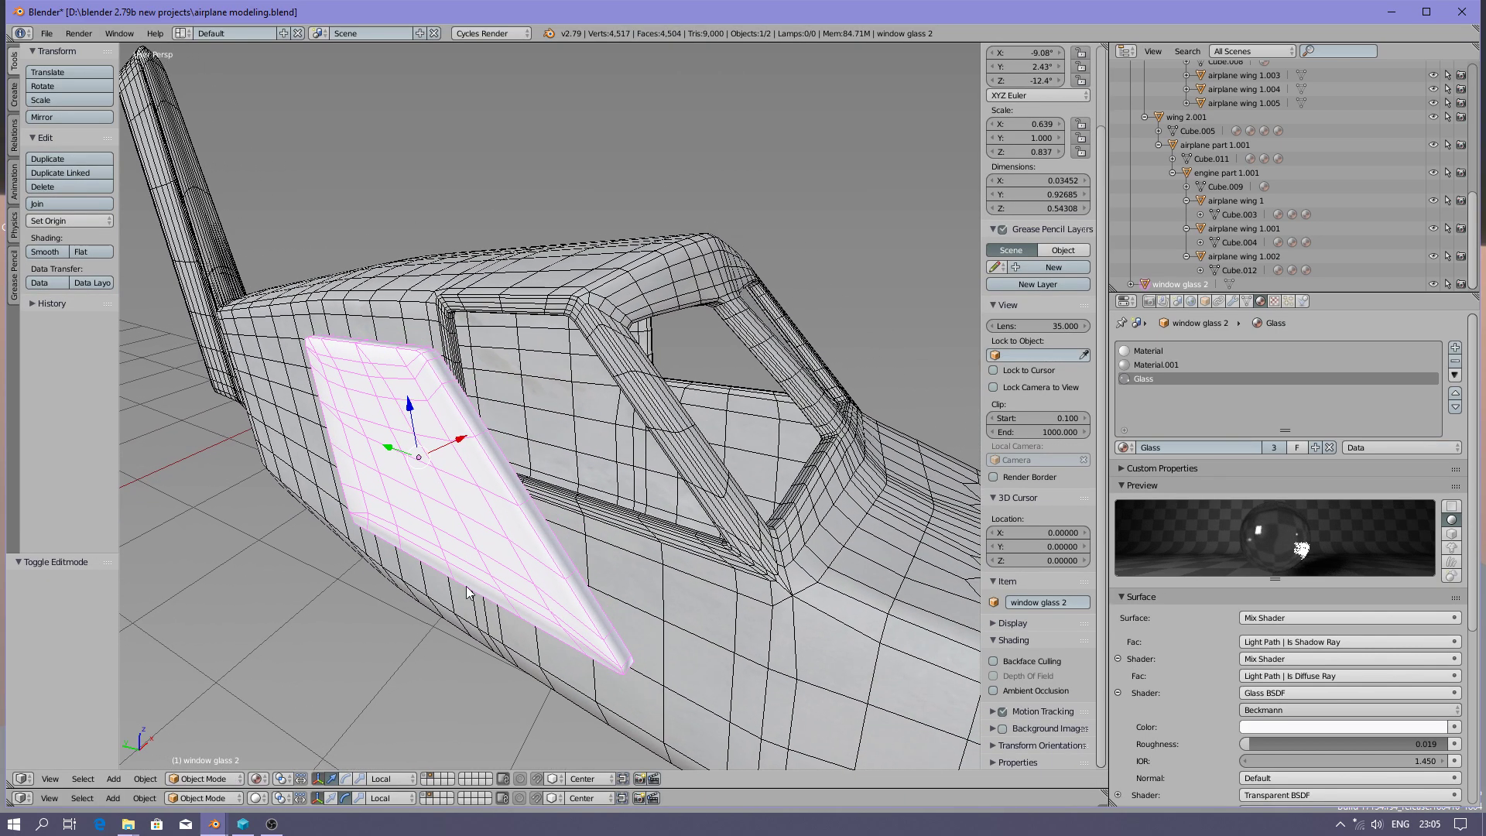
left_click(258, 779)
left_click(288, 691)
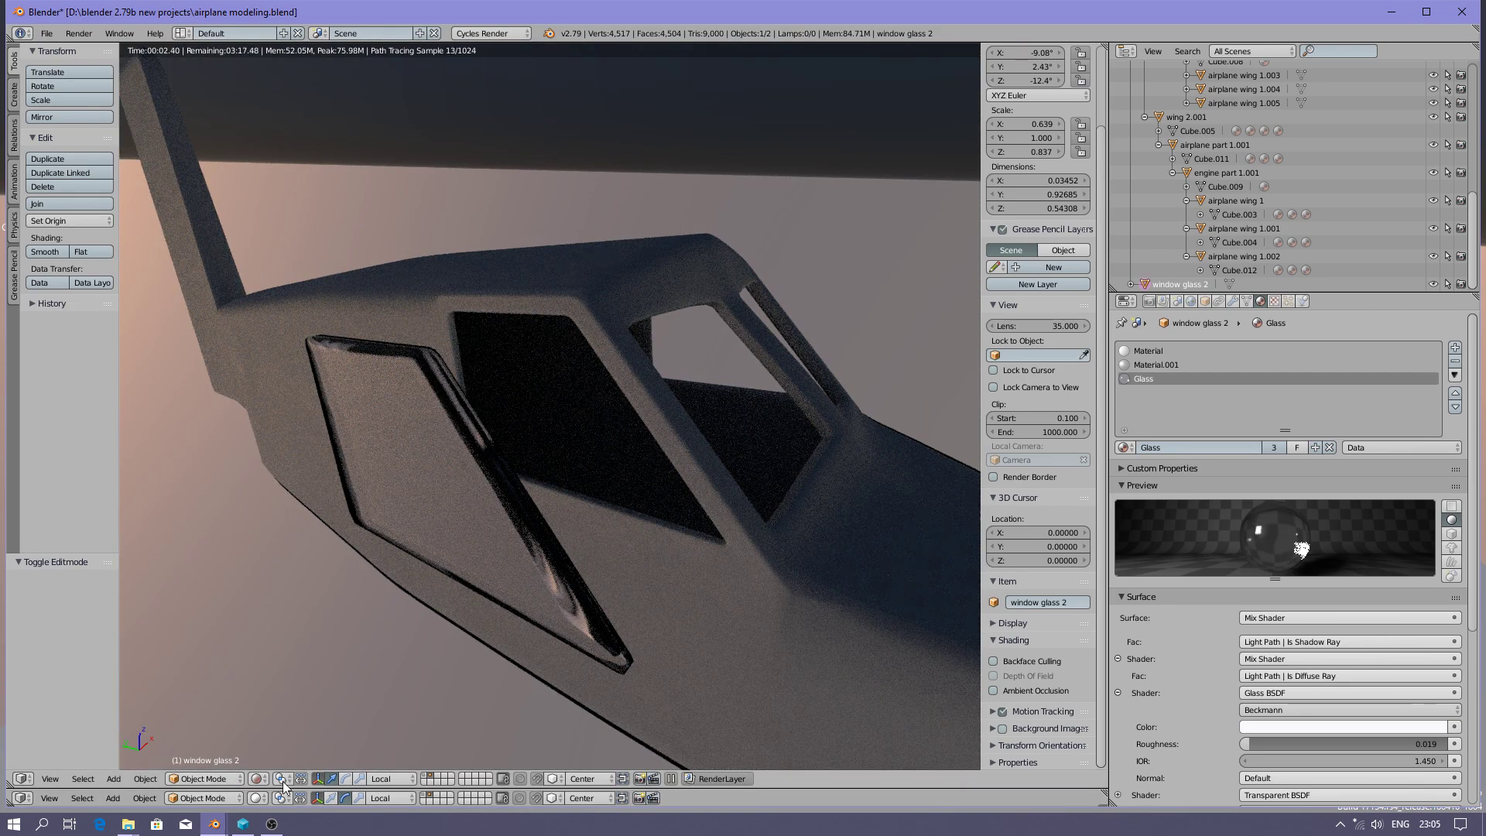
left_click(259, 778)
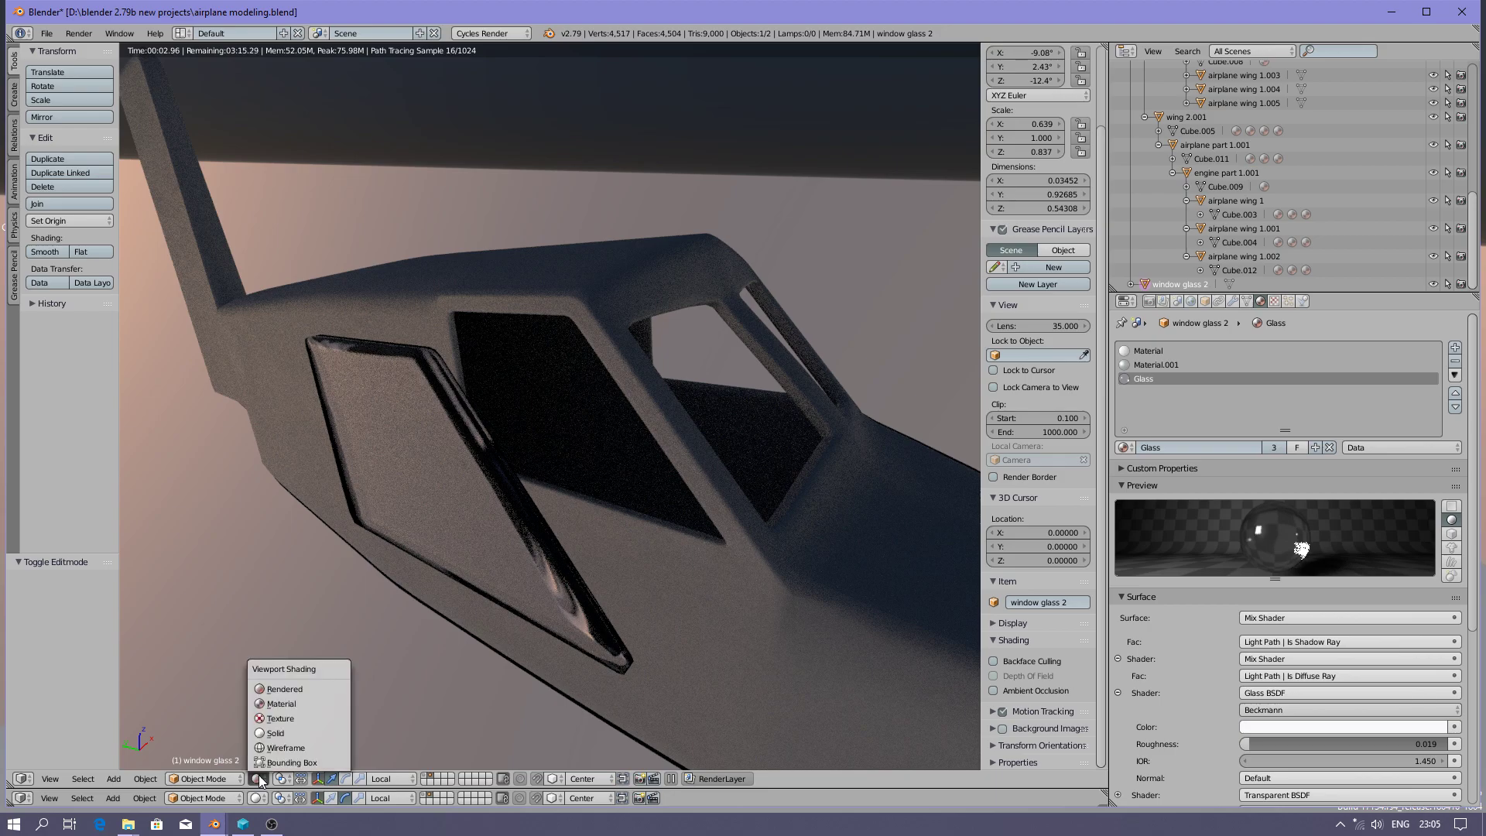
left_click(288, 704)
- Move window glass 2 and the main airplane to the first layer and display that layer
right_click(714, 575)
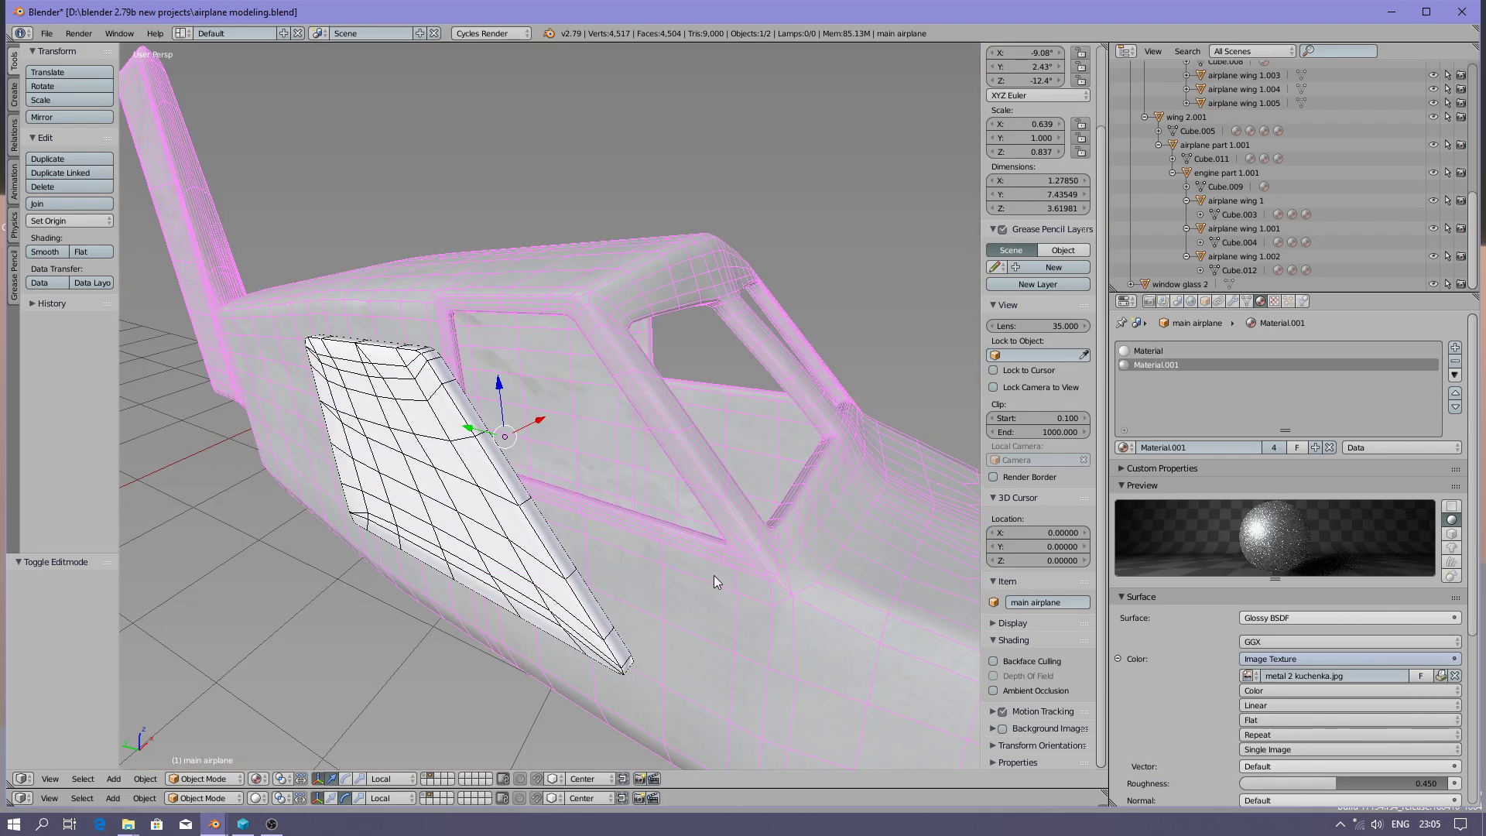
right_click(507, 563)
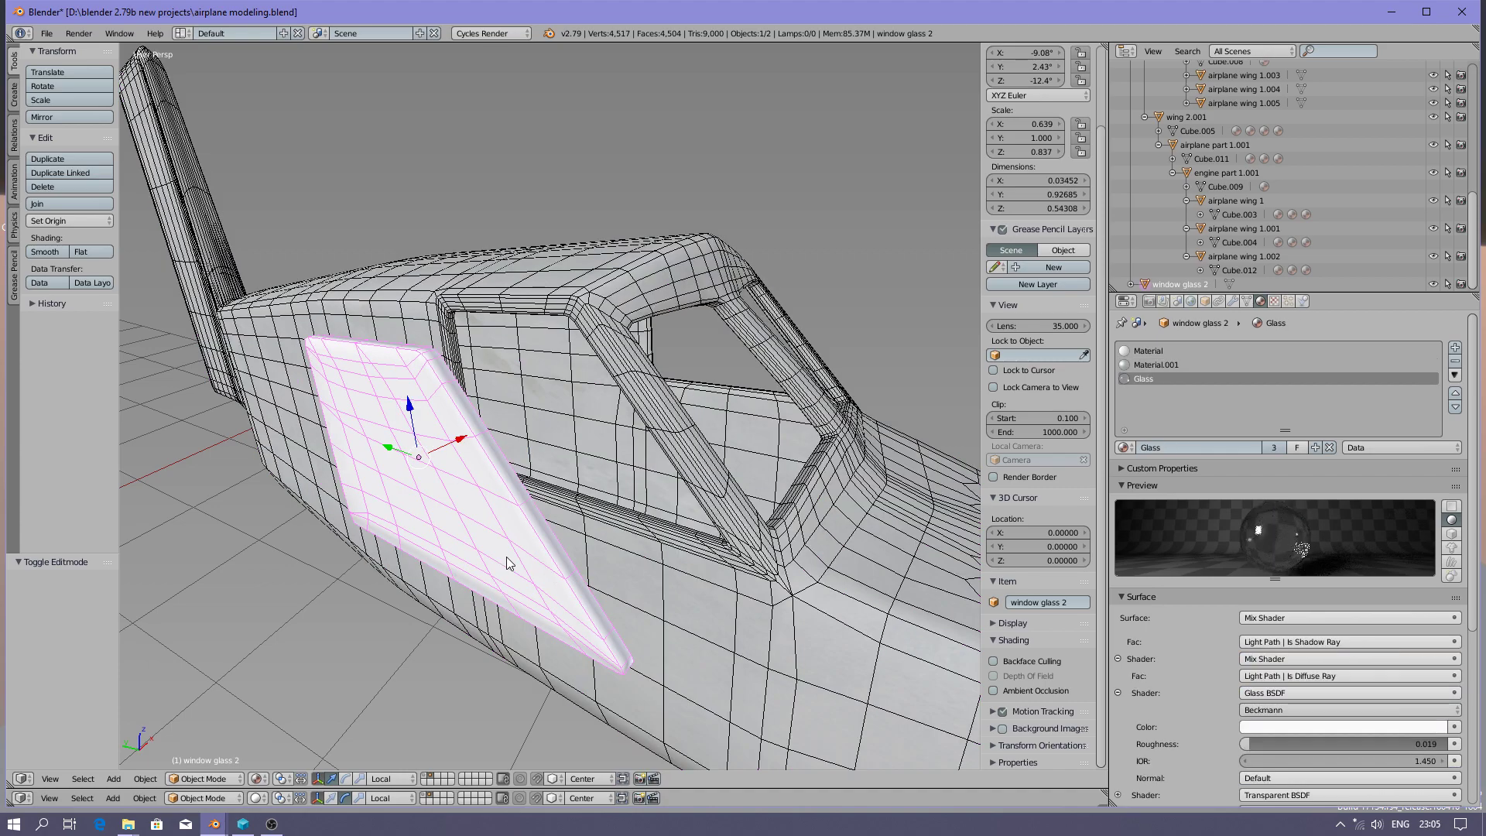
key("m")
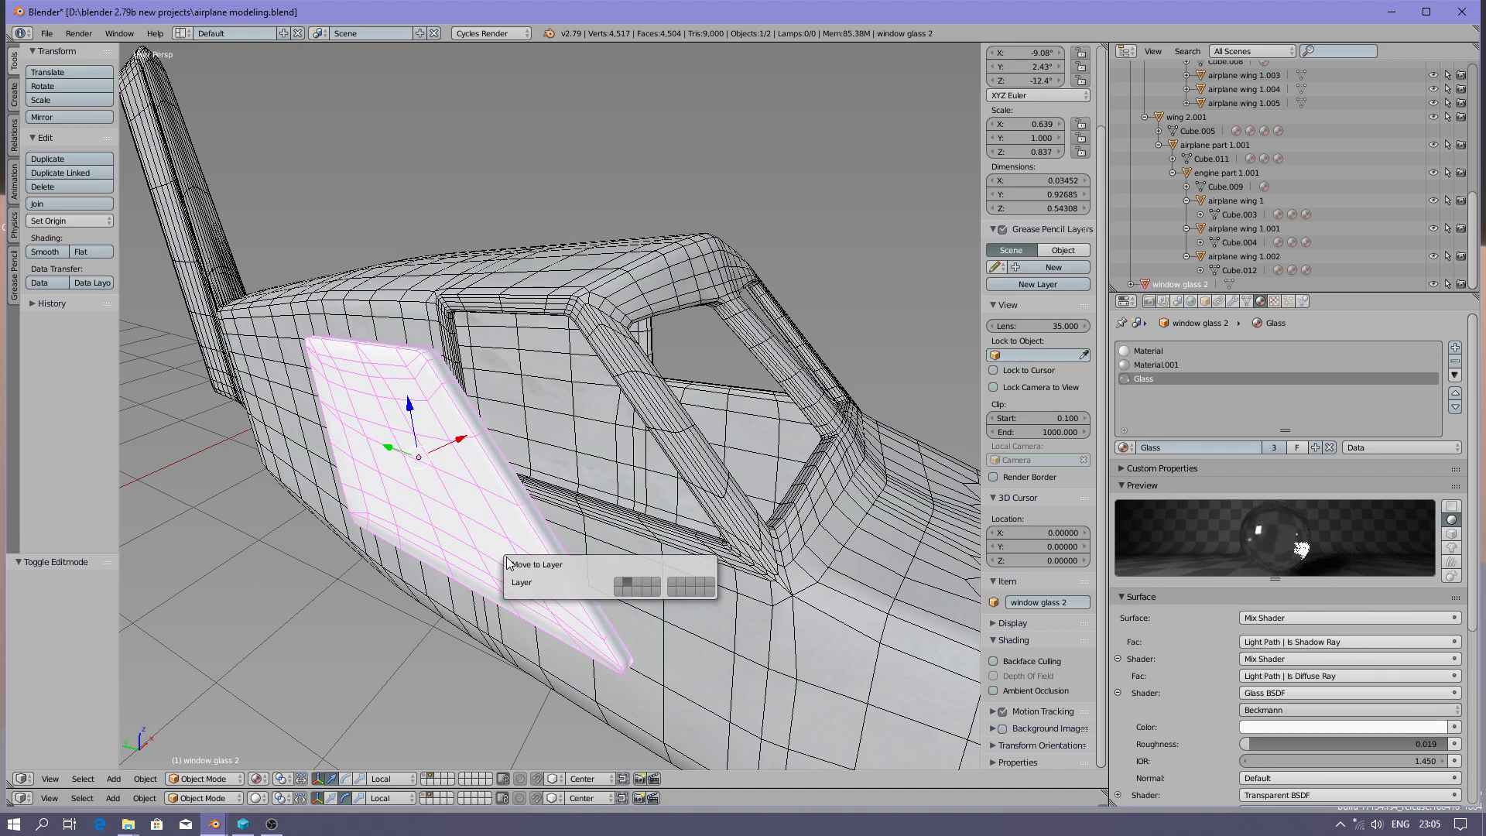
left_click(619, 582)
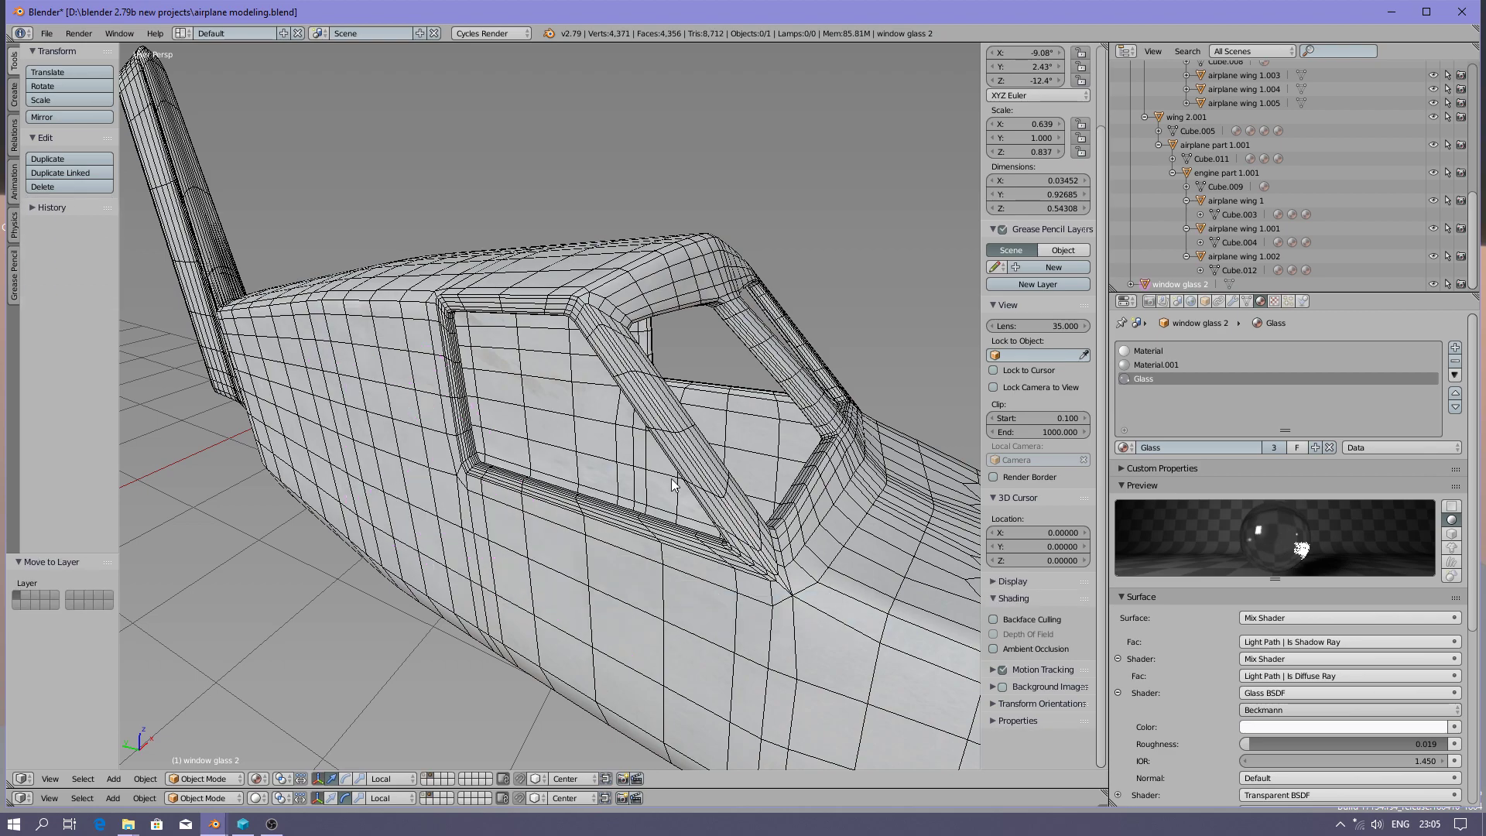
right_click(685, 467)
key("m")
left_click(805, 498)
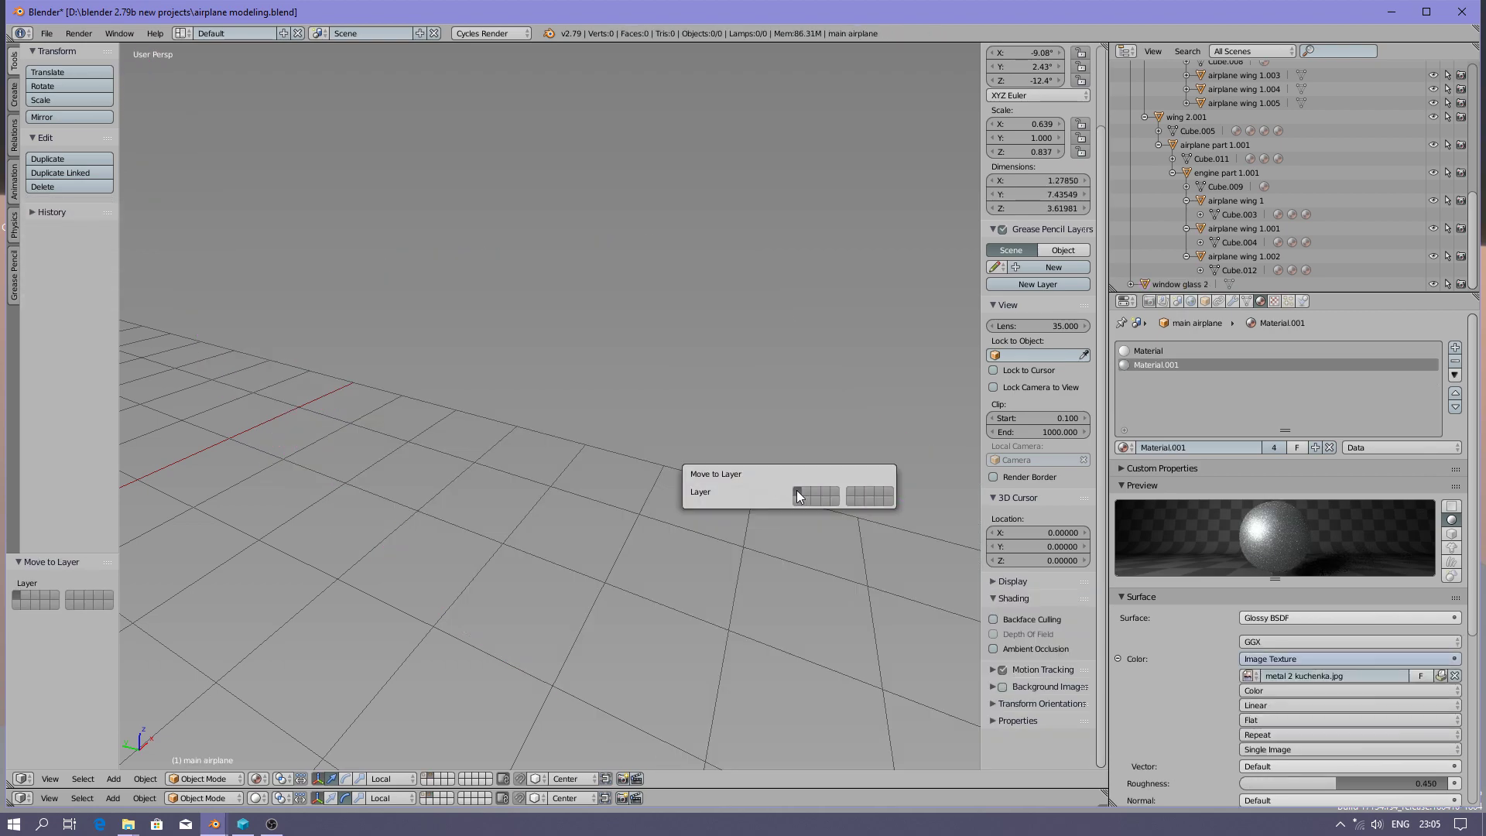
left_click(426, 778)
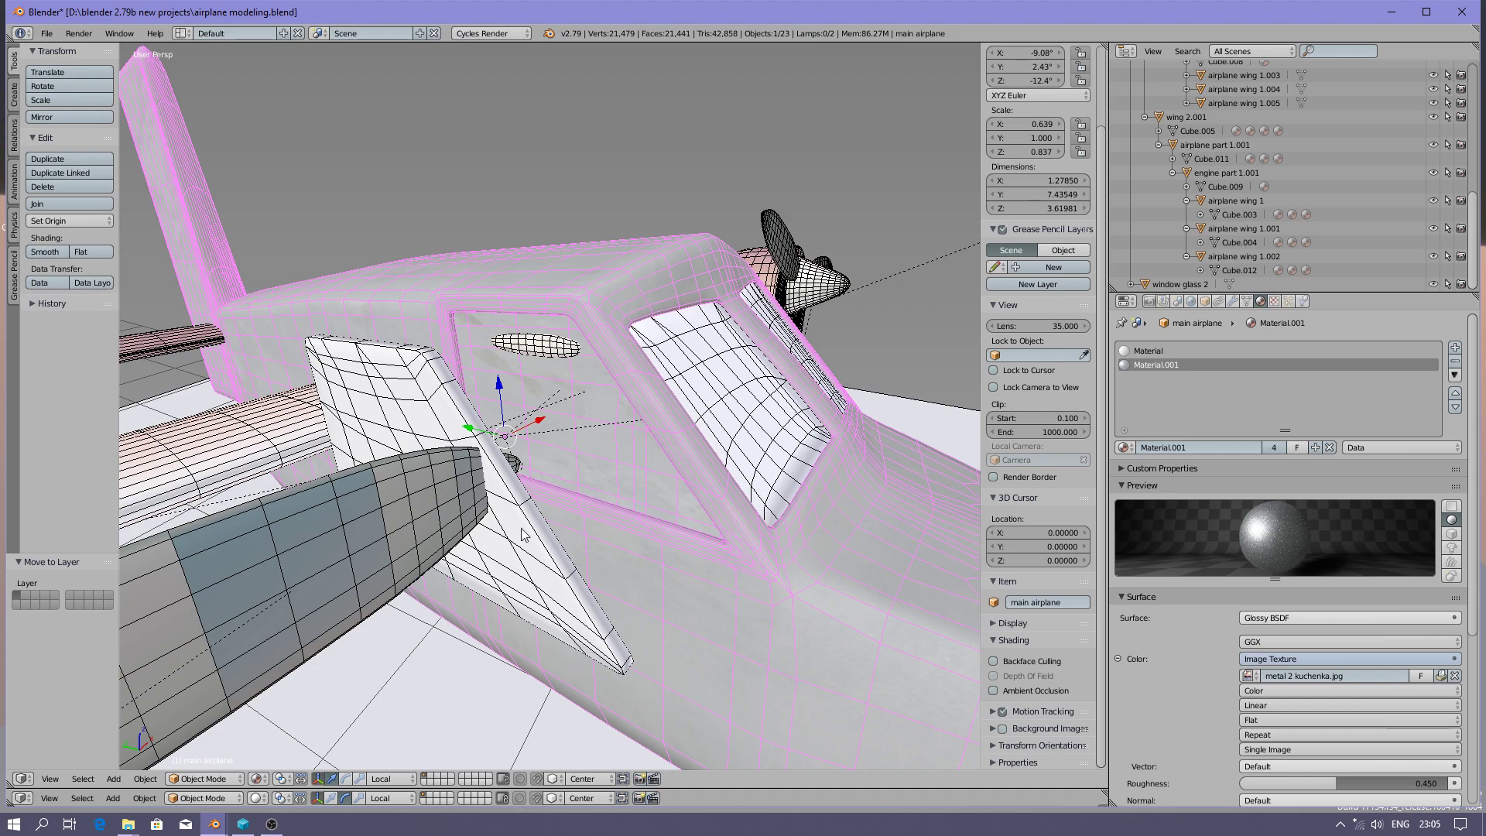
- Move window glass 2 about 0.464 along its local X into the side opening and parent it to main airplane with Keep Transform
right_click(457, 464)
left_click_drag(456, 442, 570, 382)
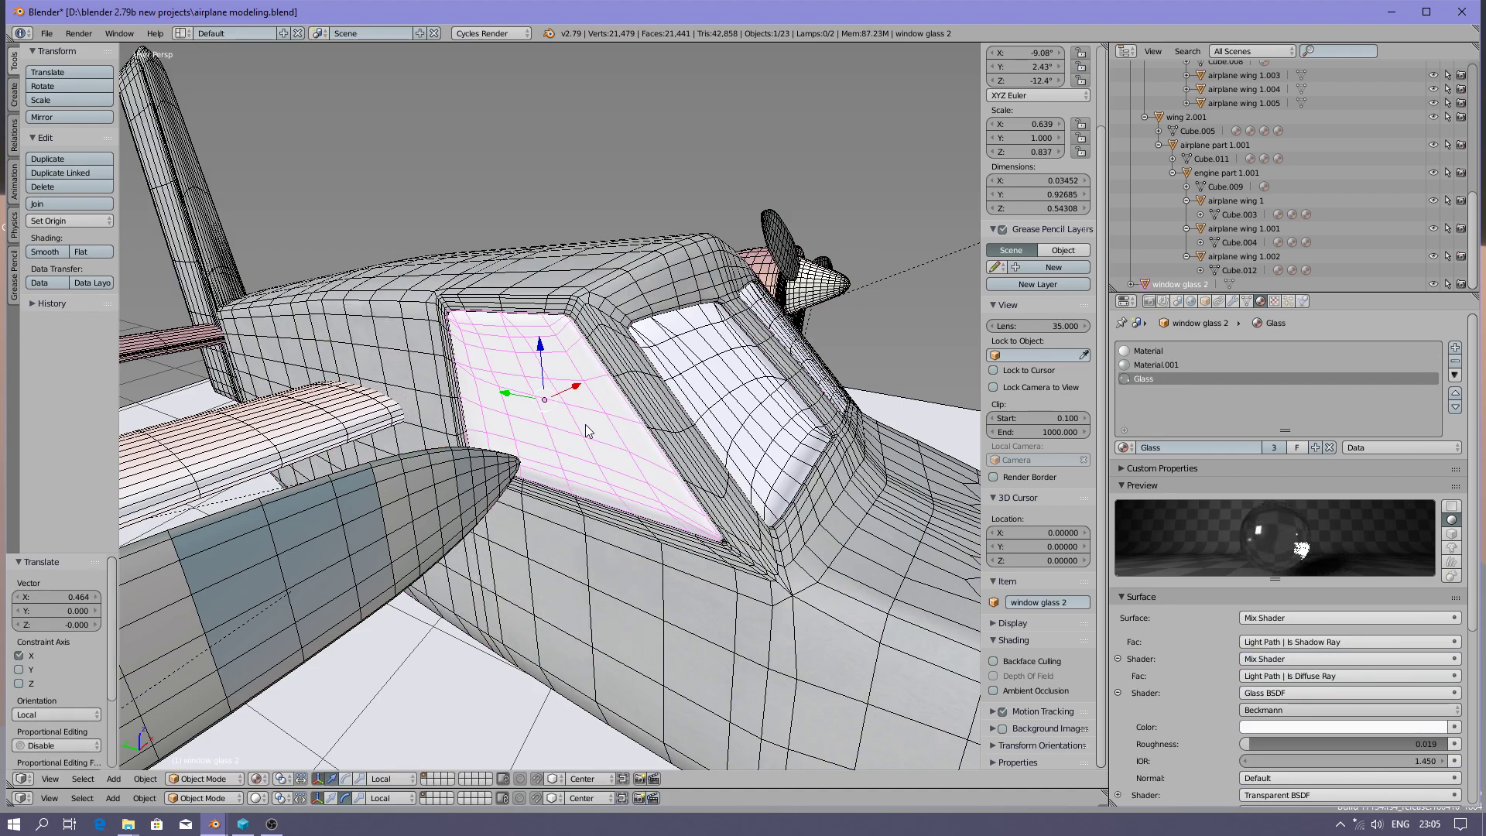
right_click(621, 608, "shift")
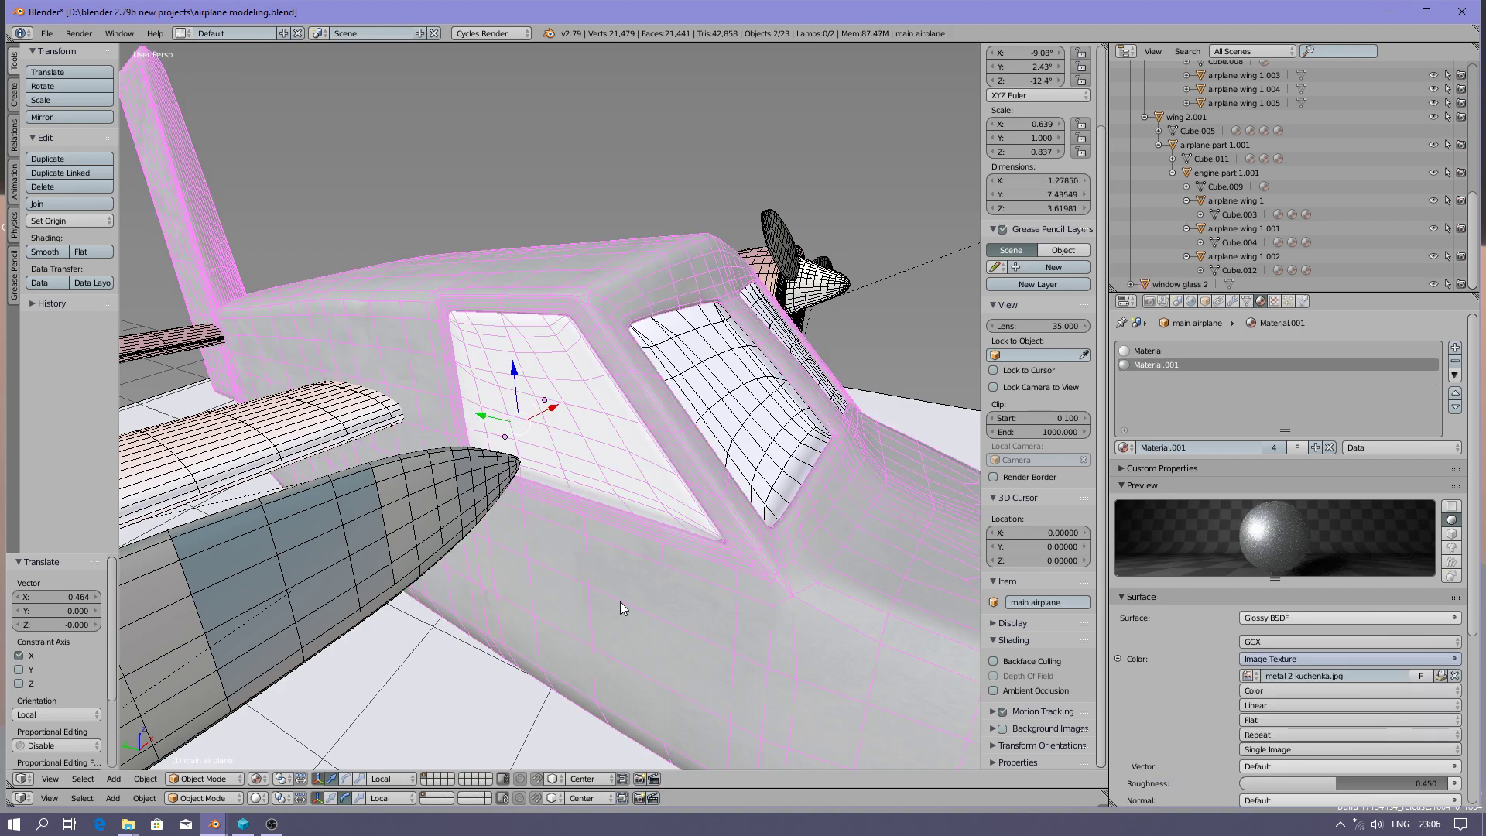
key("ctrl+p")
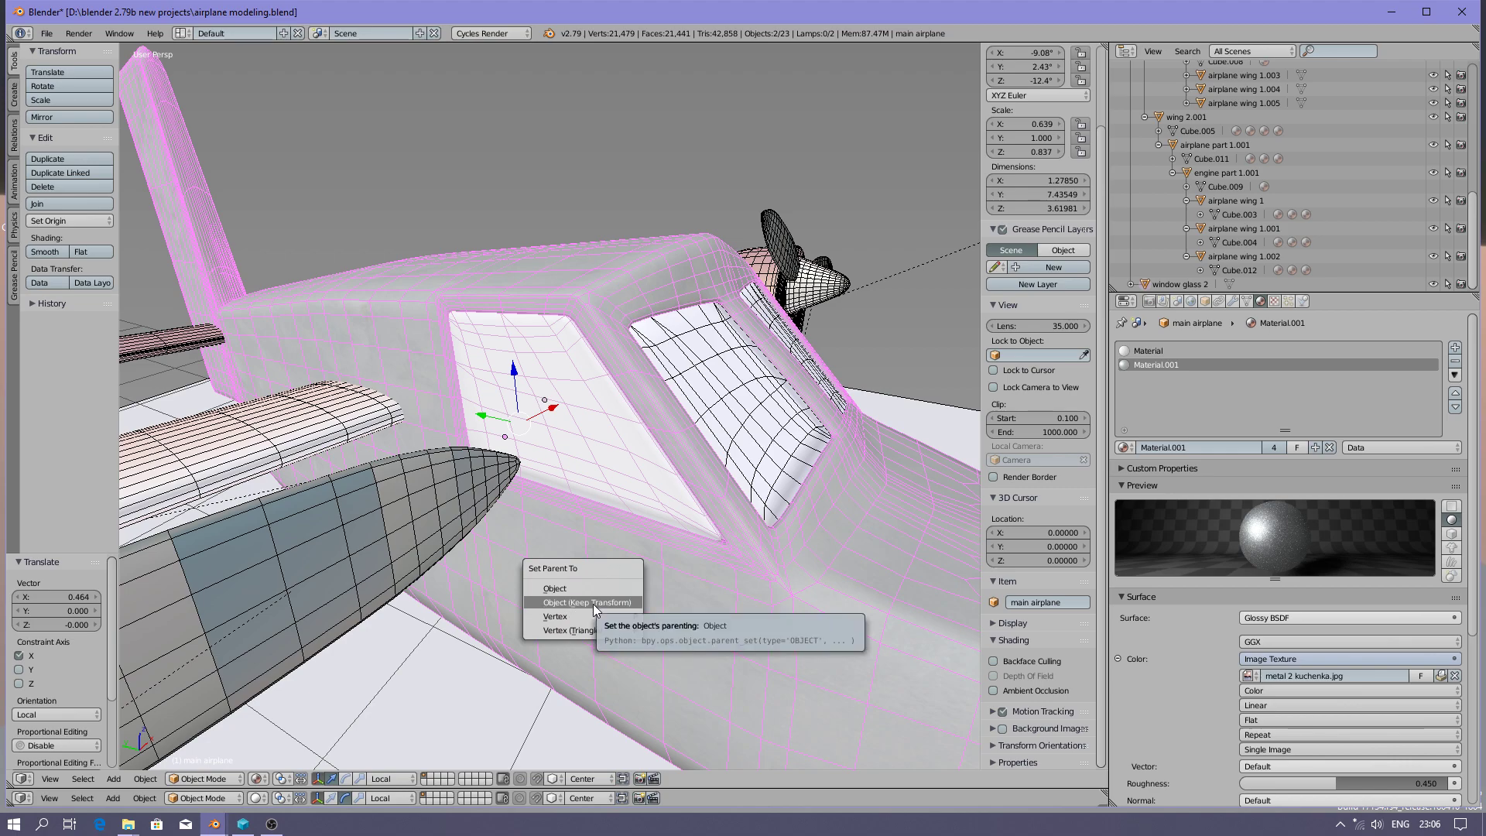
left_click(593, 604)
- Duplicate window glass 2 in place and move the copy about 1.484 along its local X to the fuselage's opposite side
right_click(591, 446)
middle_click_drag(627, 506, 578, 497)
scroll(600, 503, "down", 5)
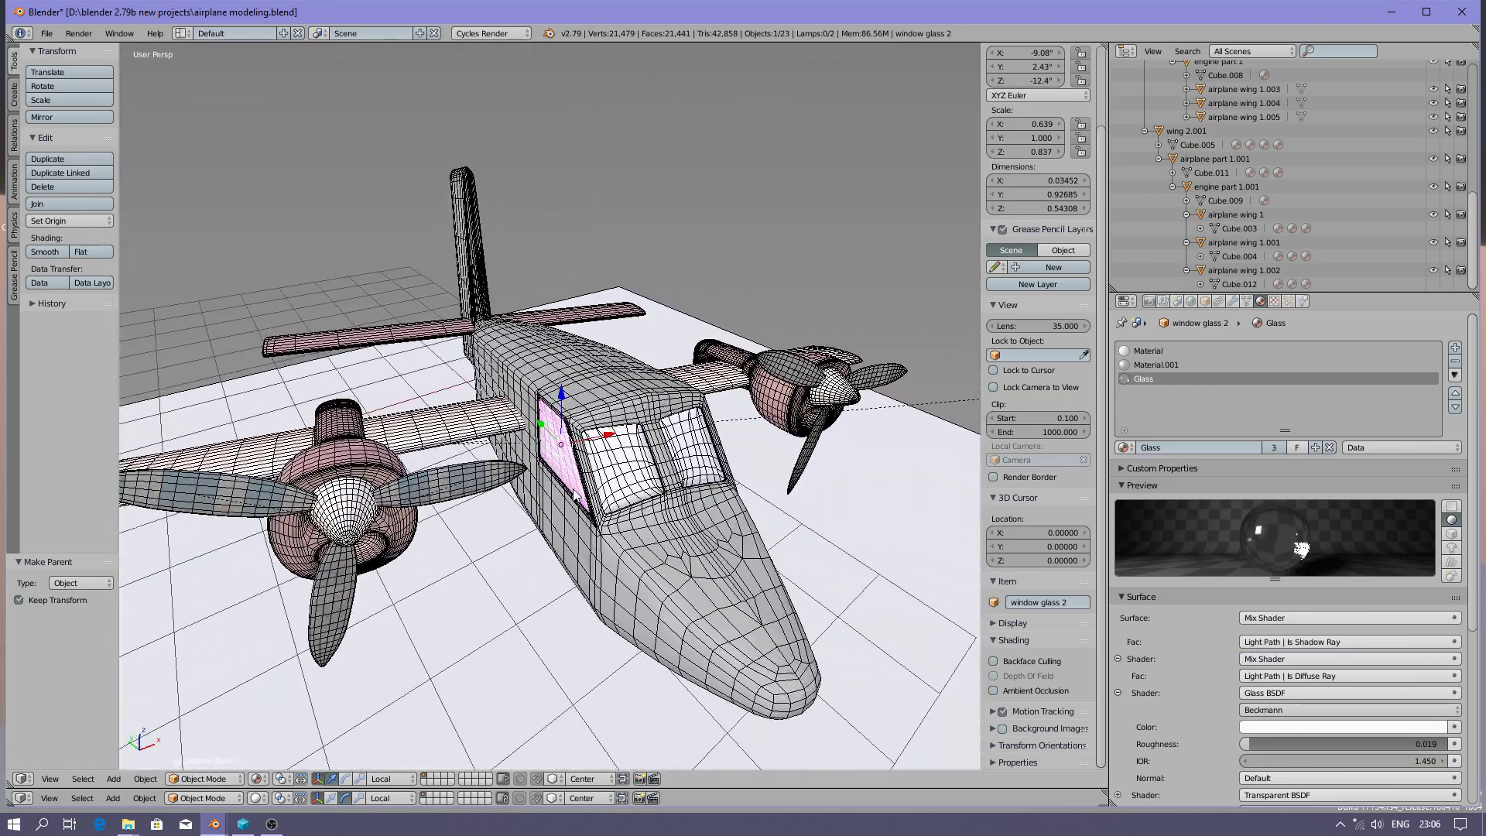
key("shift+d")
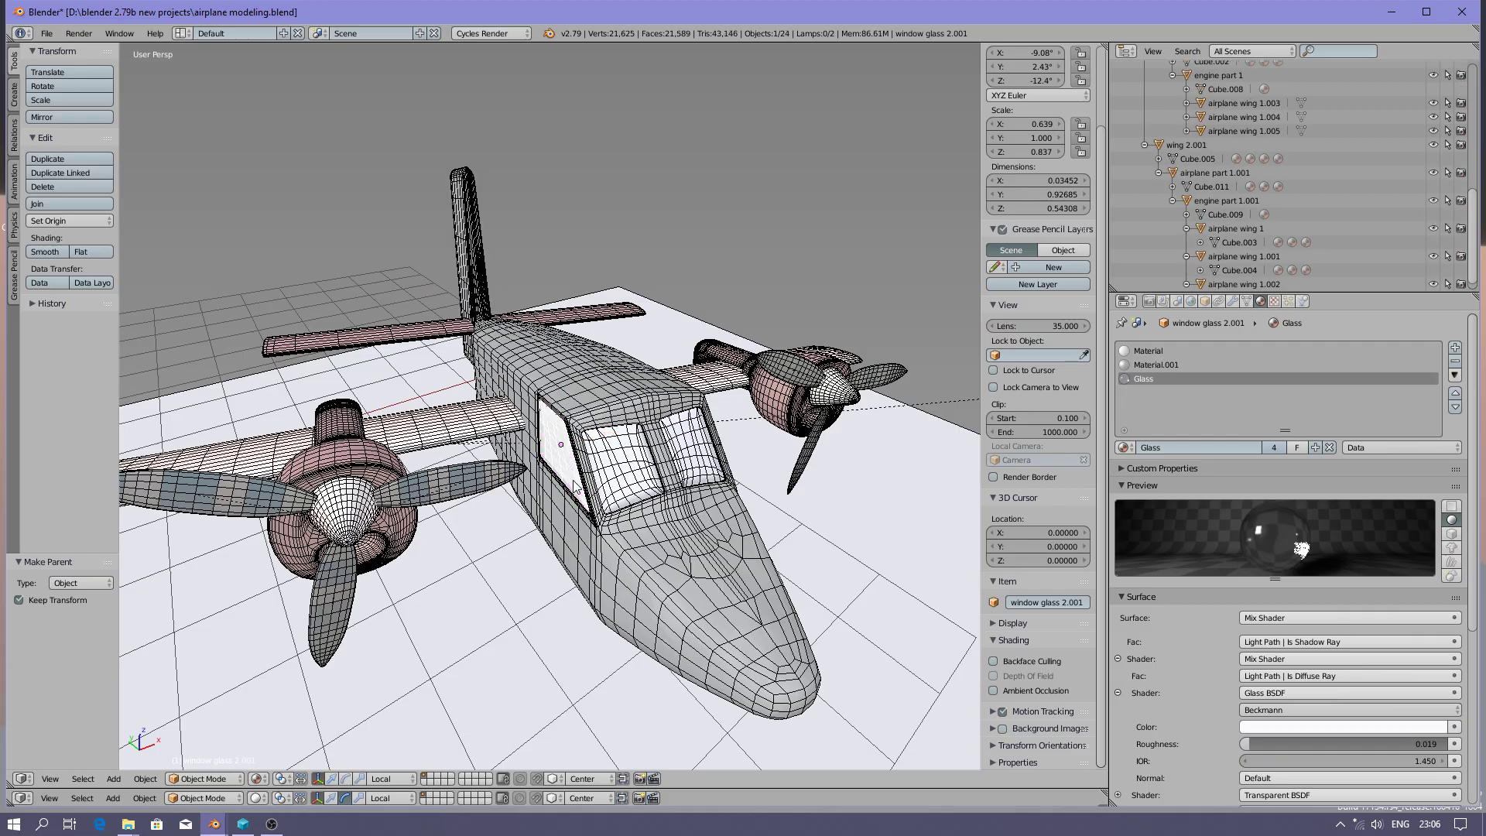
right_click(575, 484)
key("g")
key("x")
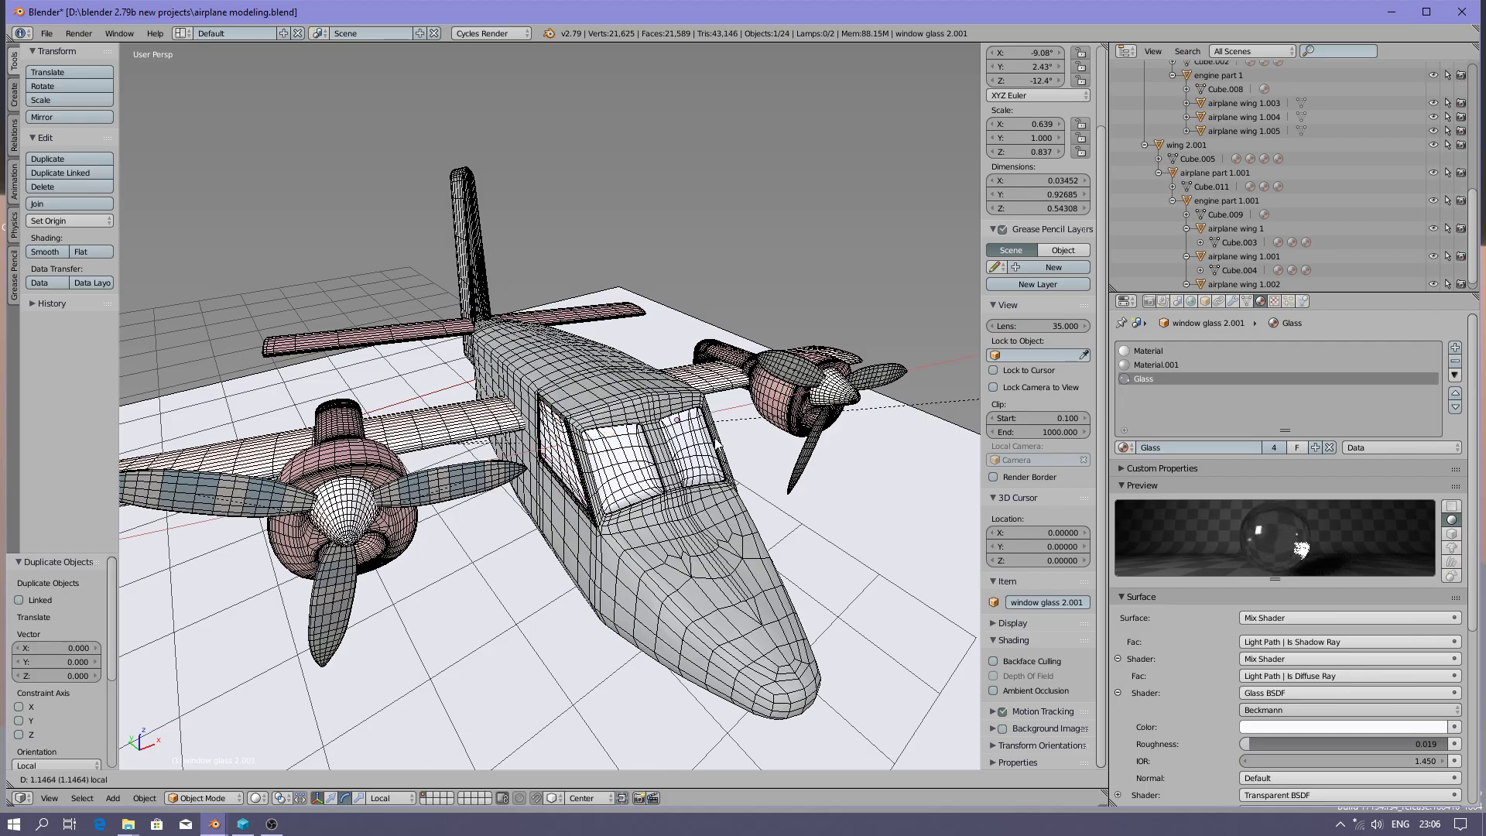
left_click(717, 480)
middle_click_drag(716, 480, 573, 565)
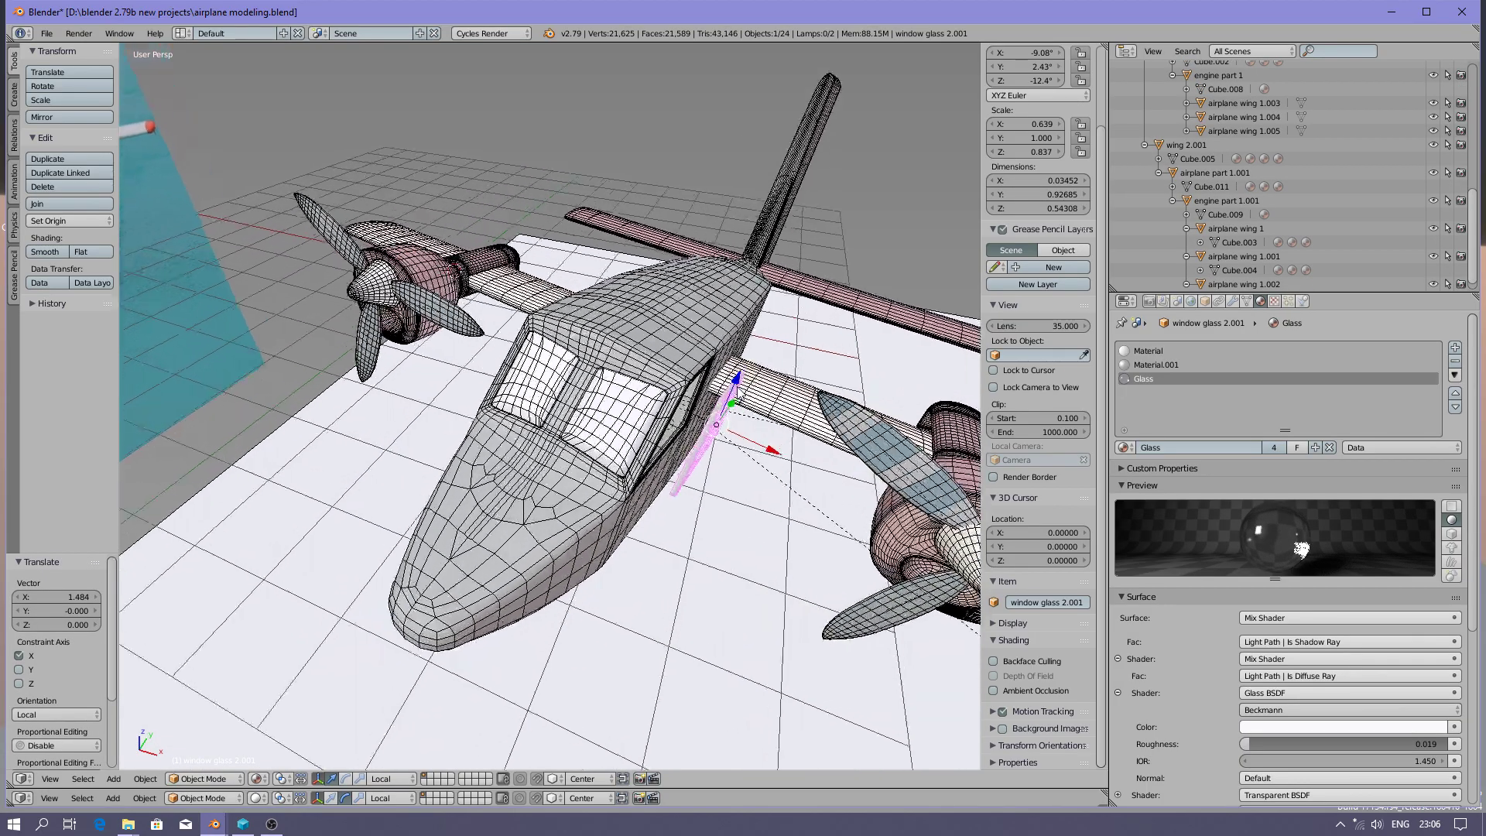
scroll(573, 565, "up", 3)
middle_click_drag(464, 186, 391, 62)
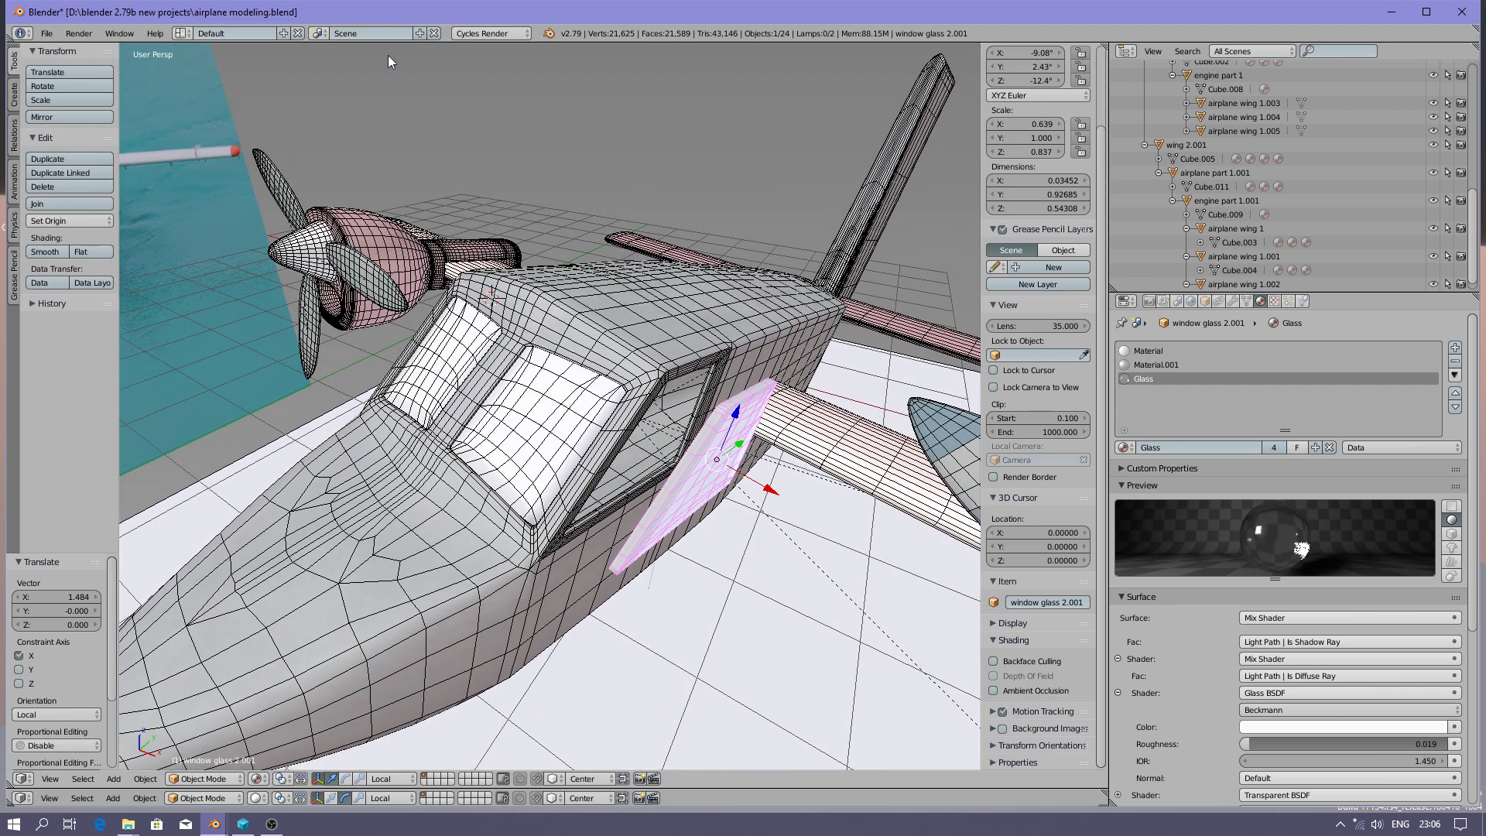
- Check the interaction preset on the splash screen and close it
left_click(551, 35)
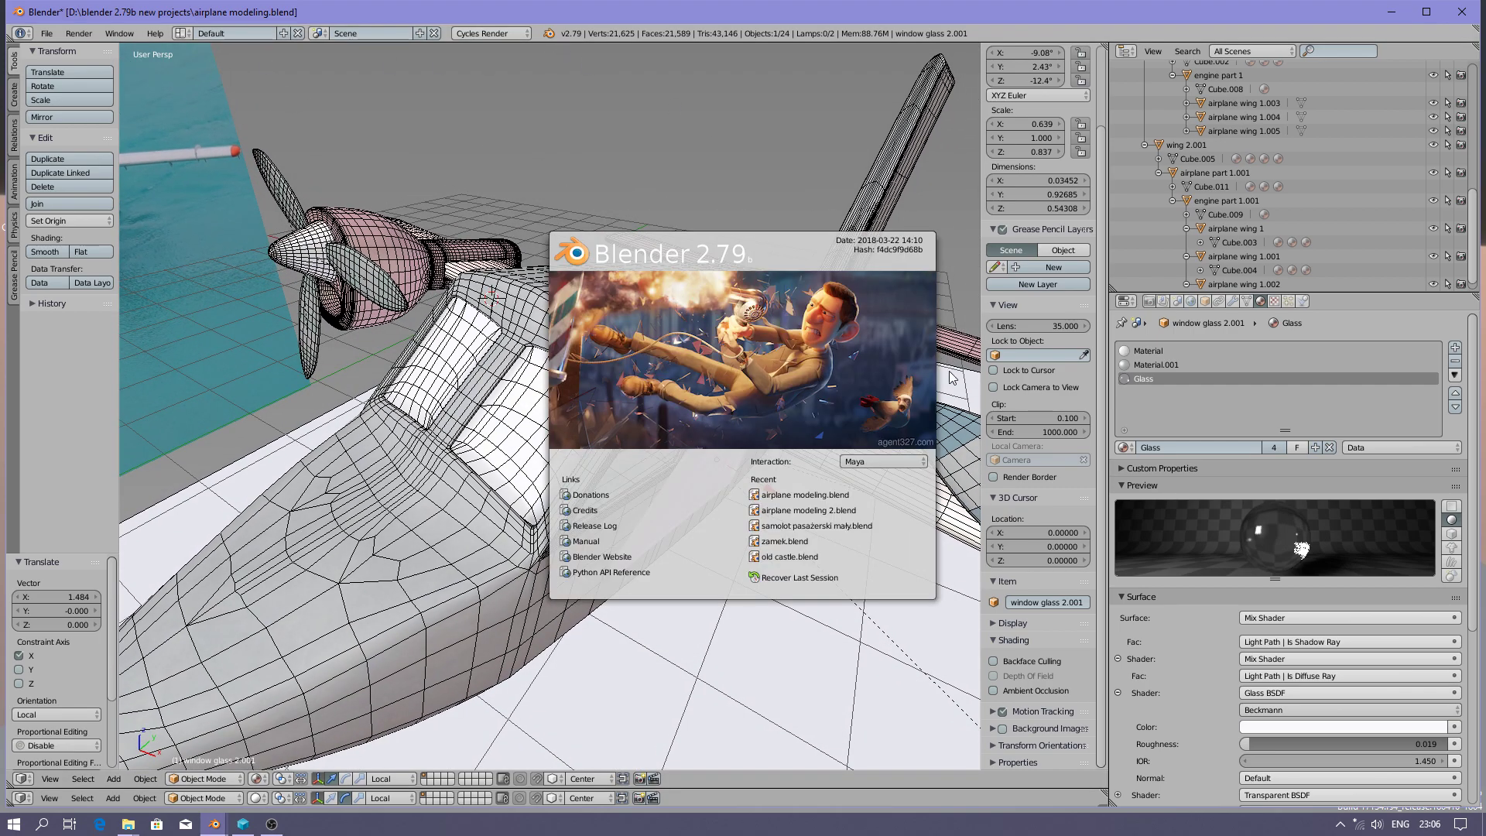
left_click(872, 463)
left_click(839, 398)
- Clear the copied side window's parent with Clear and Keep Transformation and move the pane along its local X into the opening
mouse_move(777, 504)
left_mouse_down("alt")
mouse_move(704, 451)
mouse_move(766, 508)
left_mouse_up("alt")
scroll(708, 461, "up", 2)
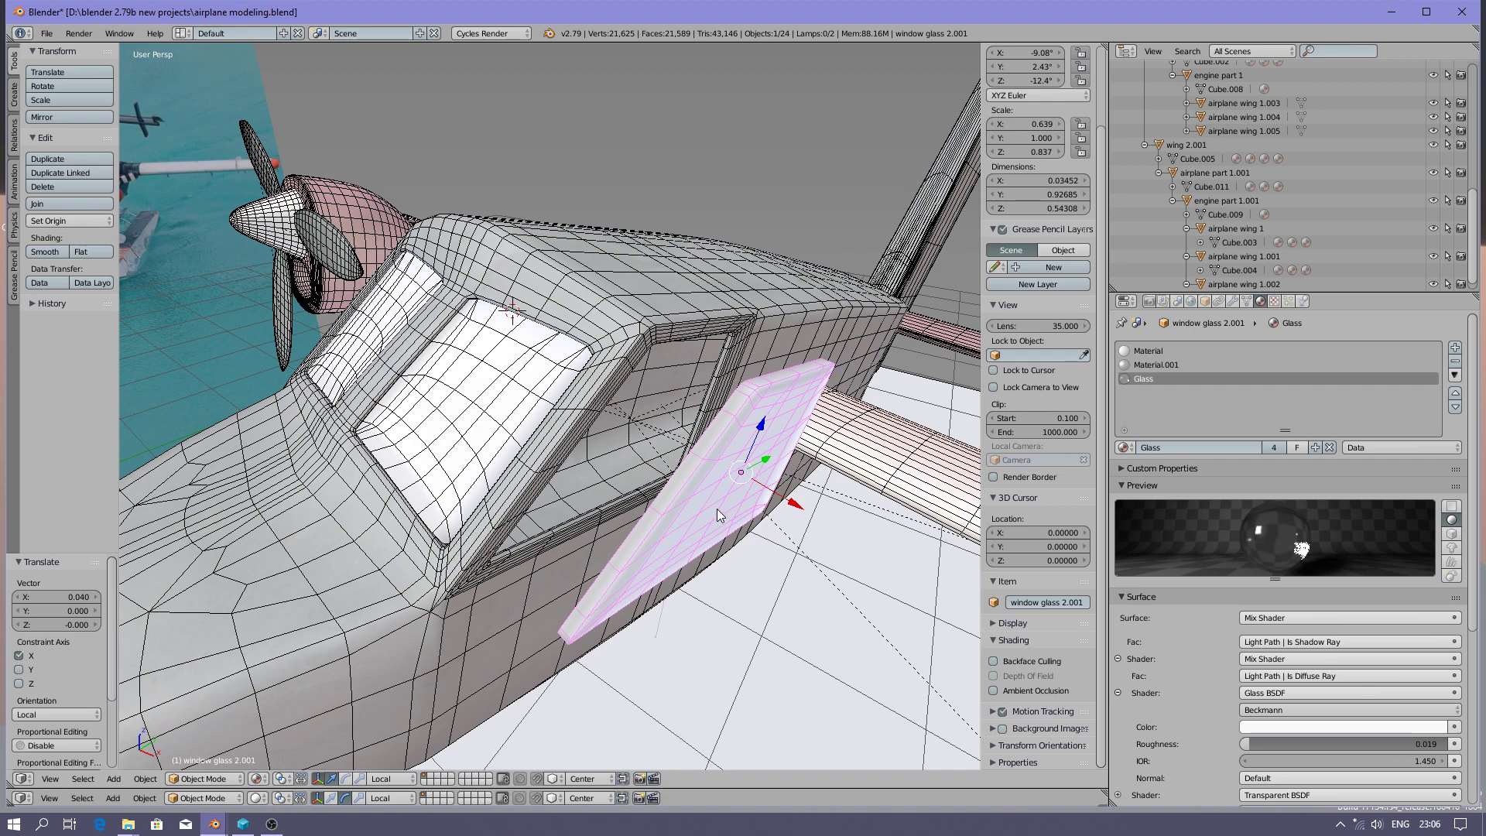
key("alt+p")
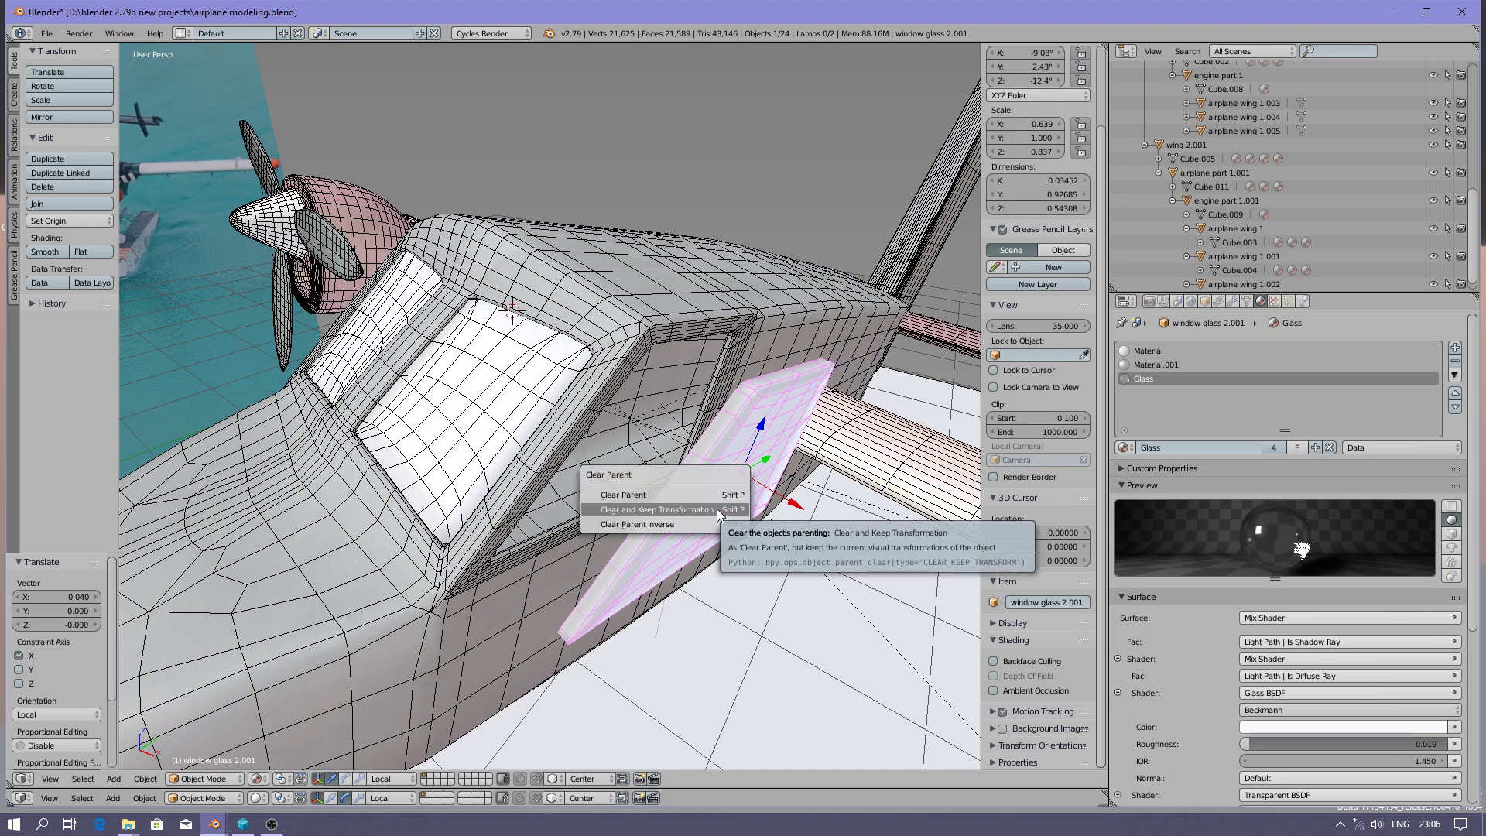
left_click(650, 514)
left_click_drag(783, 496, 694, 446)
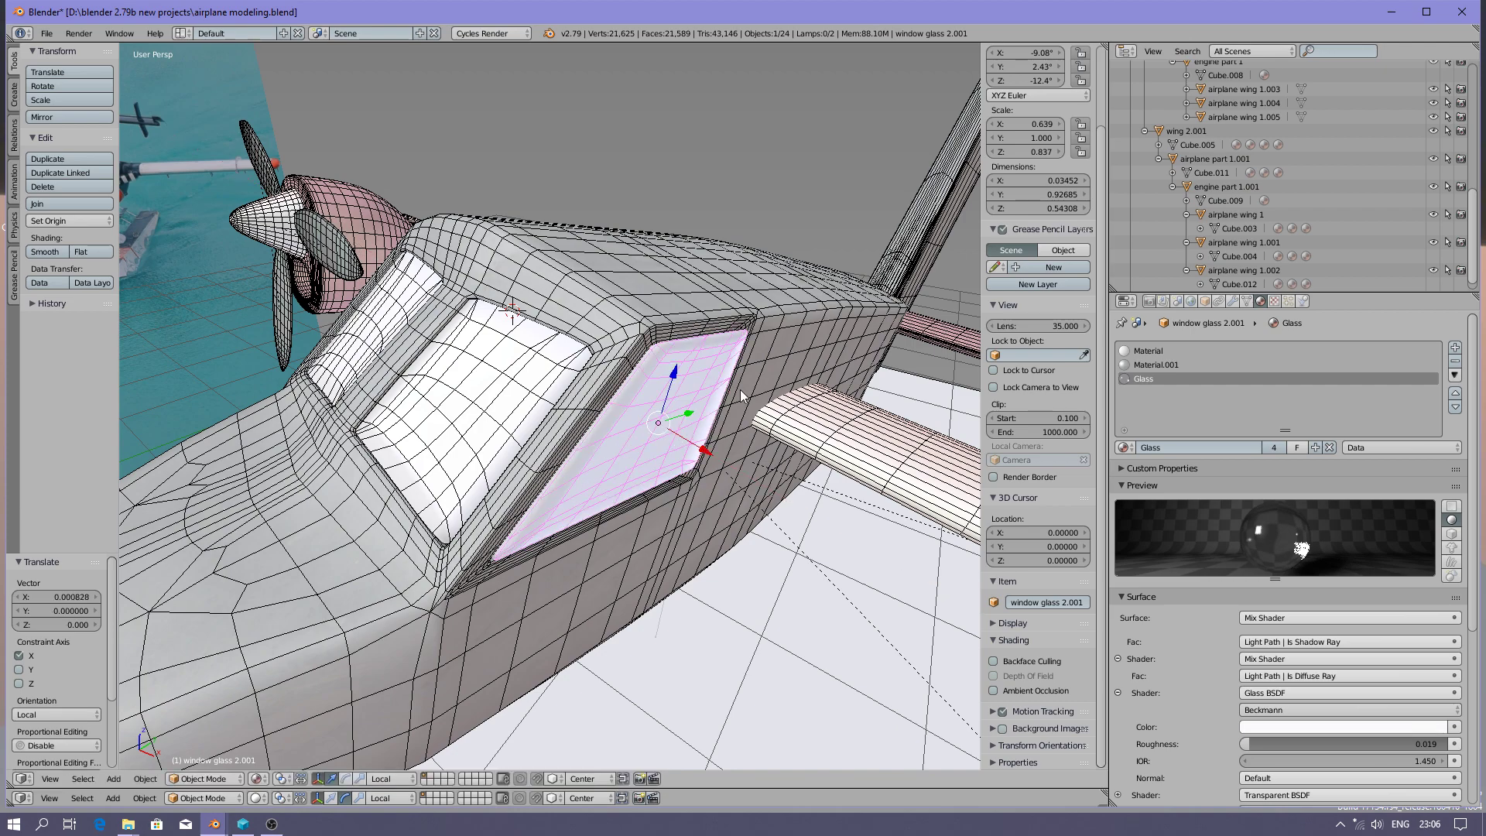
- Parent window glass 2.001 to main airplane with Keep Transform and nudge the pane about -0.007 along its local X
right_click(627, 298, "shift")
key("ctrl+p")
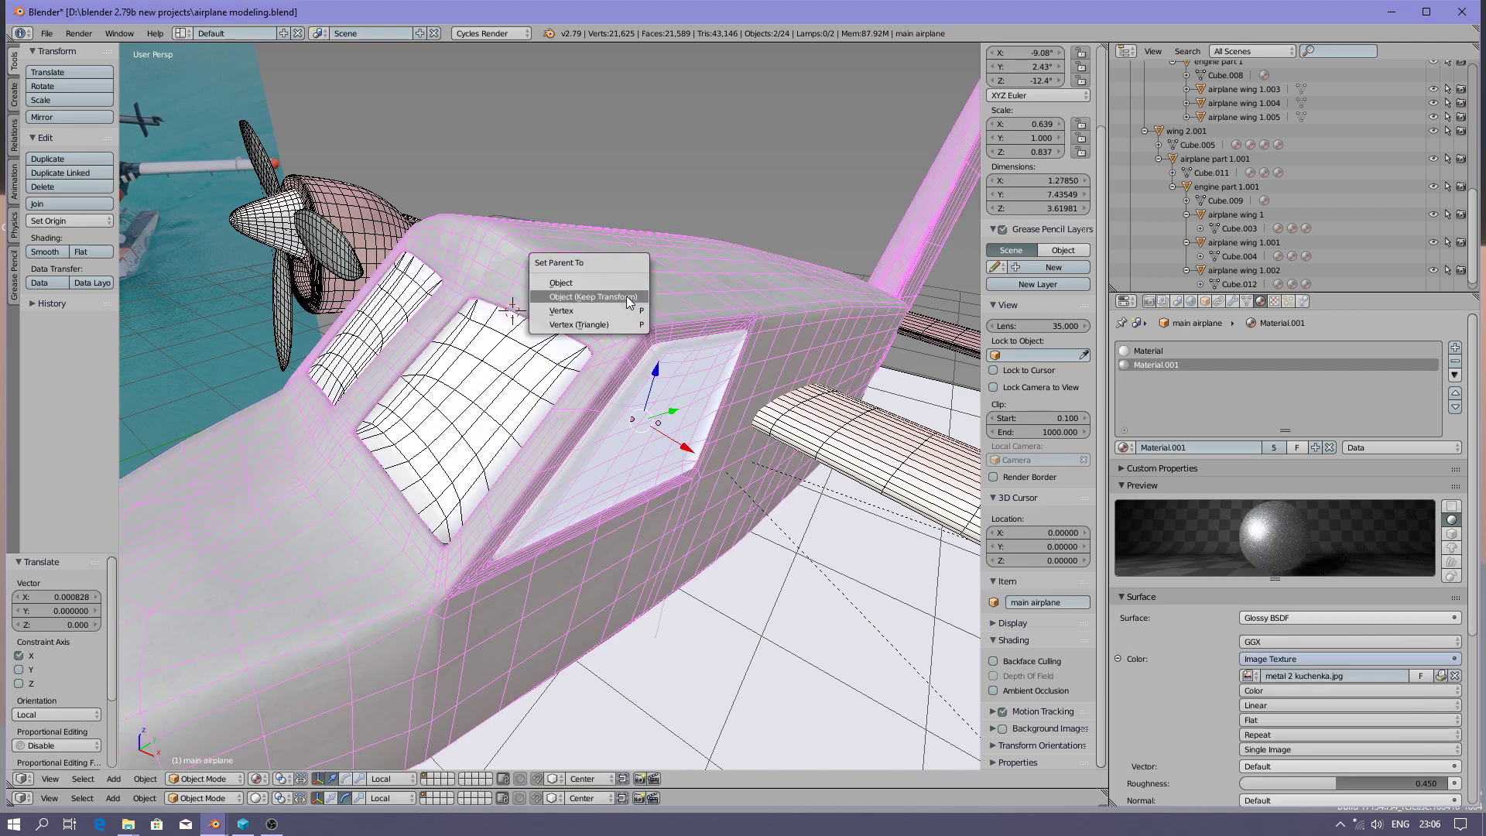
left_click(625, 296)
right_click(689, 421)
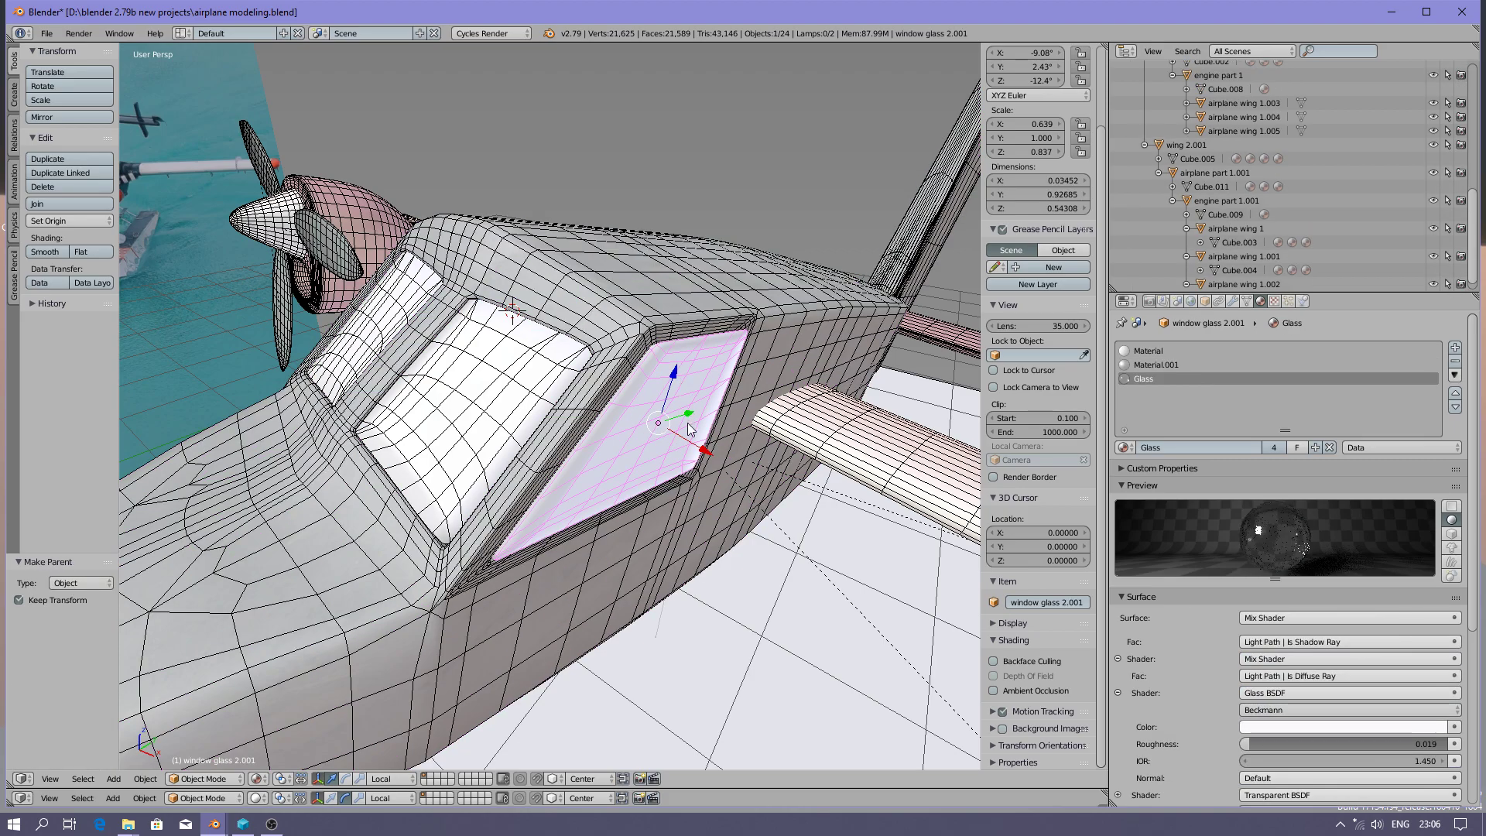
left_click_drag(680, 435, 676, 433)
- Rotate the main airplane about 8.54° around its local X axis
right_click(659, 292)
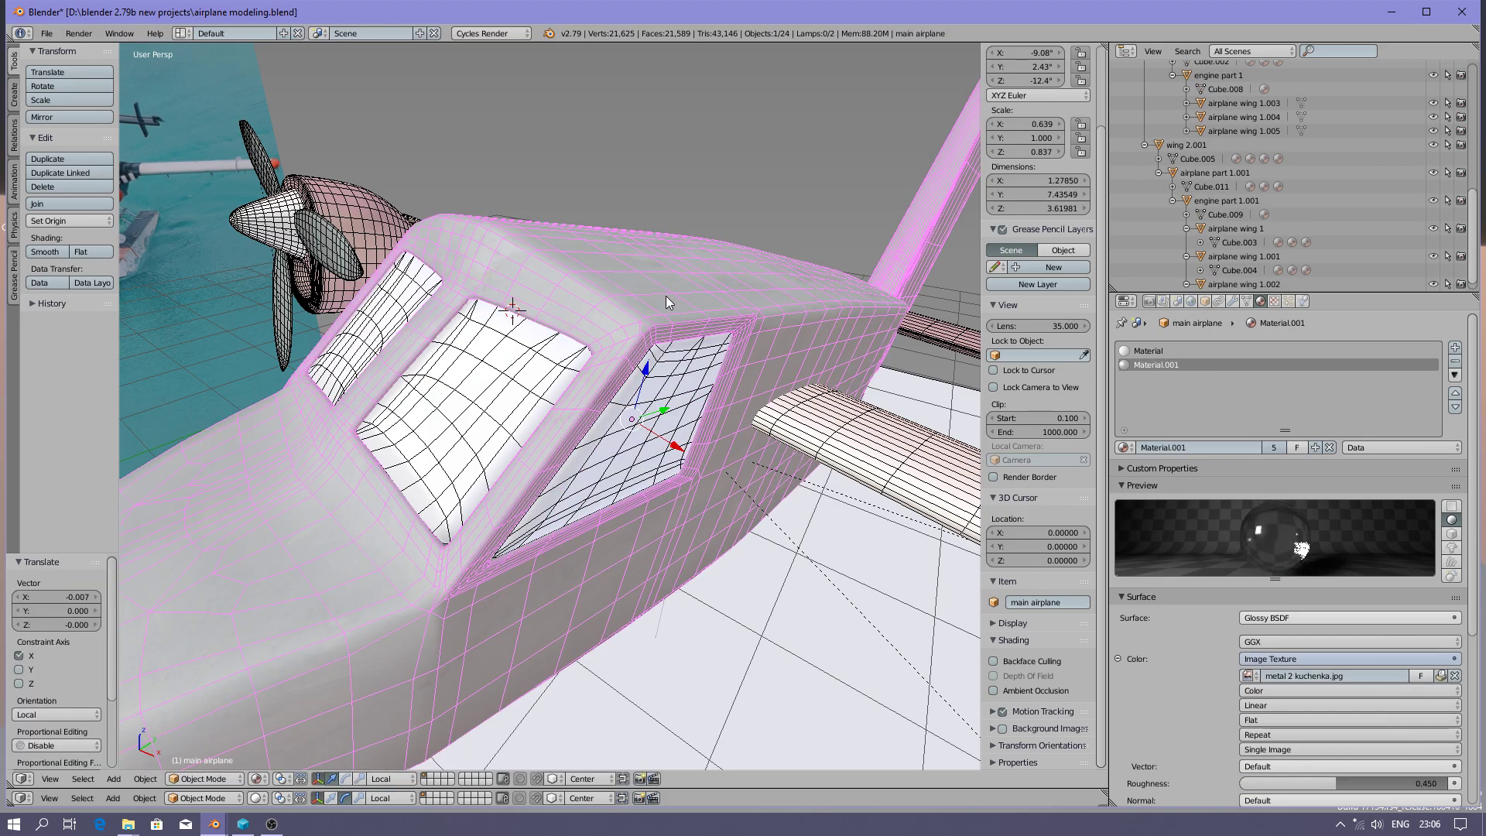
scroll(666, 296, "down", 9)
scroll(664, 301, "up", 5)
key("r")
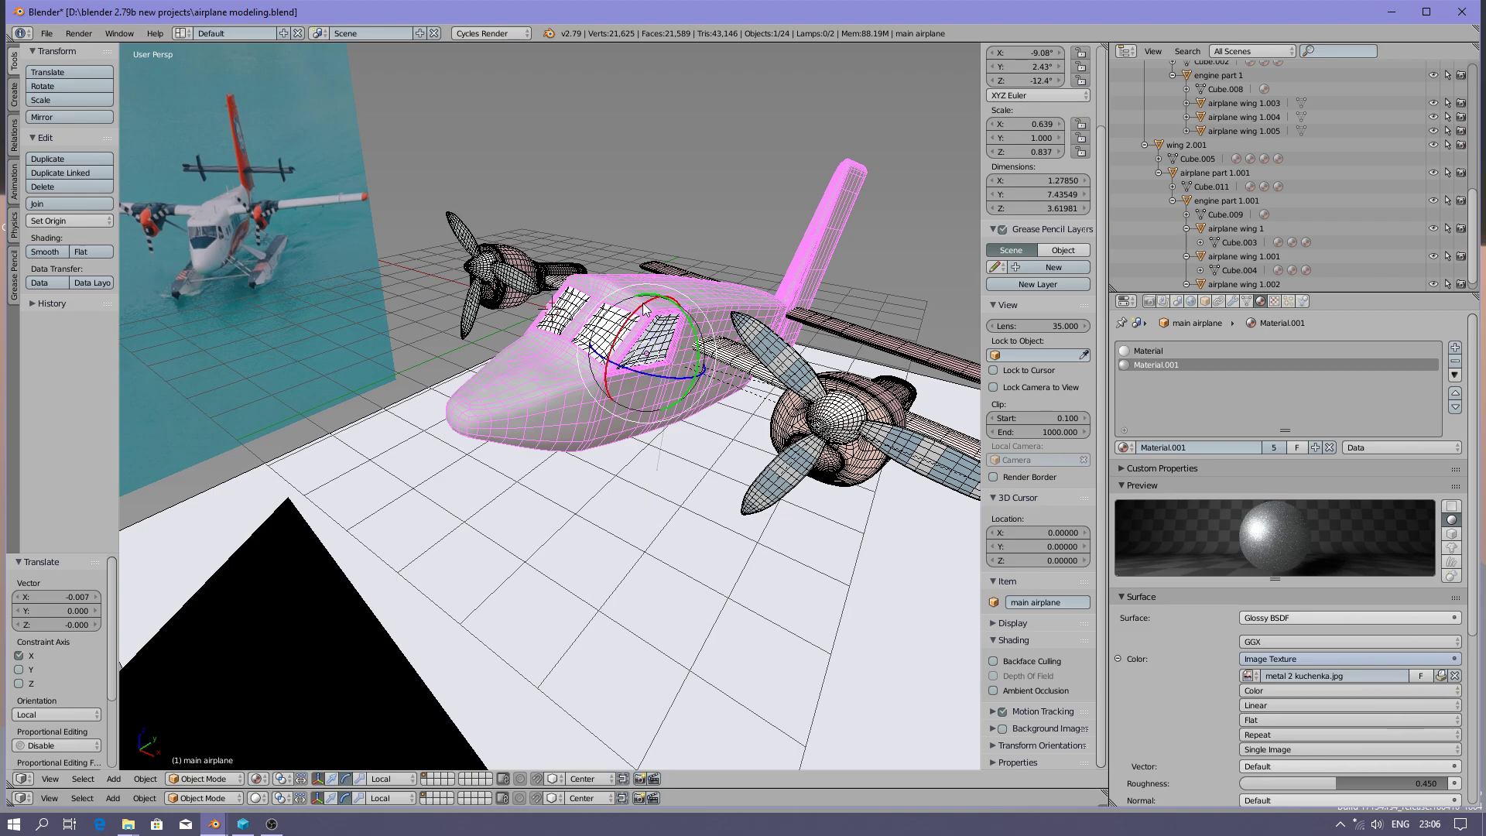
key("x")
key("x")
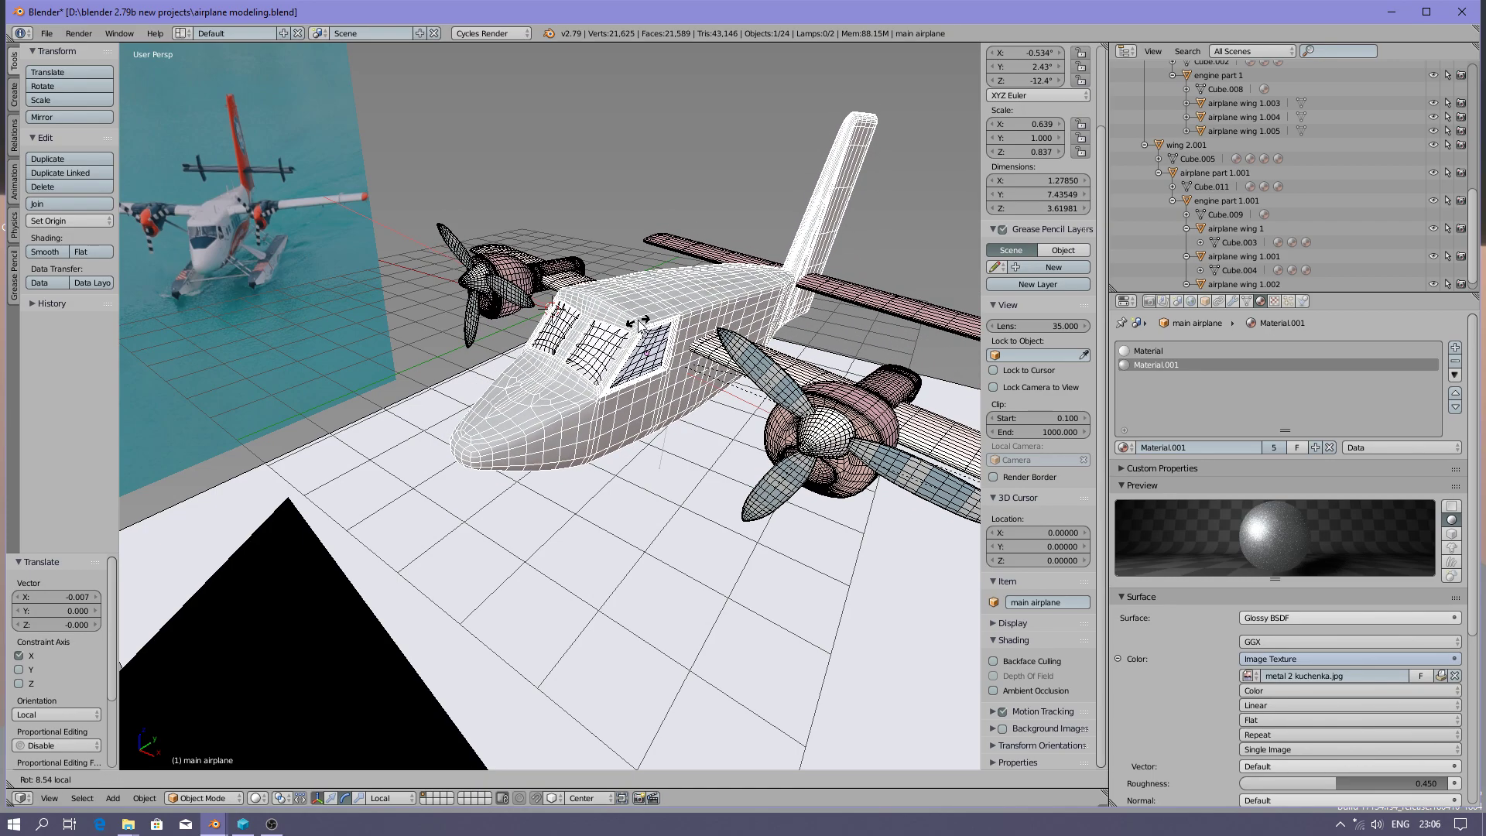
left_click(639, 325)
- Save the airplane modeling.blend file
scroll(640, 325, "up", 2)
mouse_move(620, 330)
middle_mouse_down()
mouse_move(715, 347)
mouse_move(681, 345)
mouse_move(695, 356)
mouse_move(665, 379)
middle_mouse_up()
left_click(259, 779)
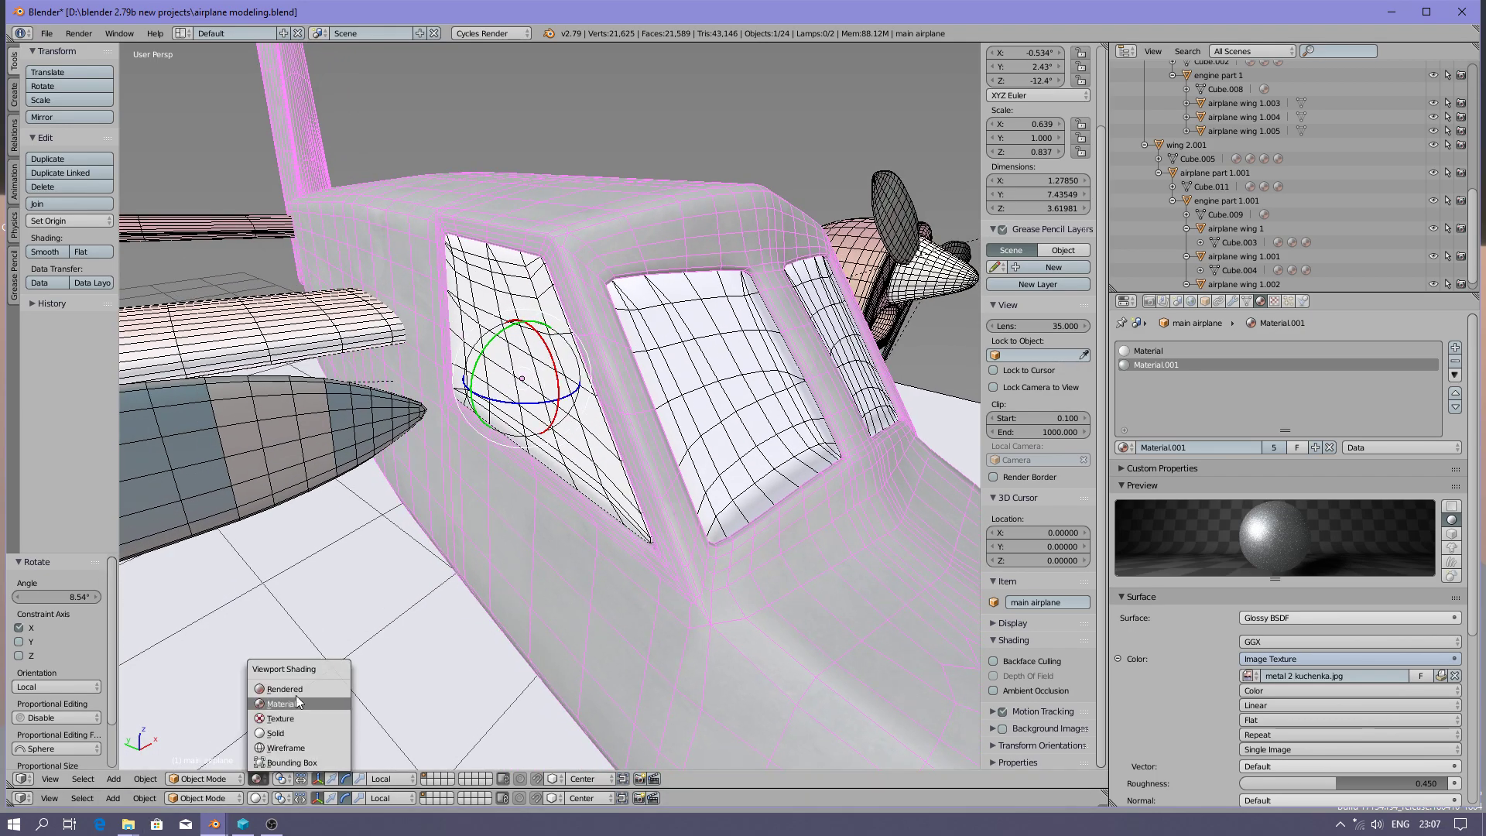
left_click(47, 33)
left_click(70, 137)
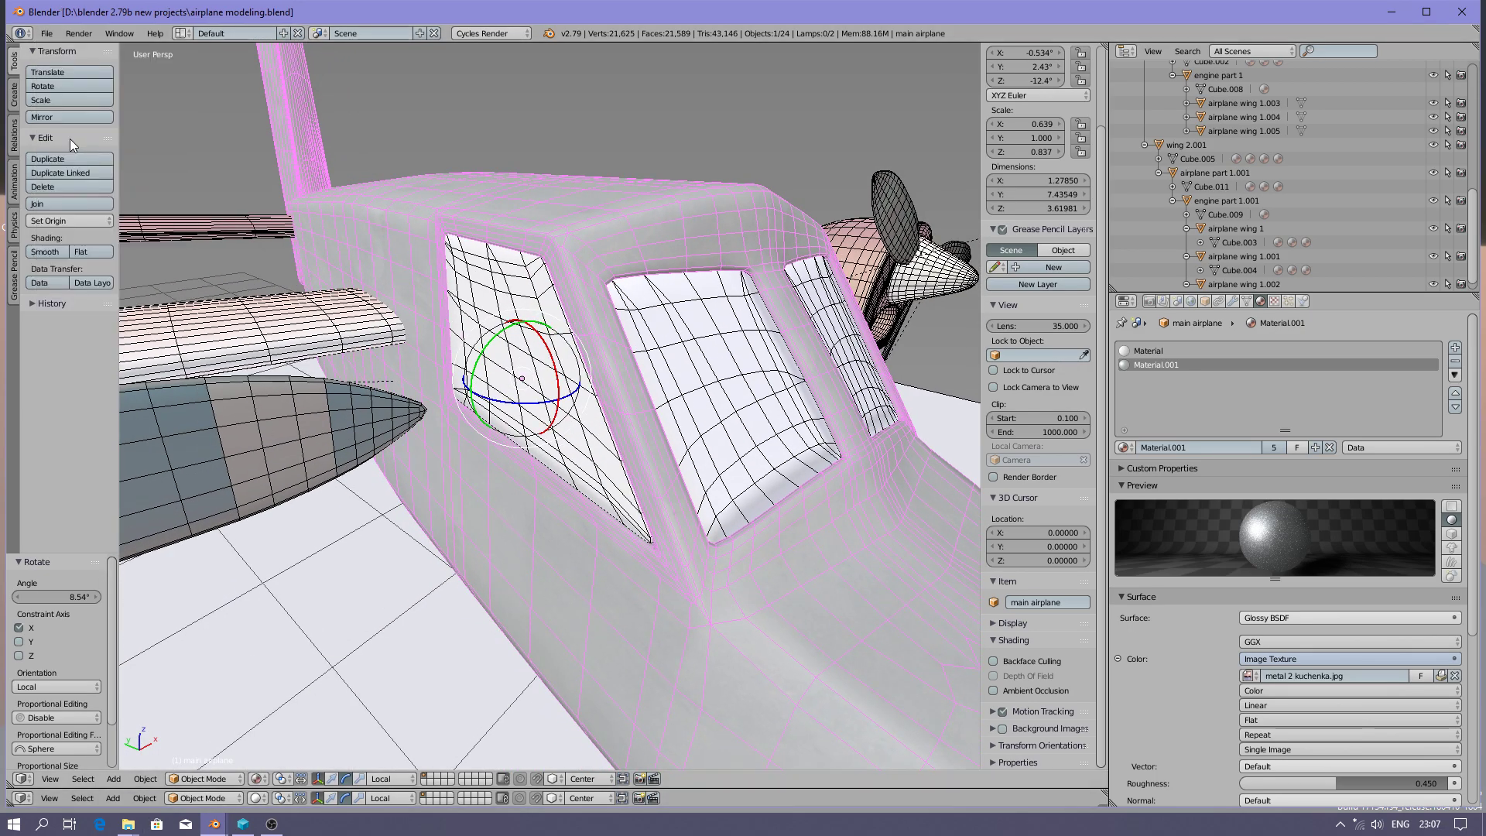
- Revert the project to its saved version and save the file again
left_click(46, 34)
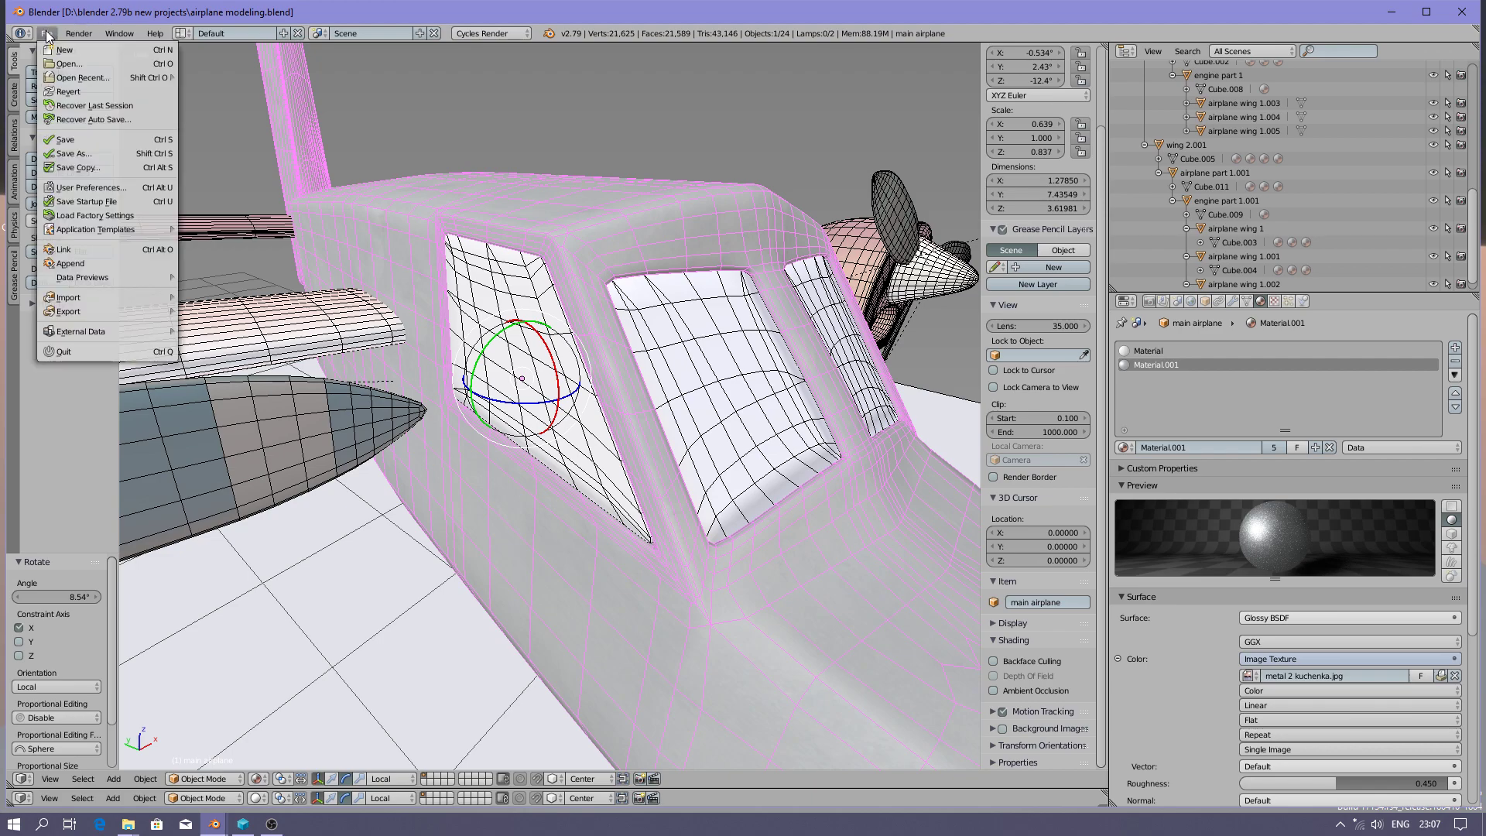
left_click(77, 90)
left_click(77, 90)
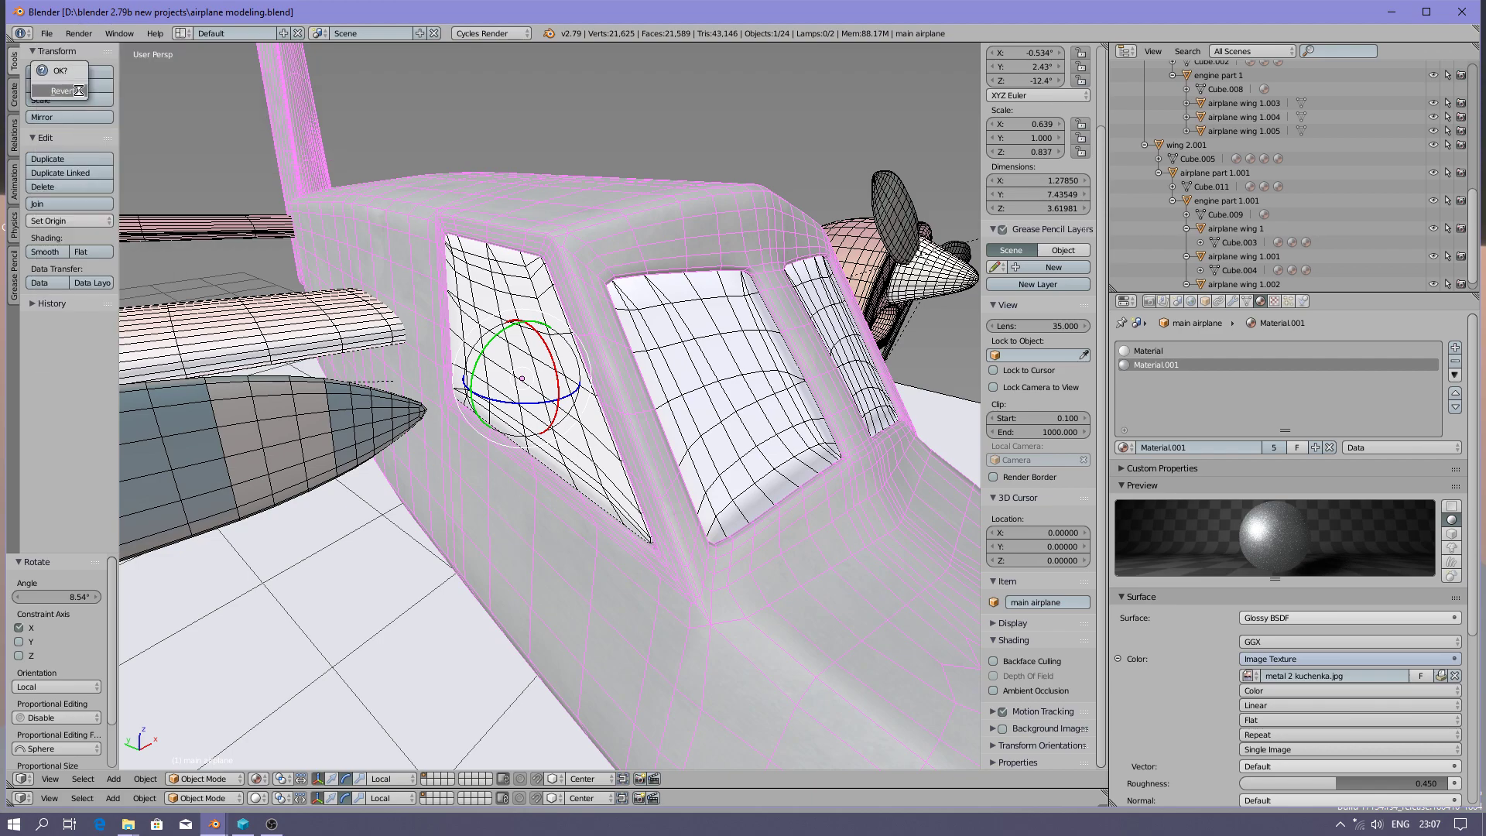
left_click(50, 35)
left_click(80, 136)
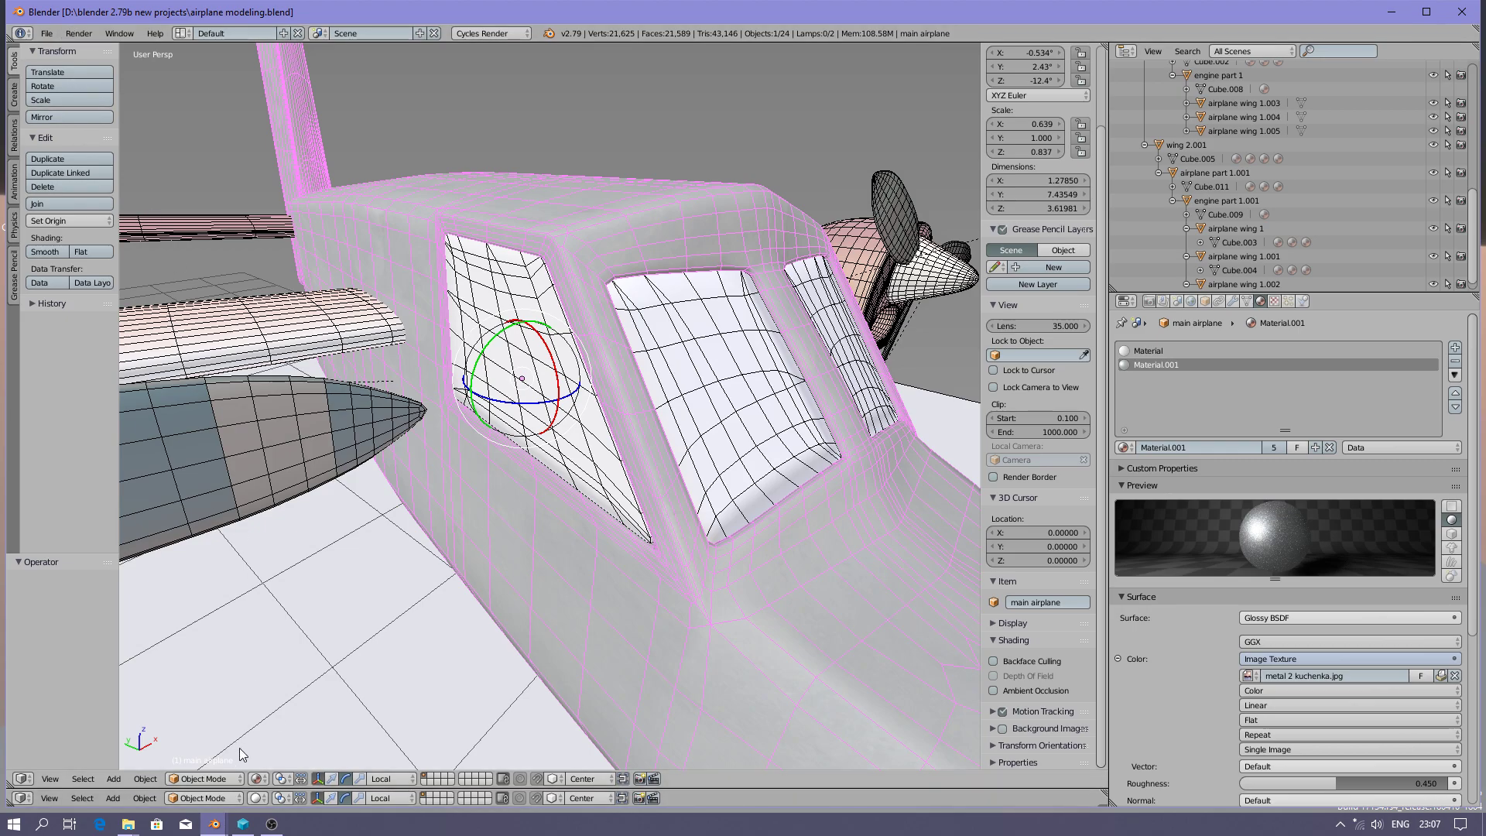
- Inspect the windows and the whole airplane in Rendered viewport shading and switch back to Material shading
left_click(260, 779)
left_click(289, 683)
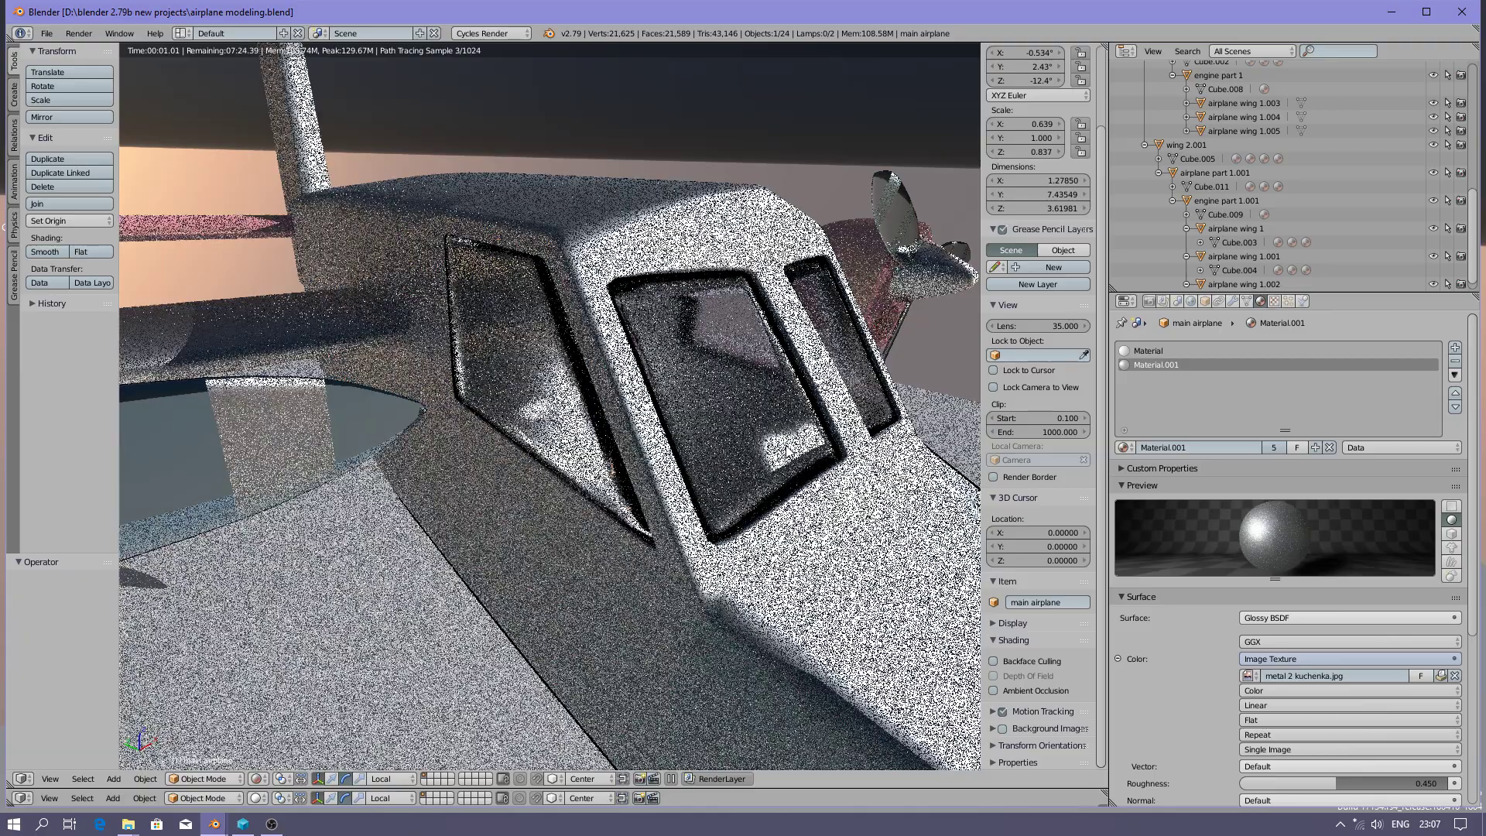
scroll(768, 350, "down", 4)
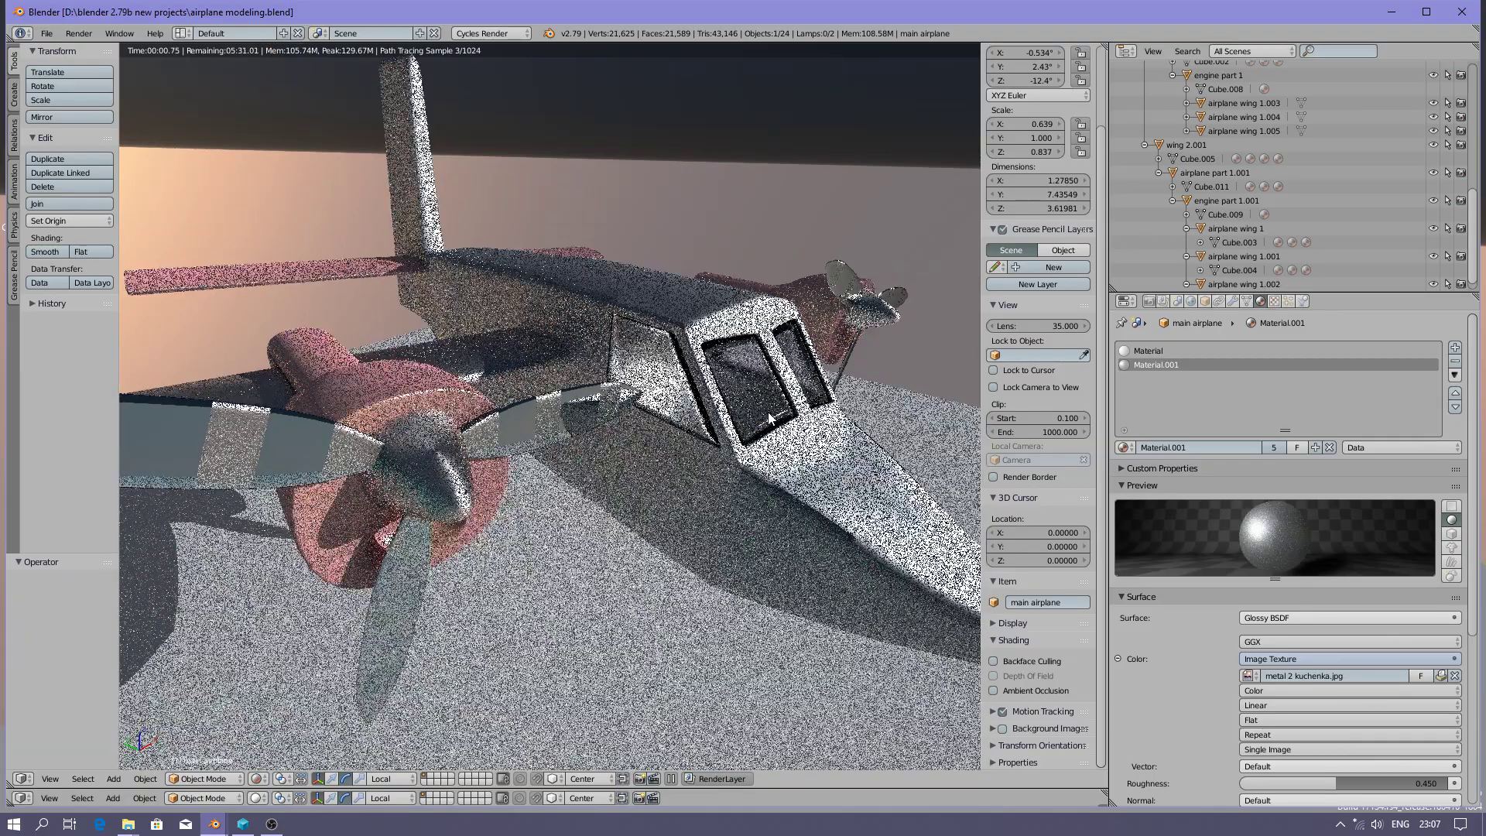
scroll(770, 414, "down", 3)
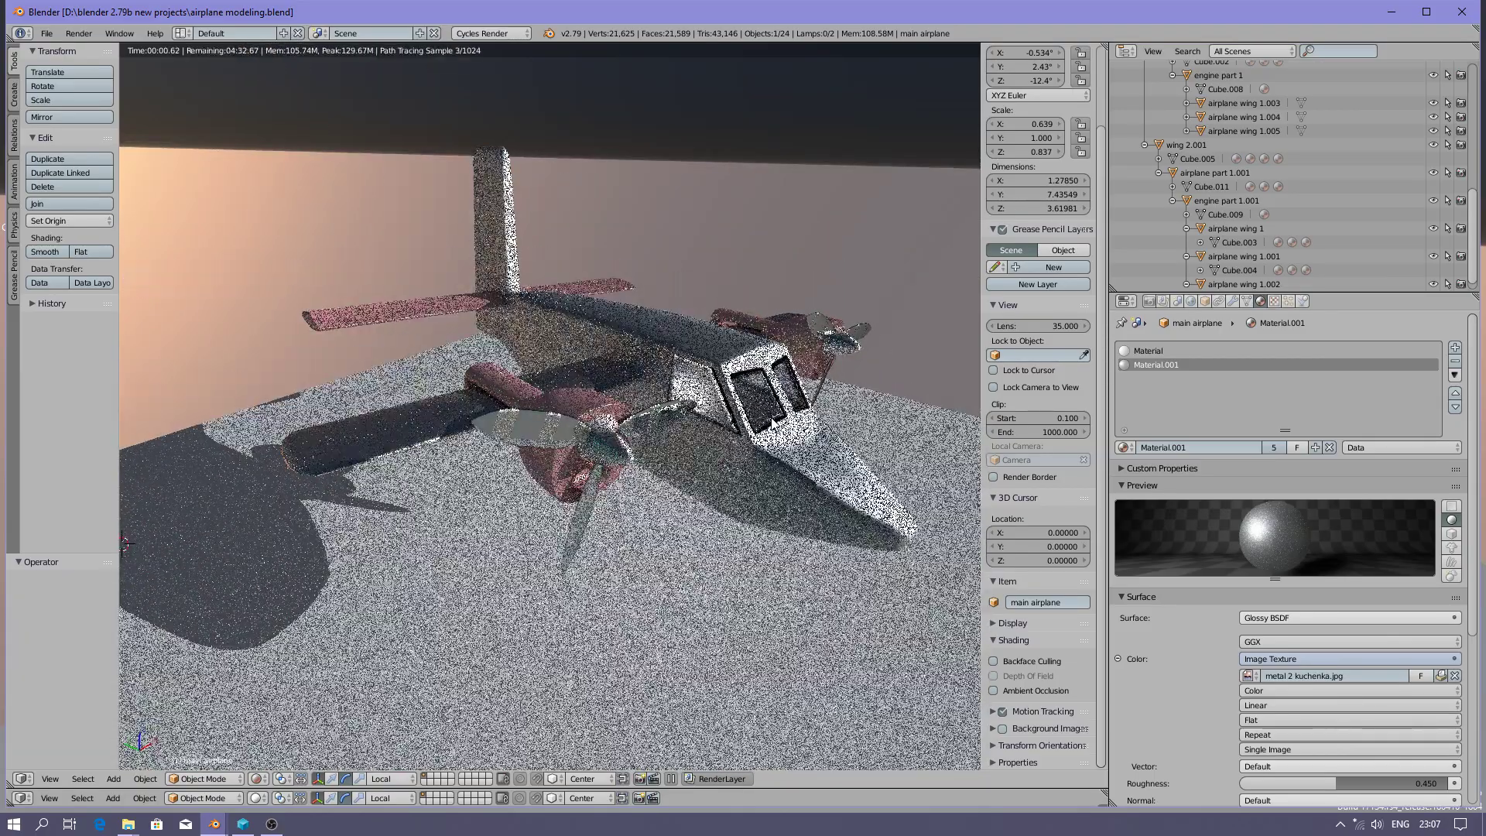
middle_click_drag(777, 429, 742, 423)
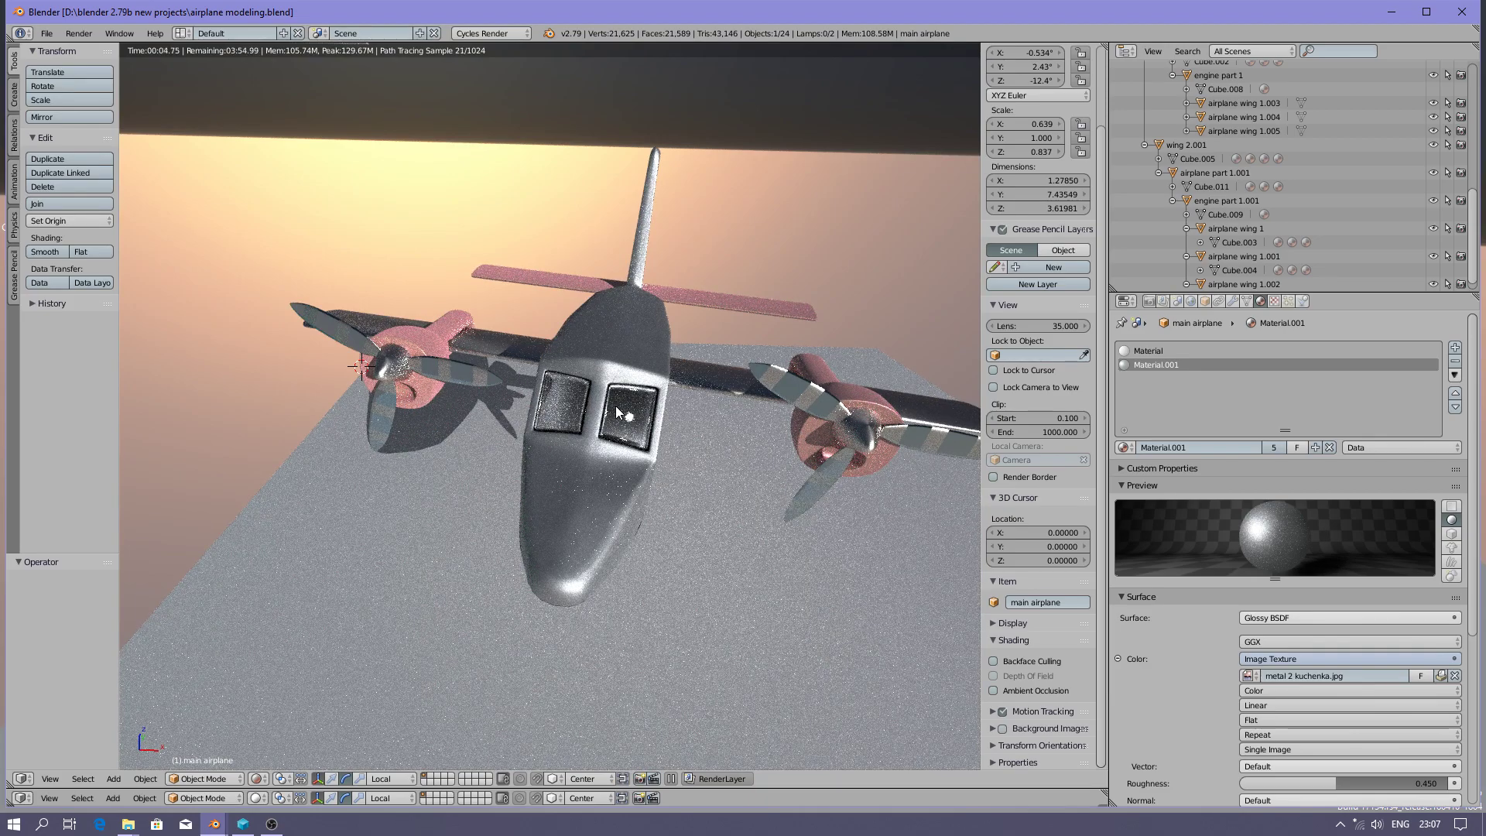
left_click(258, 779)
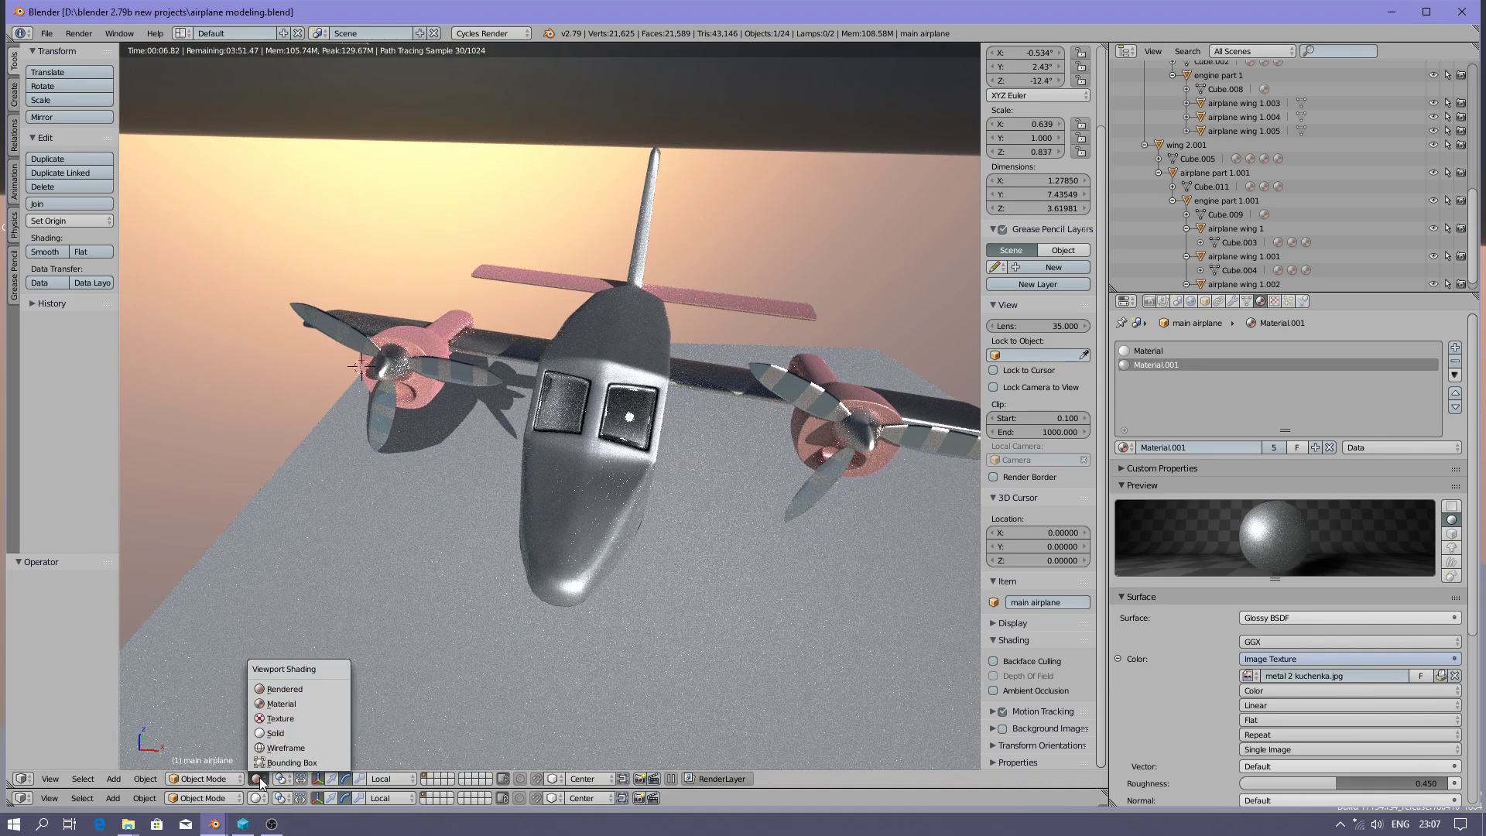
left_click(288, 703)
- Select the front airplane glass window, look through the blender 2.79b cycles materials folder for Append, and cancel without appending
scroll(597, 447, "up", 5)
middle_click_drag(597, 447, 681, 473)
right_click(682, 474)
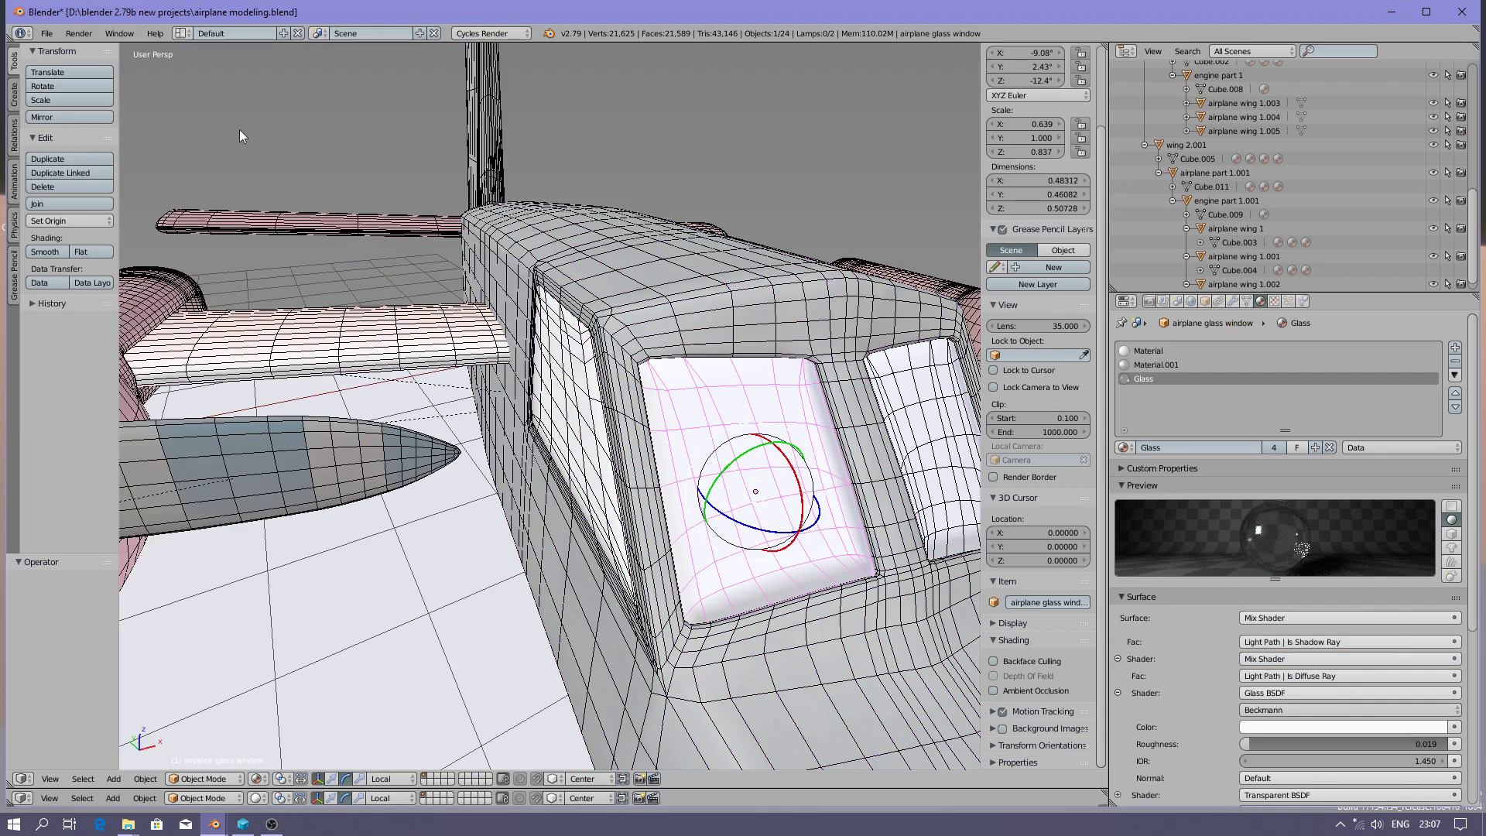
left_click(47, 33)
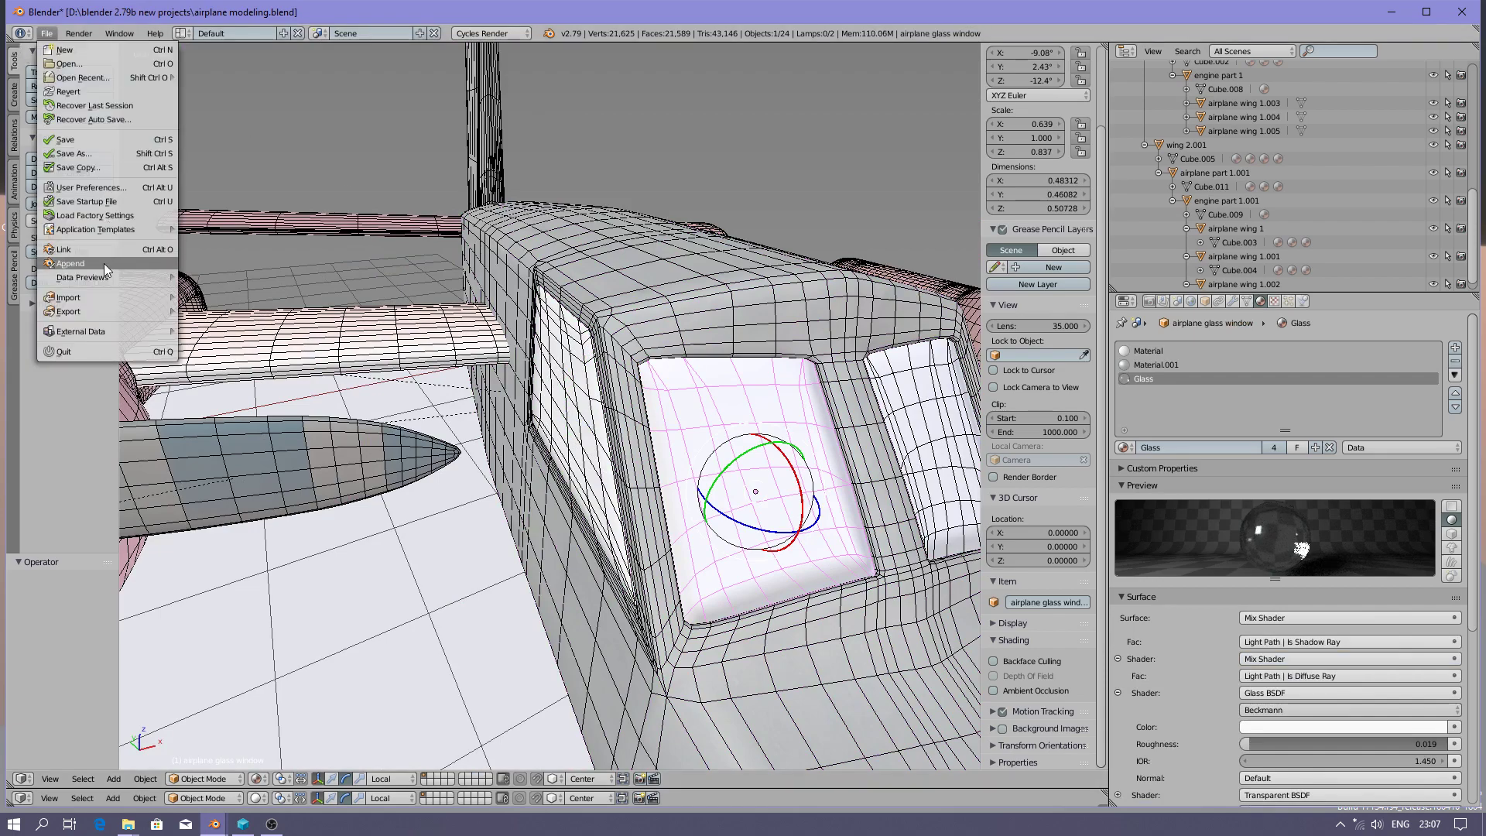
left_click(104, 263)
left_click(188, 104)
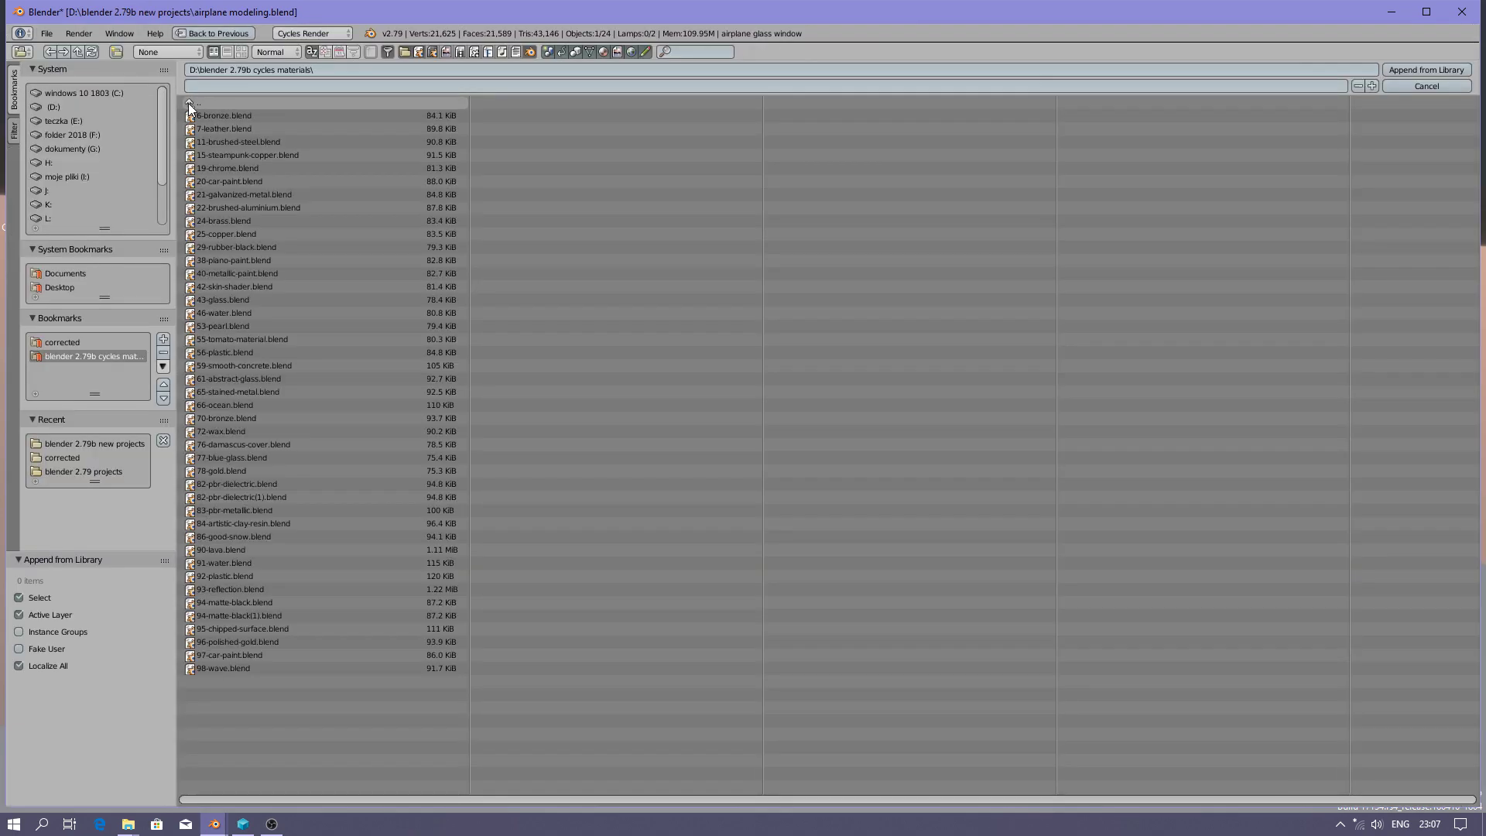
left_click(1428, 86)
- Connect the computer to the first listed secured Wi-Fi network
left_click(1360, 824)
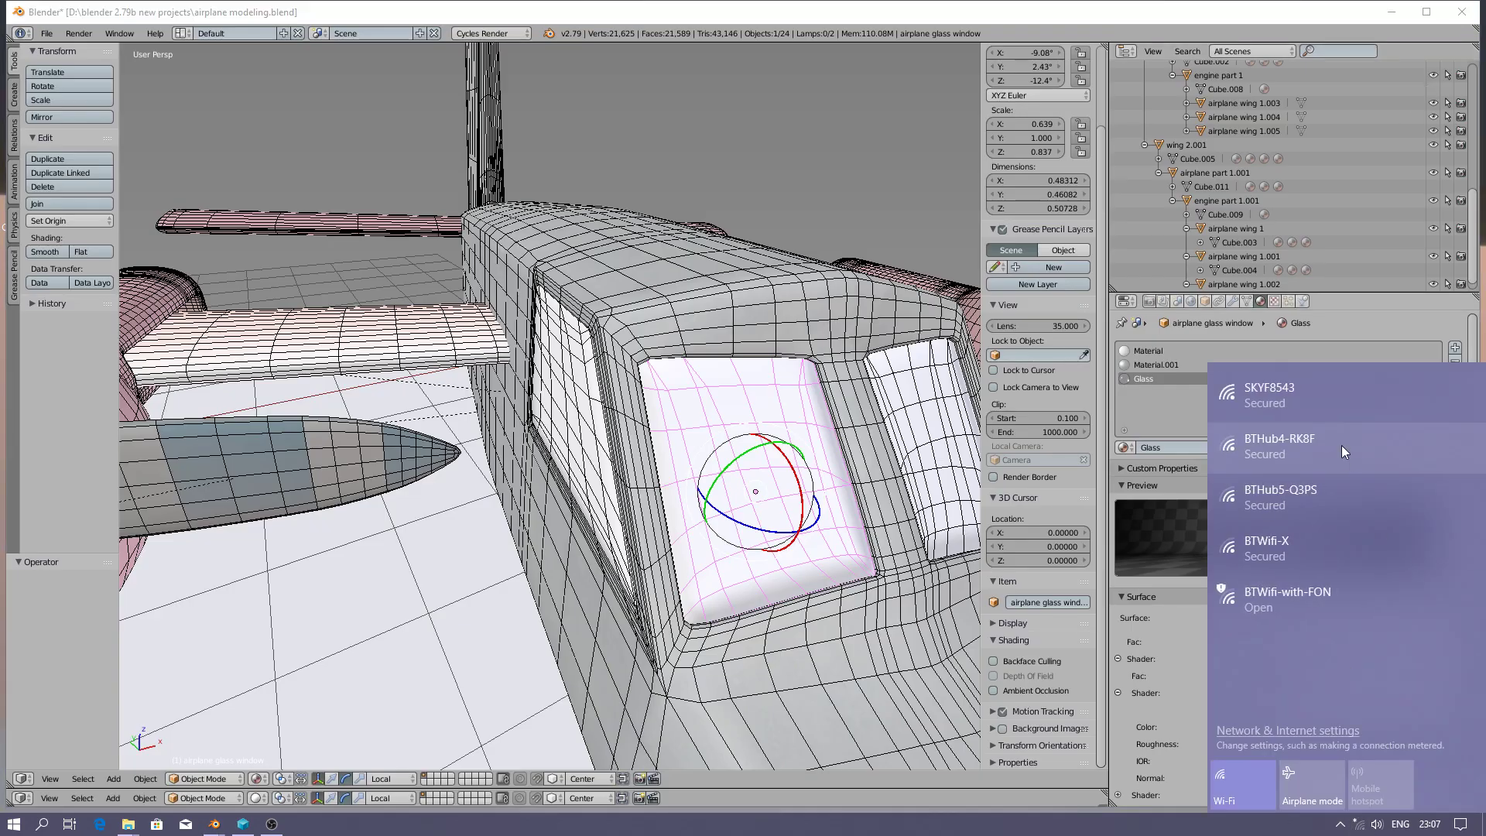
left_click(1285, 394)
left_click(1420, 463)
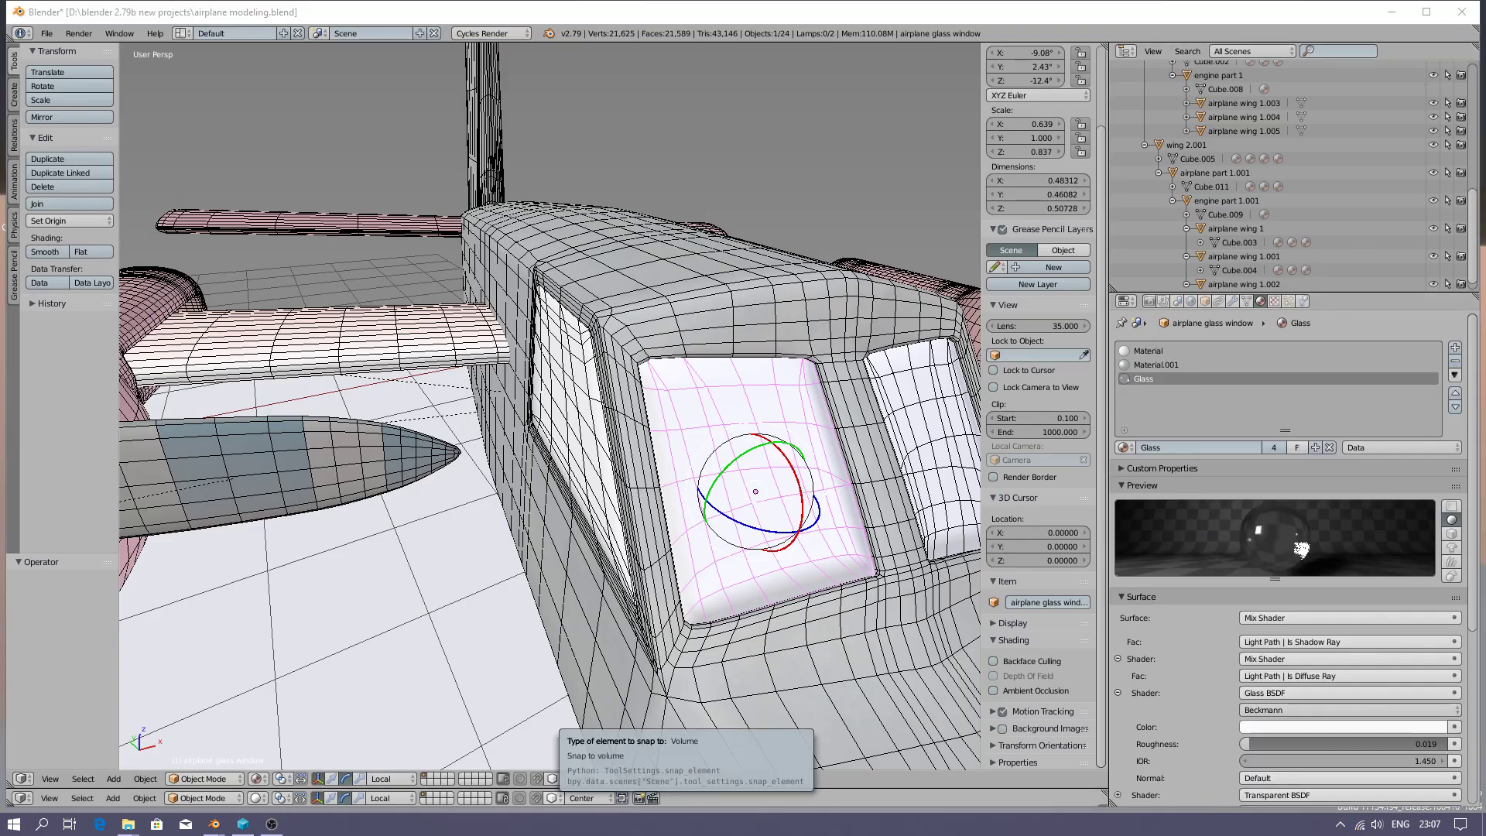
- Find Waterfox among the installed programs and open the browser
left_click(10, 825)
left_click(69, 762)
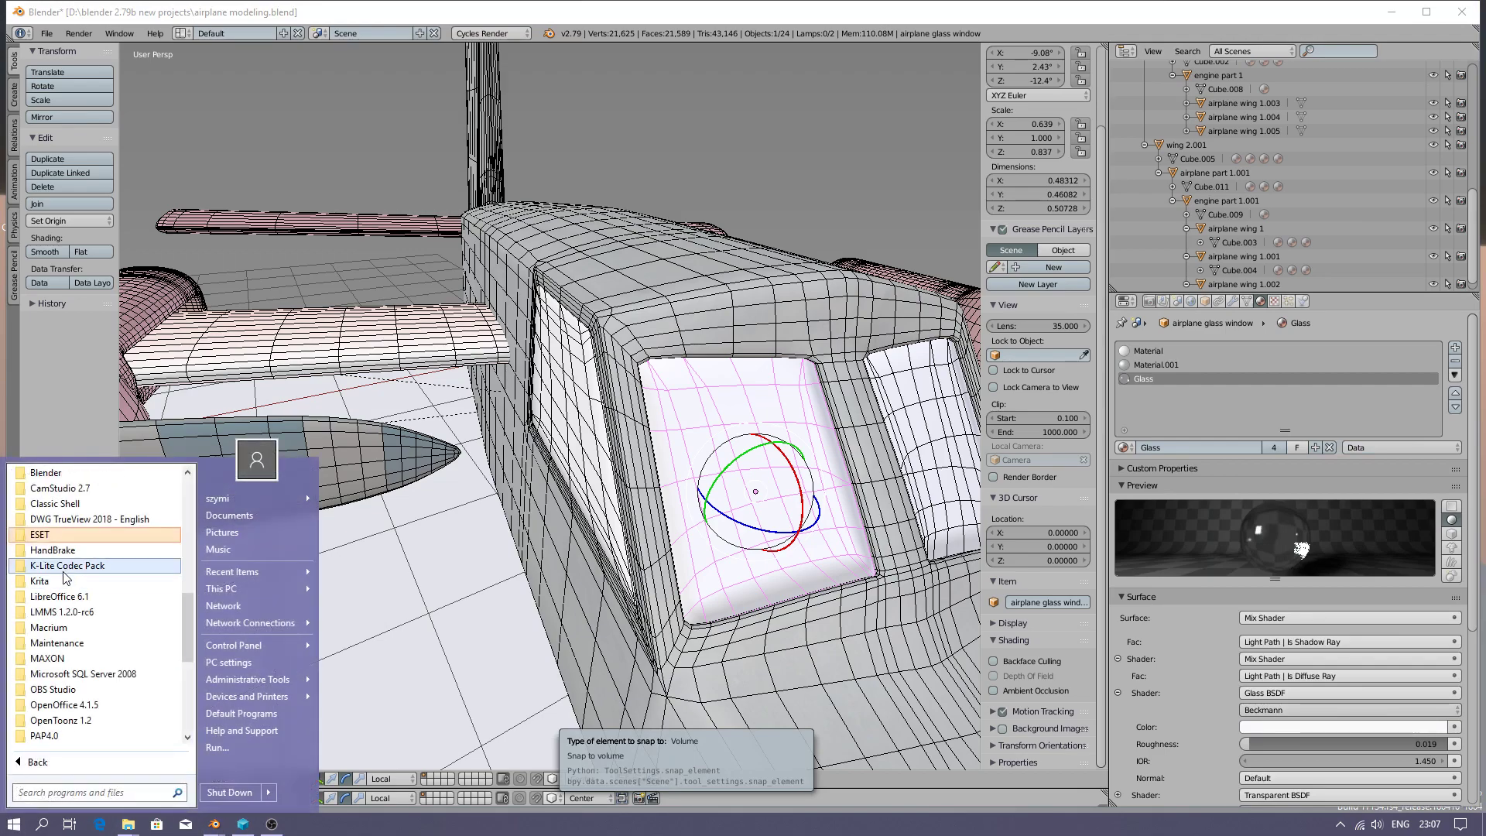
scroll(78, 588, "down", 5)
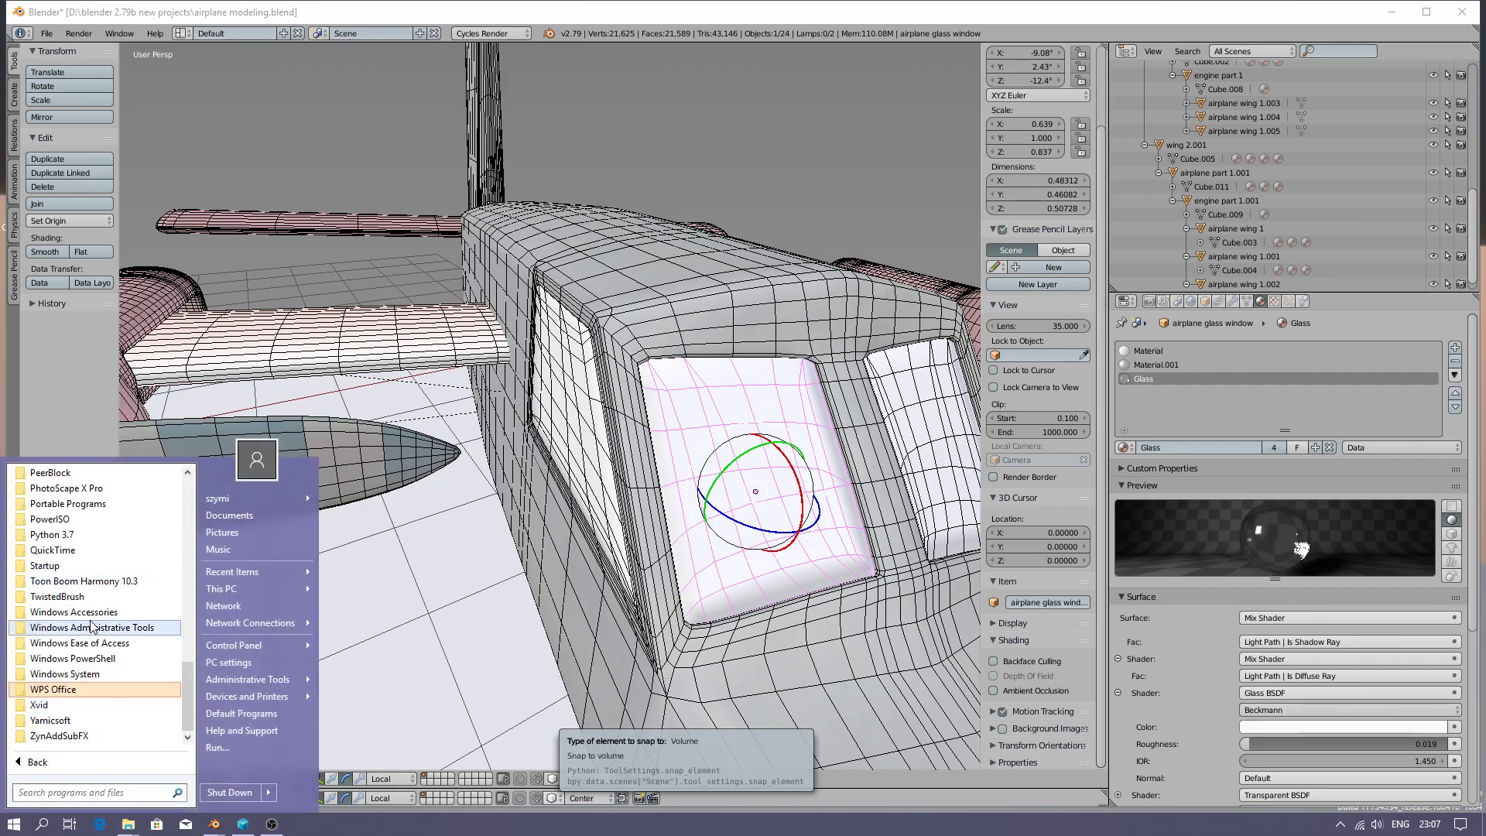
scroll(96, 696, "up", 2)
scroll(97, 699, "up", 5)
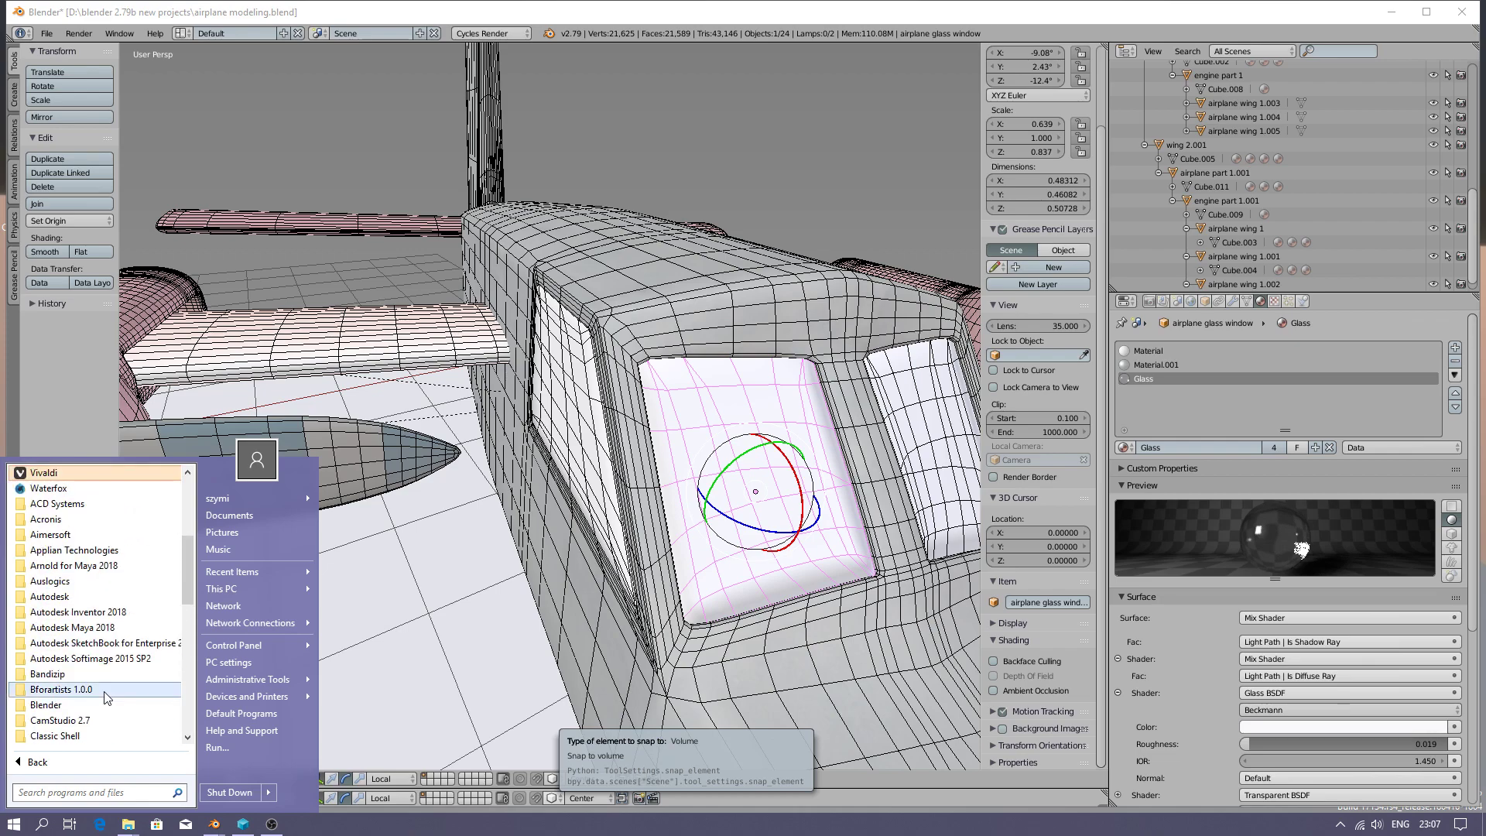
left_click(438, 291)
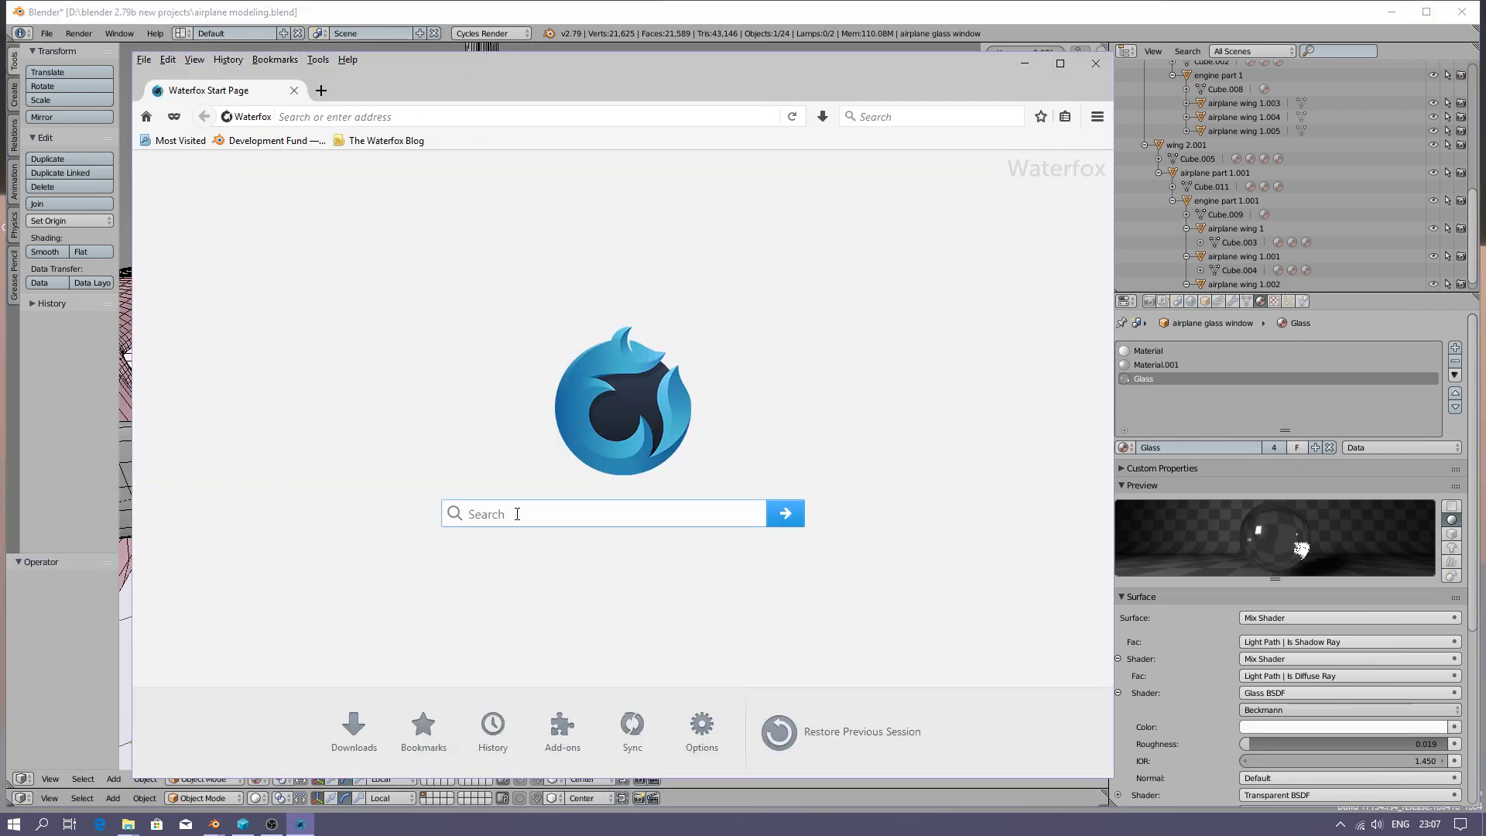
- Search the web for "blendermada" and open the blendermada.com home page
left_click(517, 514)
type("blendermada")
key("Return")
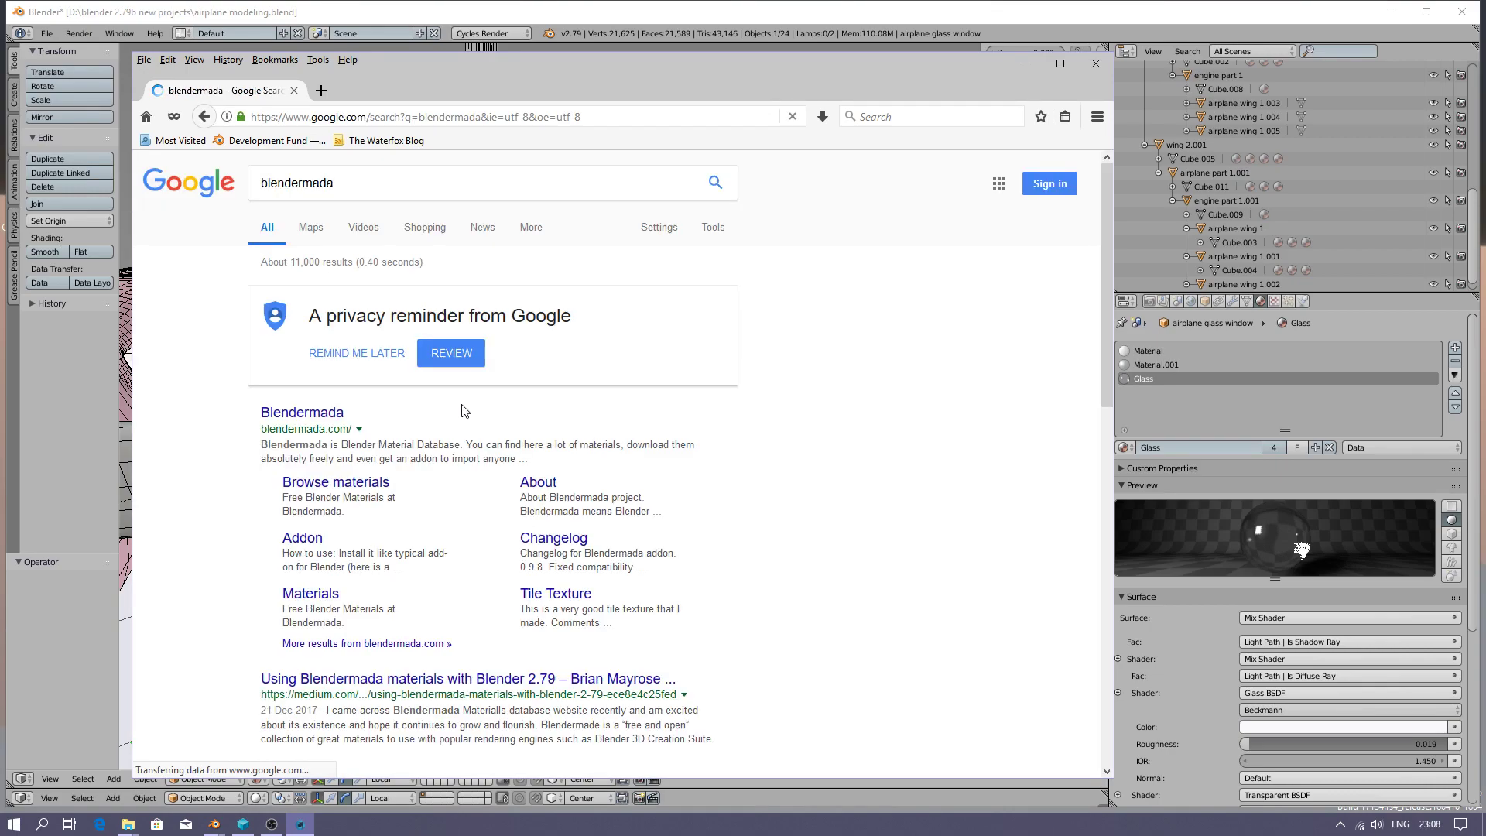
left_click(305, 413)
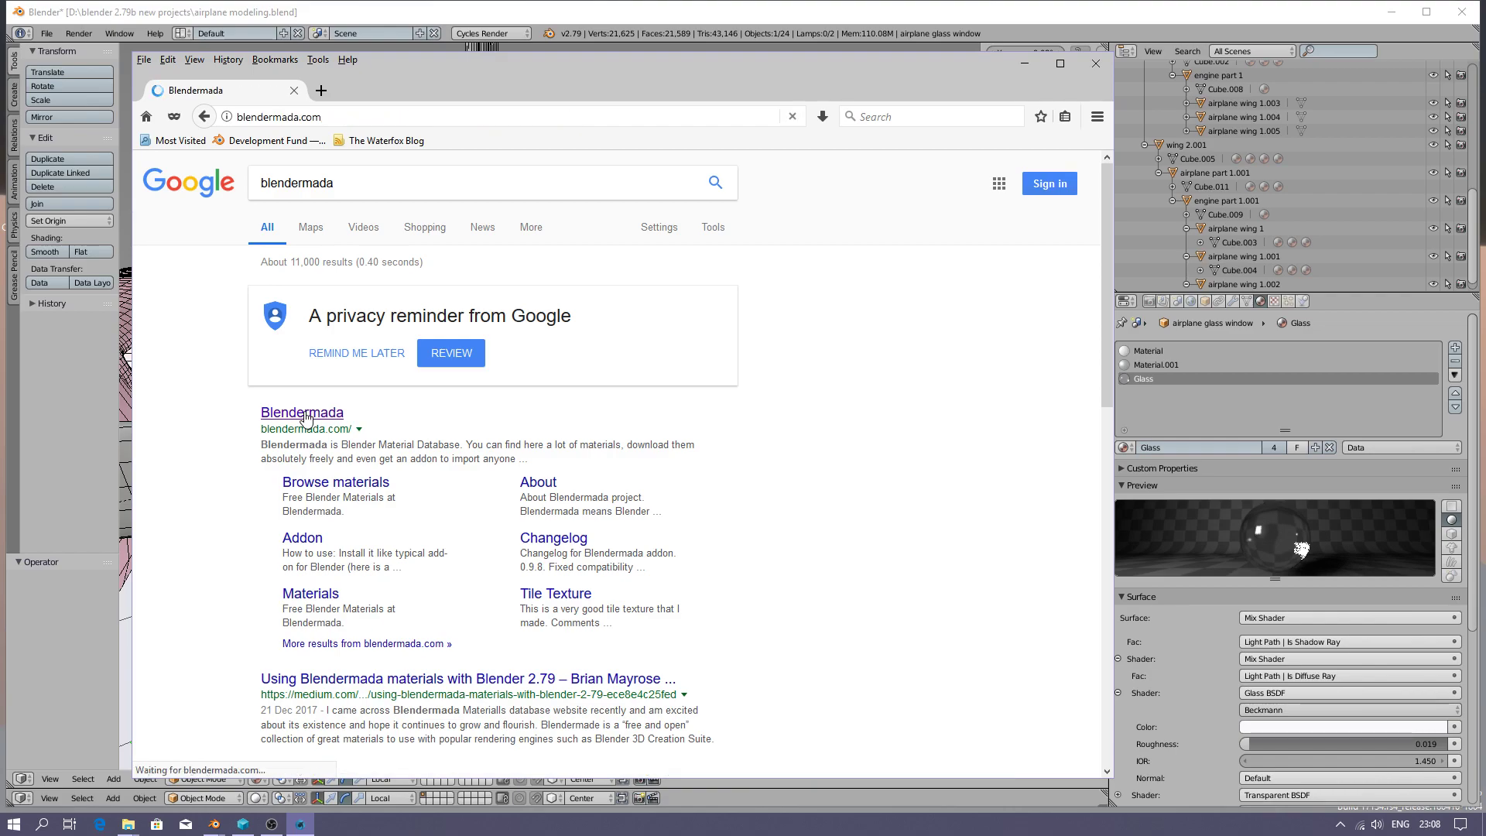
scroll(640, 511, "down", 2)
scroll(332, 289, "up", 2)
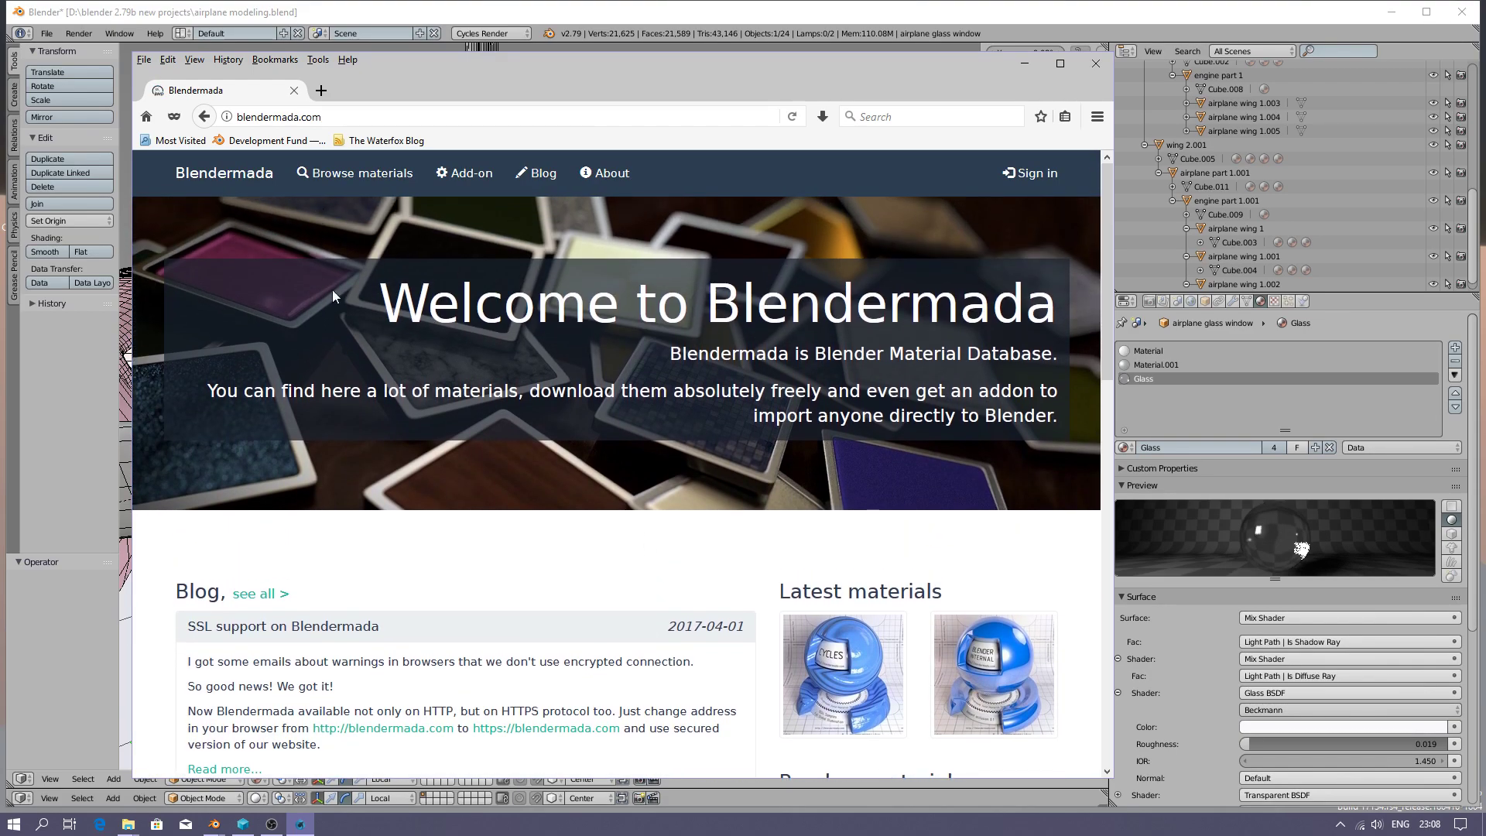
- Maximize the browser, examine the first page of Blendermada's materials catalogue, and minimize the browser to return to Blender
left_click(1060, 65)
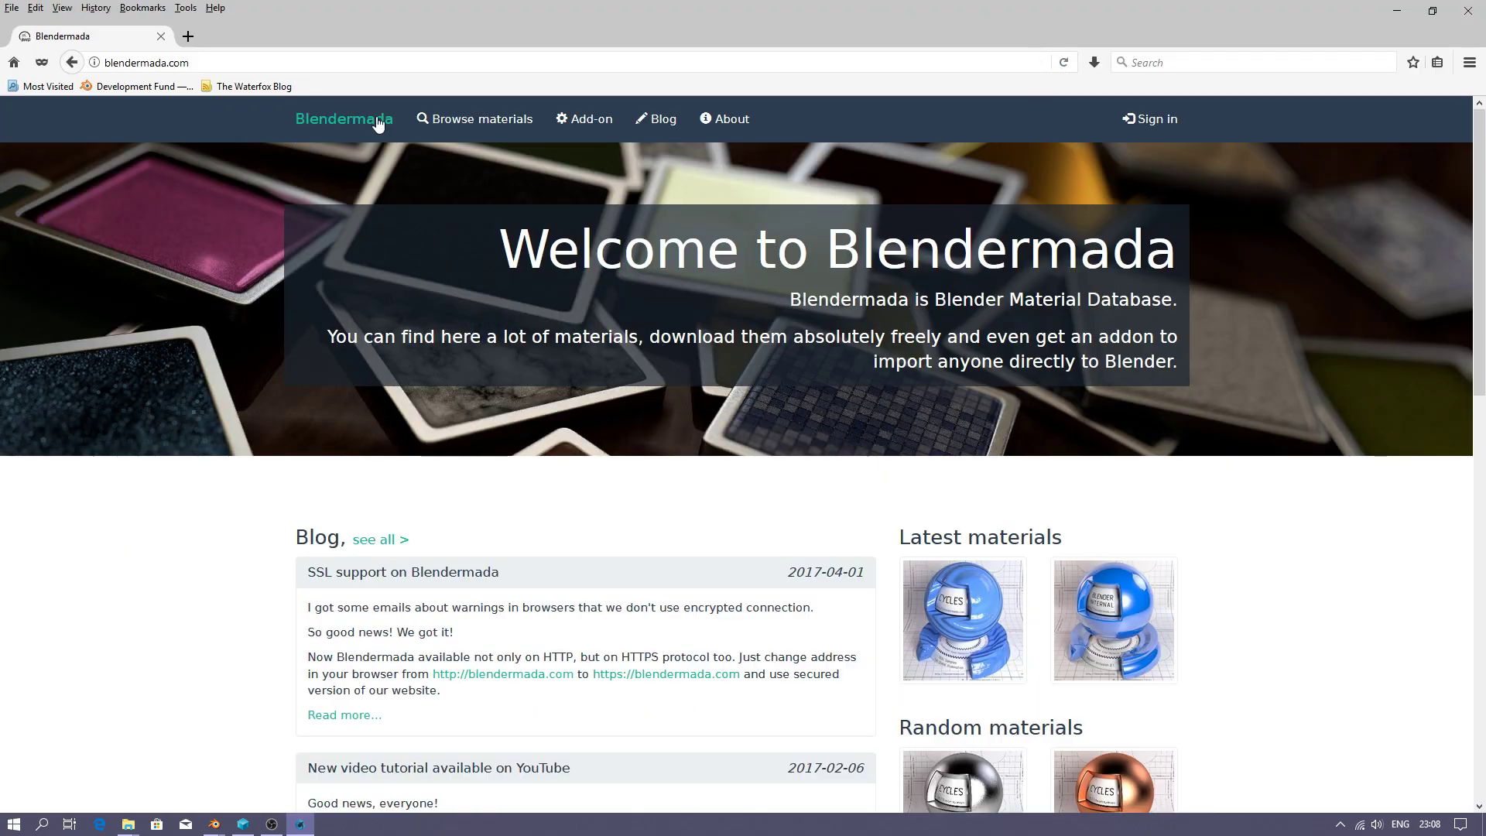
left_click(481, 120)
scroll(813, 484, "down", 4)
scroll(797, 486, "down", 4)
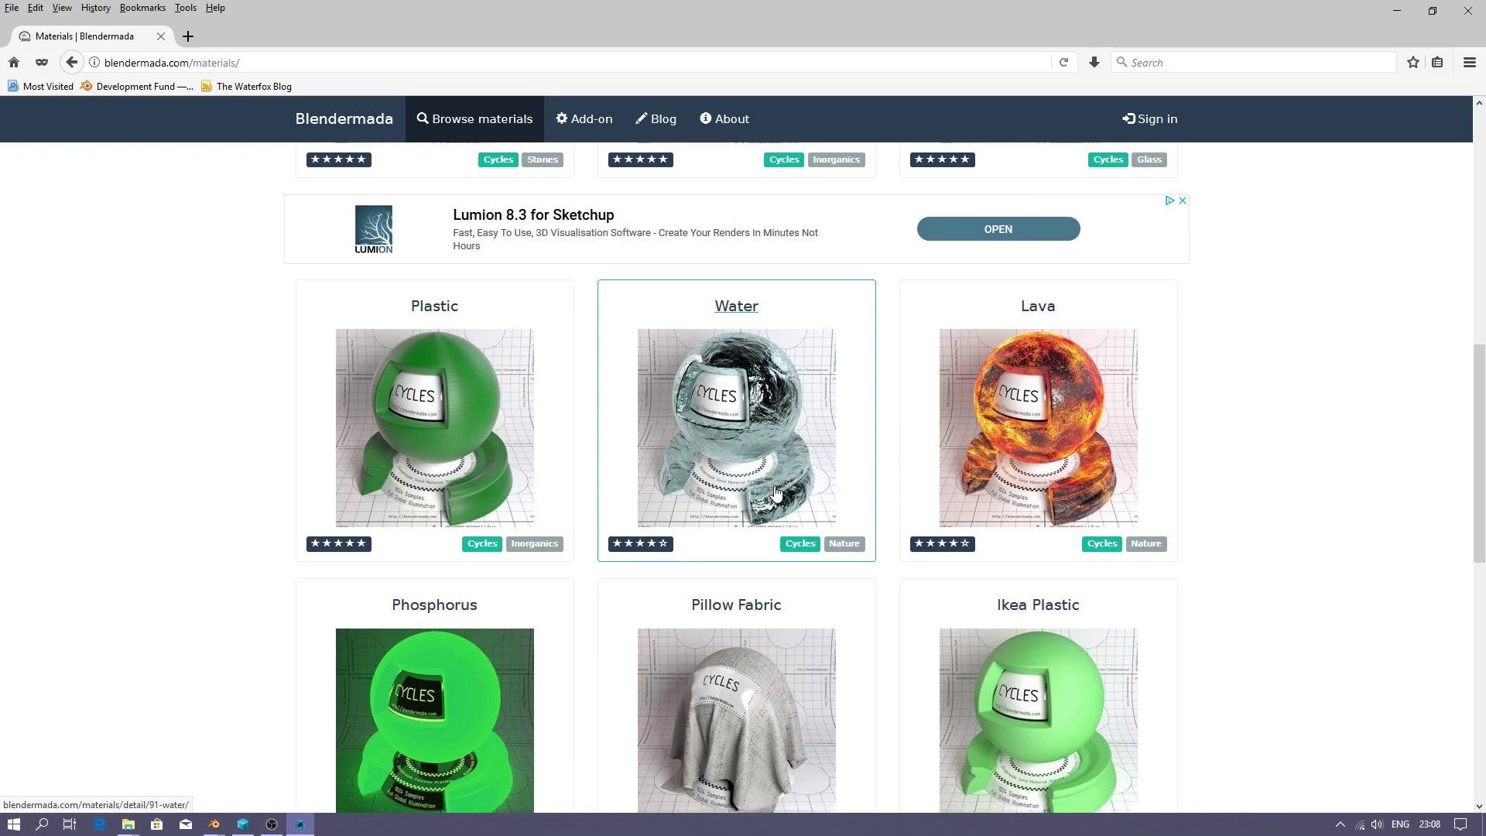
scroll(772, 485, "down", 4)
scroll(782, 496, "up", 10)
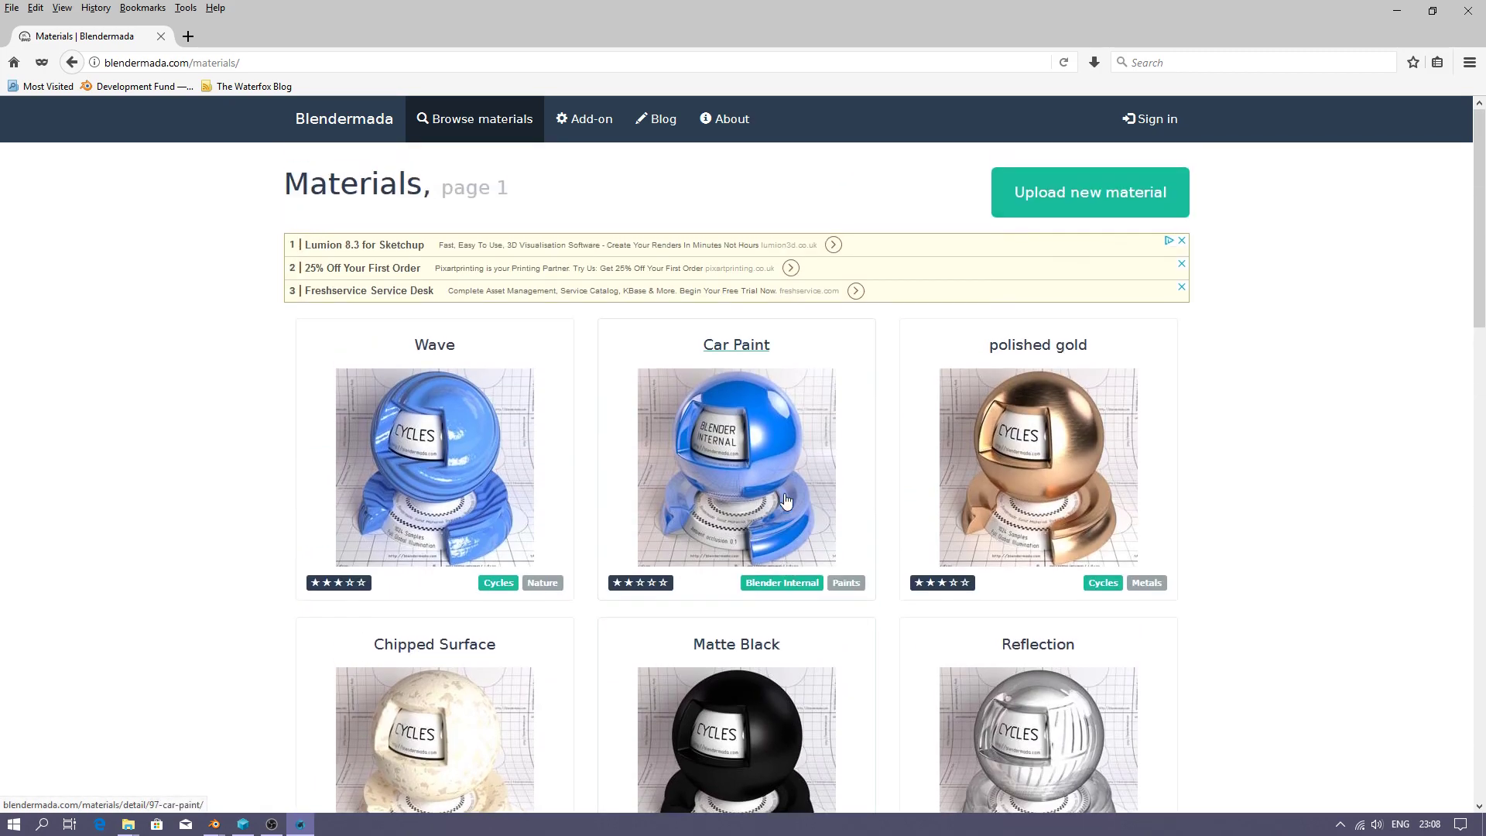
left_click(1405, 11)
scroll(645, 463, "down", 6)
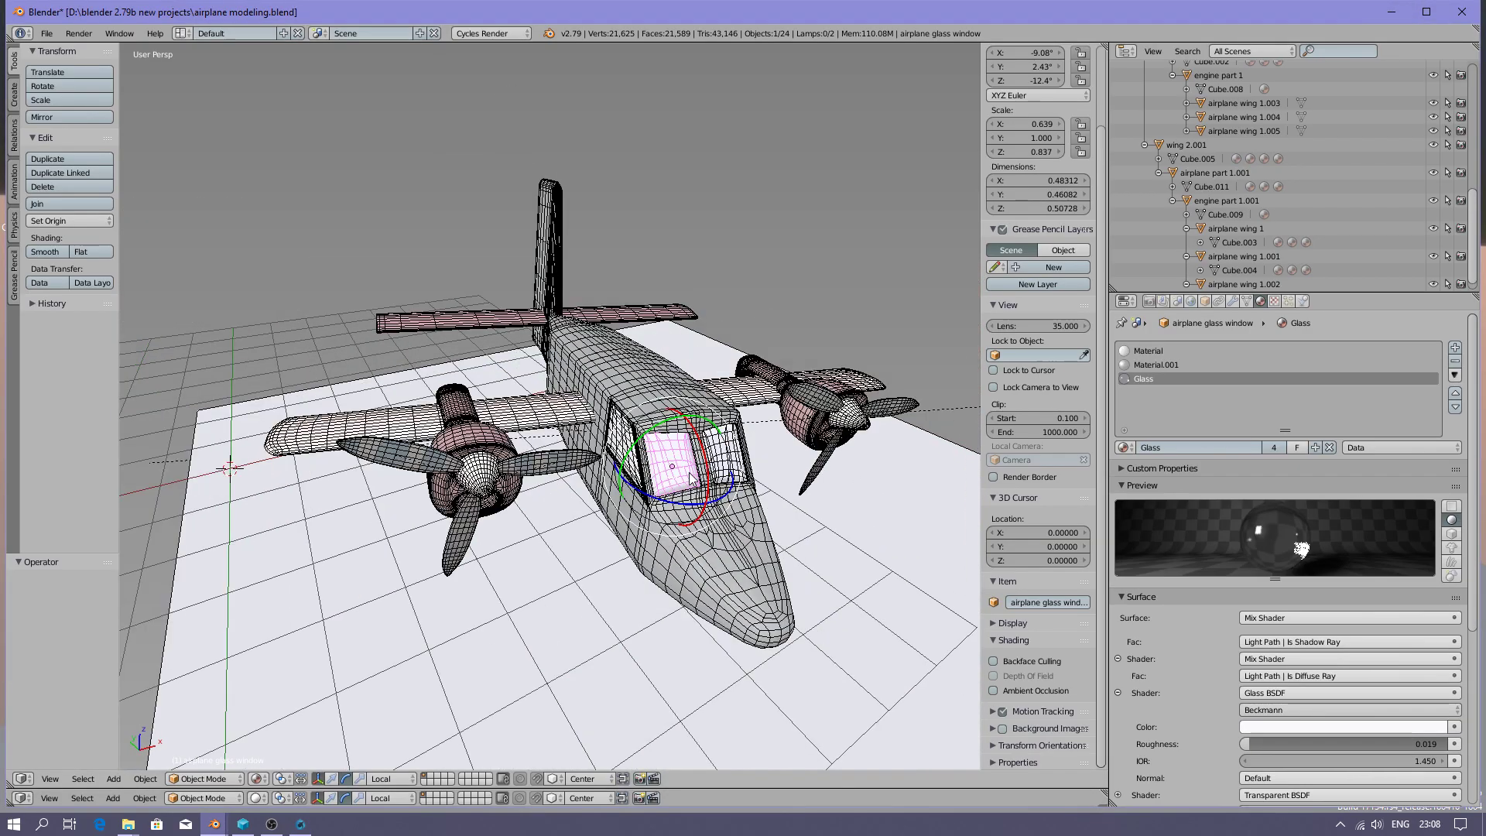
scroll(689, 474, "up", 2)
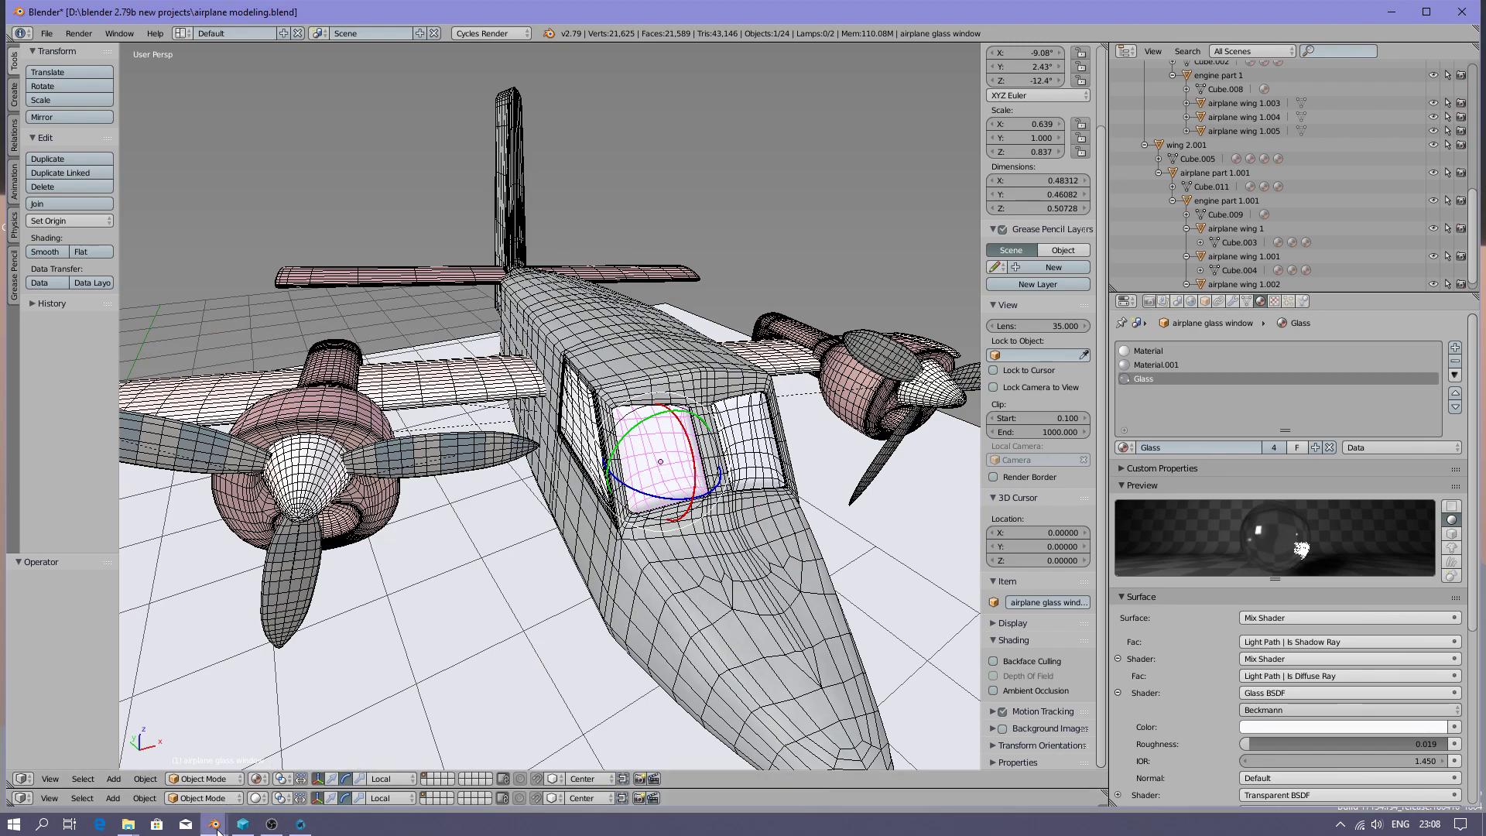
left_click(272, 825)
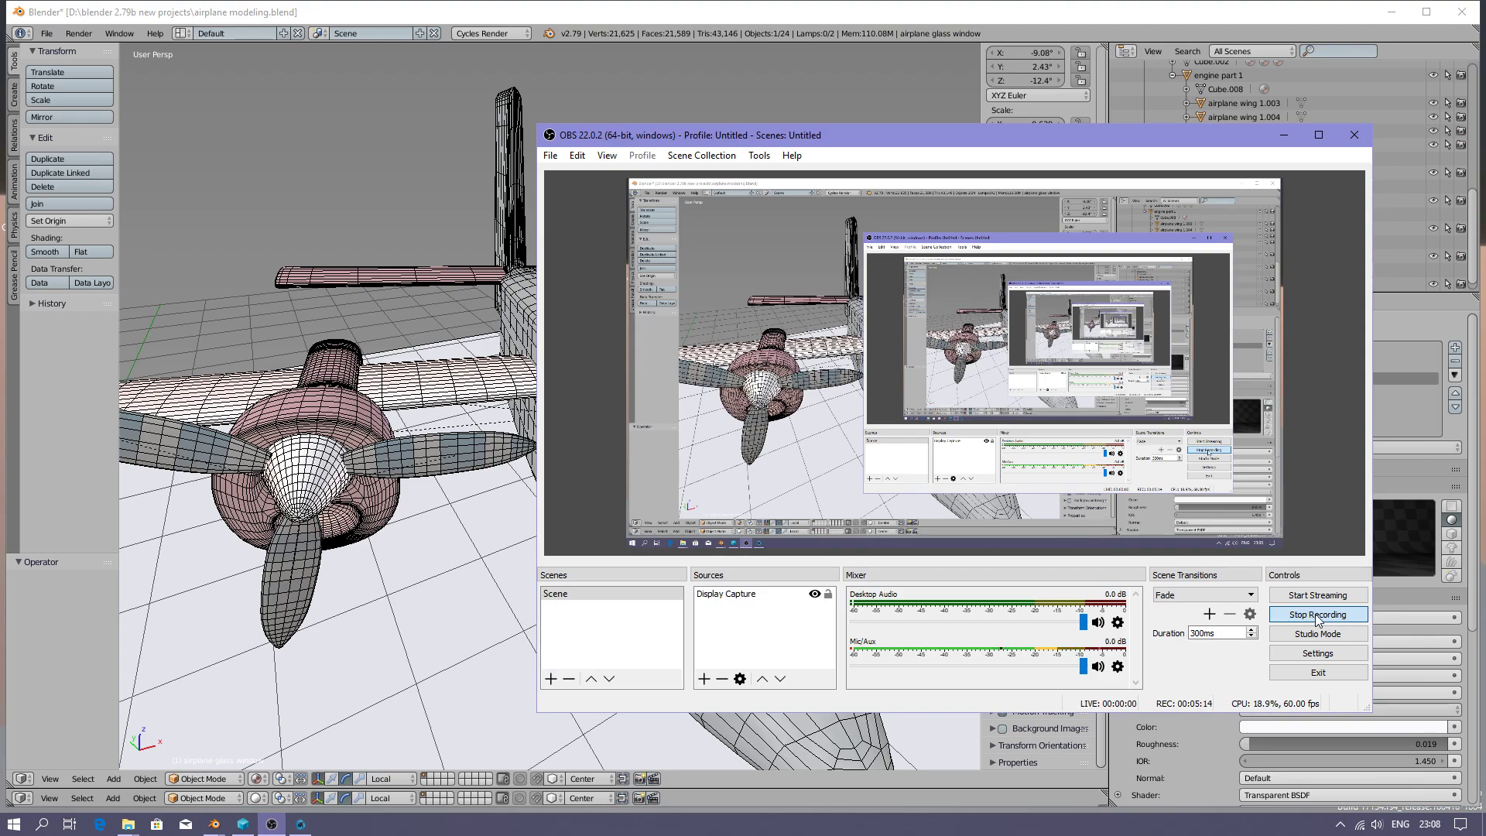